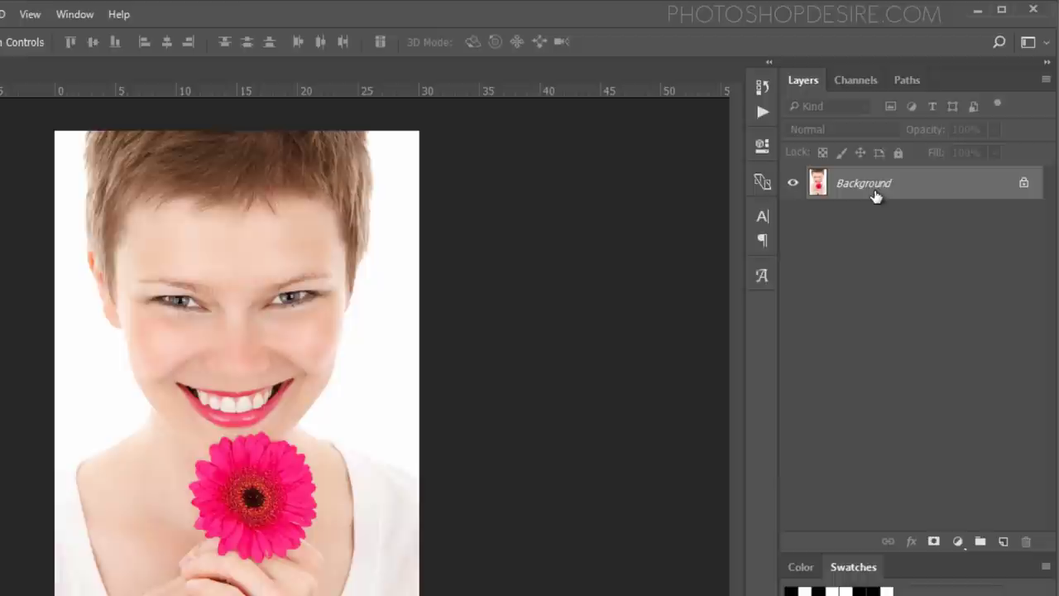
# Step: Duplicate the Background layer into a Background copy layer
pyautogui.rightClick(887, 183)
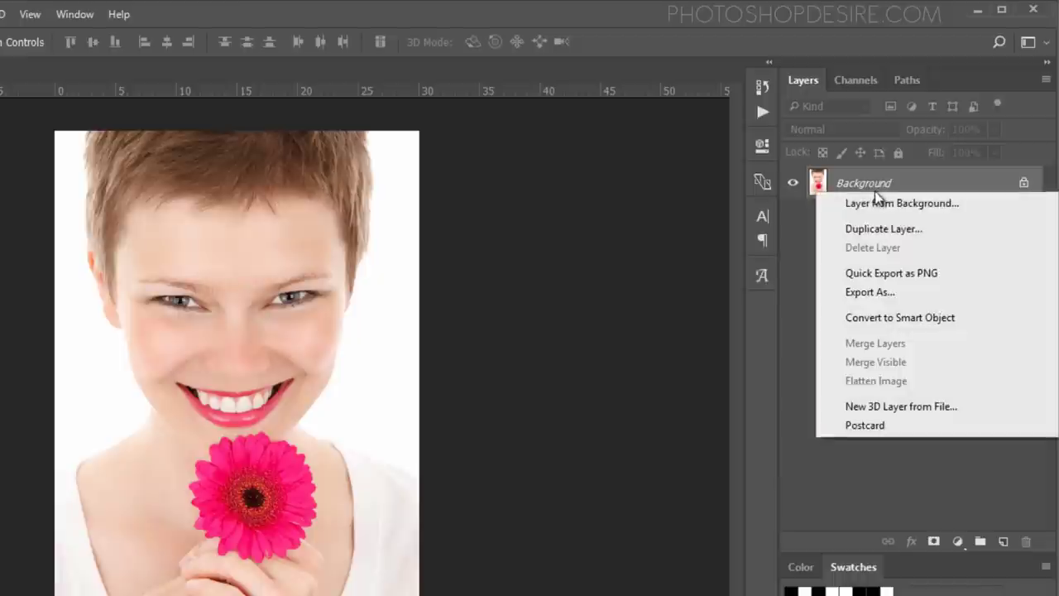
pyautogui.click(939, 236)
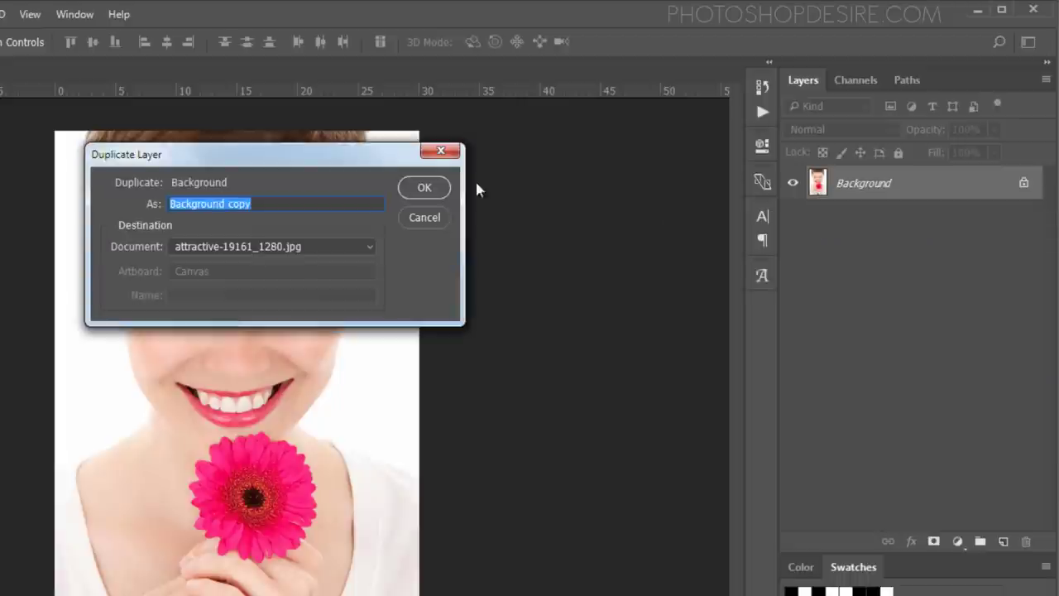
pyautogui.click(439, 192)
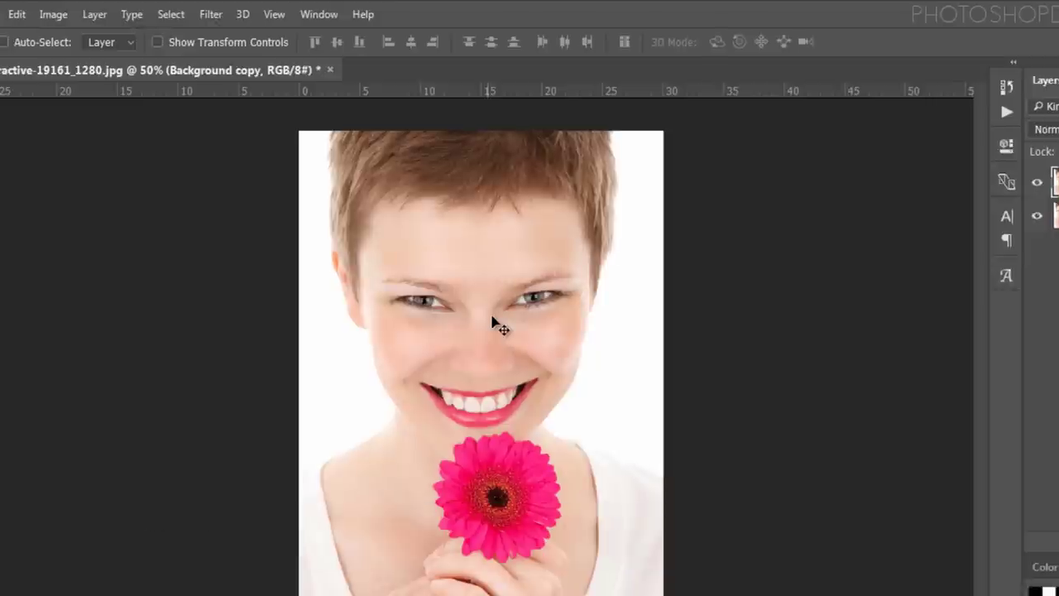
pyautogui.click(211, 16)
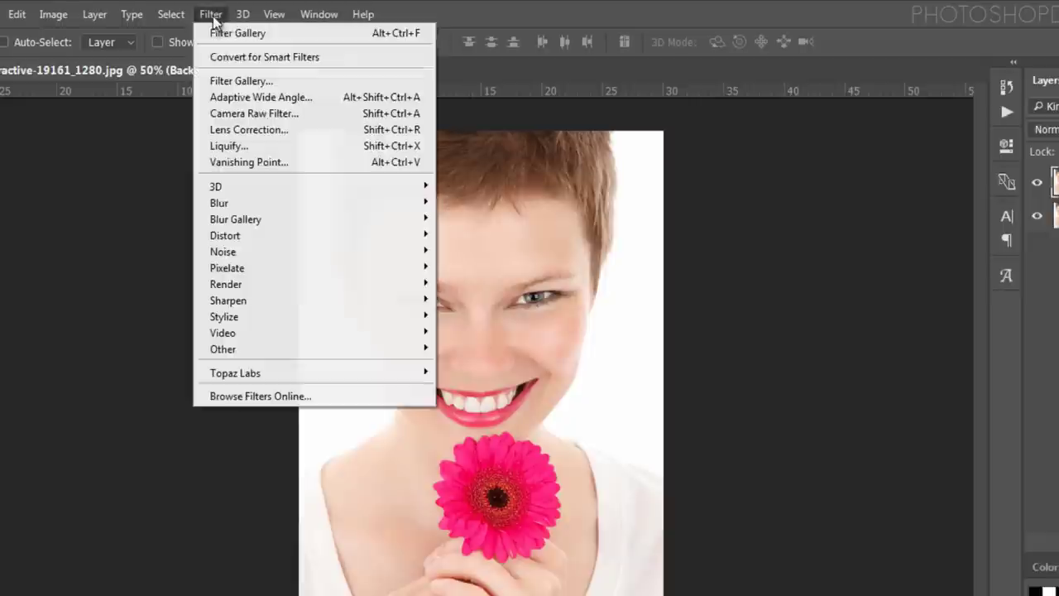
pyautogui.moveTo(228, 300)
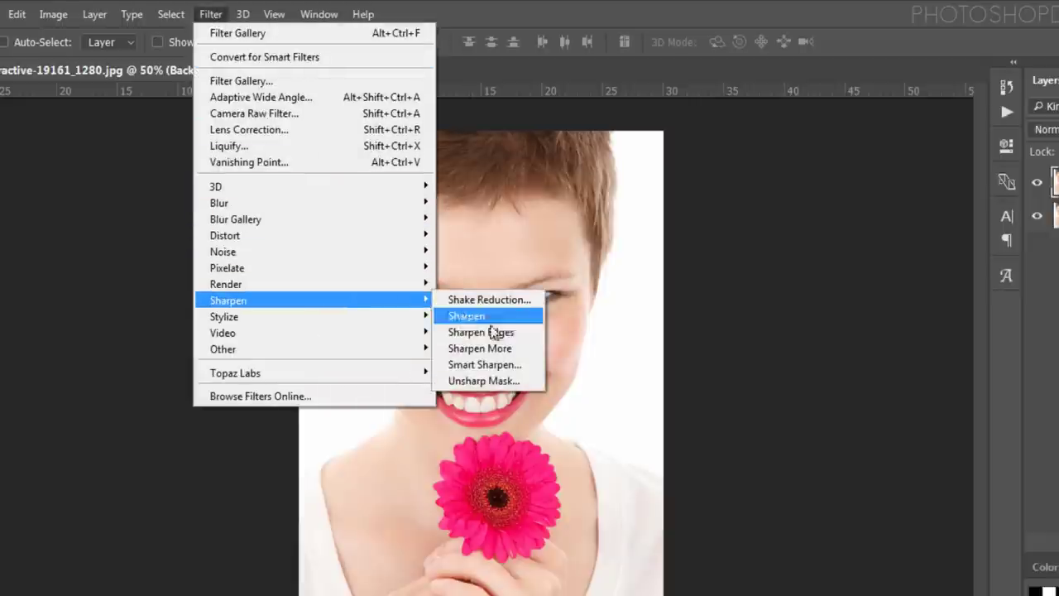
# Step: Apply Unsharp Mask to the copy at 140% amount, 2.9 px radius, threshold 1
pyautogui.click(534, 383)
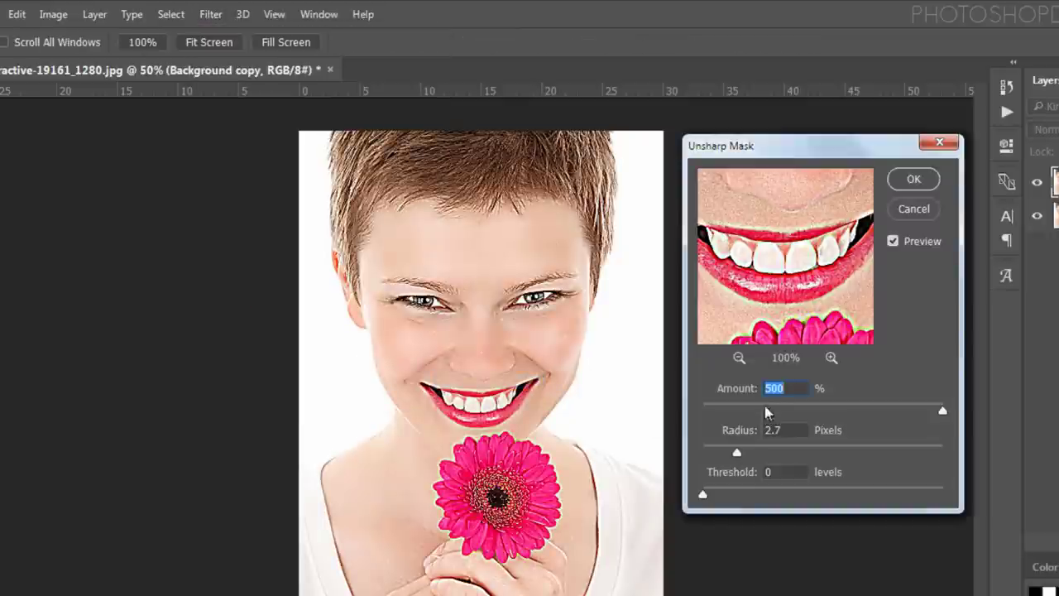
pyautogui.click(739, 357)
pyautogui.click(739, 357)
pyautogui.click(739, 358)
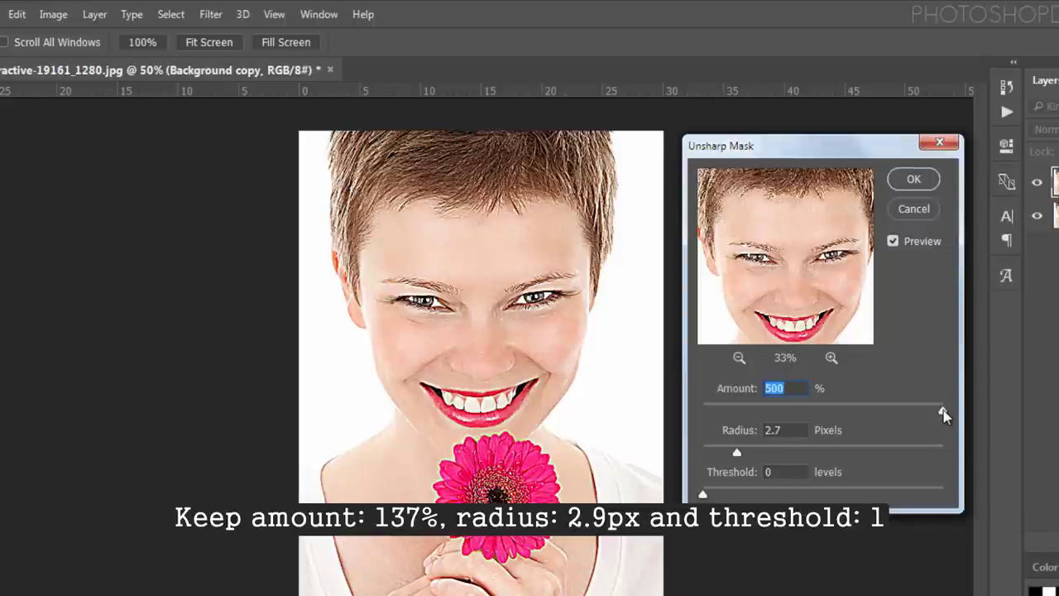
pyautogui.moveTo(943, 412); pyautogui.dragTo(857, 411)
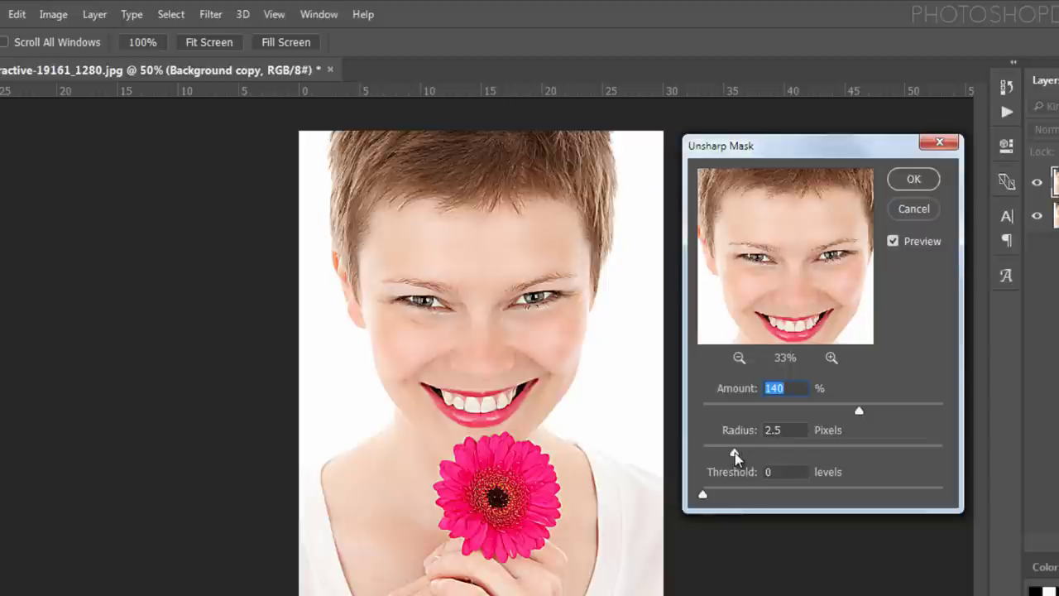
pyautogui.moveTo(735, 457); pyautogui.dragTo(738, 457)
pyautogui.click(741, 456)
pyautogui.moveTo(704, 495); pyautogui.dragTo(706, 497)
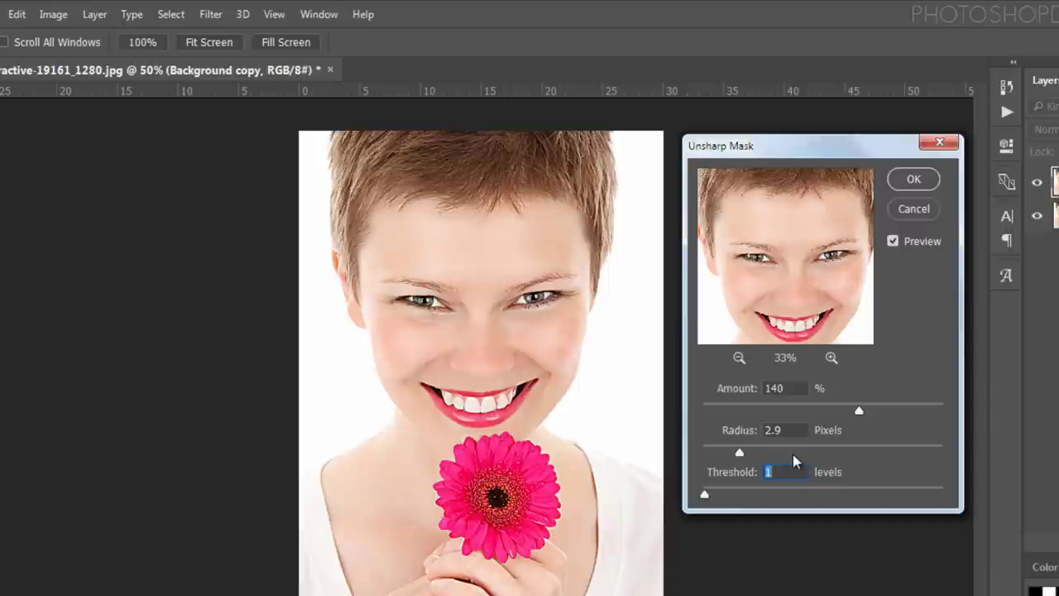
pyautogui.click(920, 184)
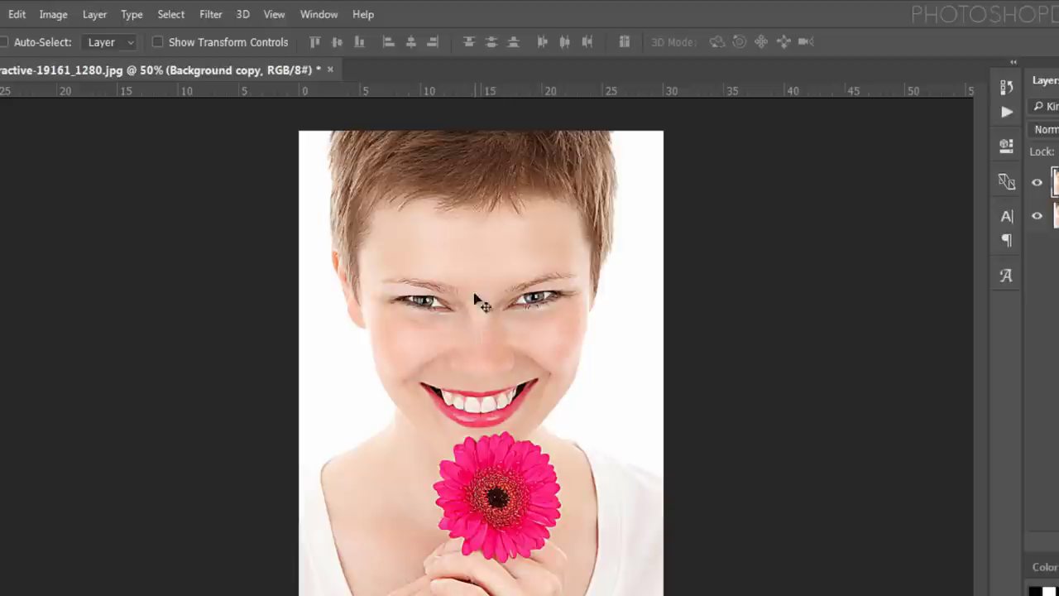
pyautogui.click(210, 15)
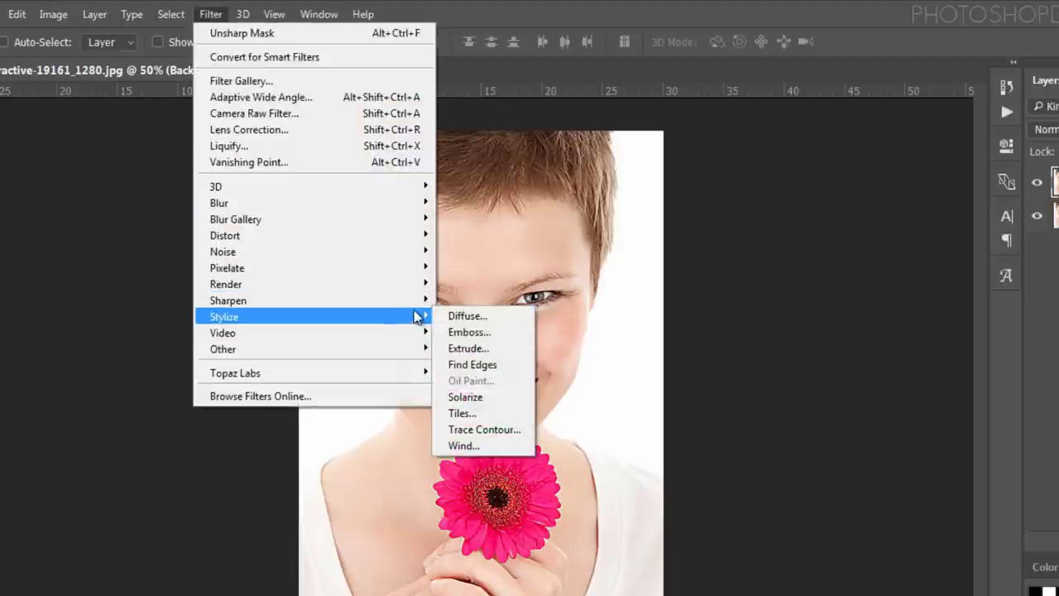
pyautogui.moveTo(315, 252)
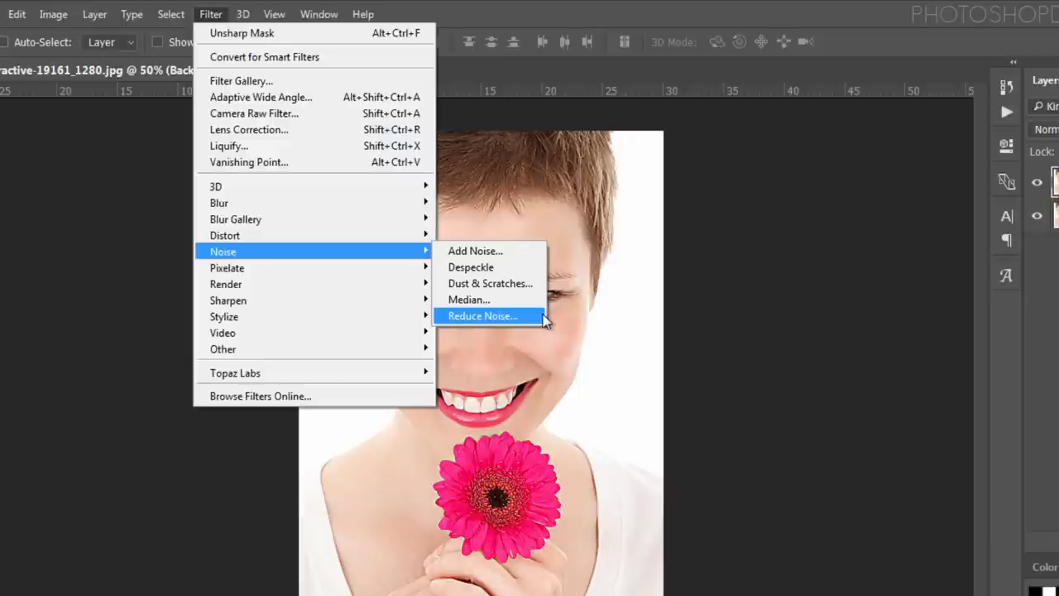
# Step: Apply Reduce Noise with strength 10, preserve details 0, colour noise 45%, sharpen details 0
pyautogui.click(545, 319)
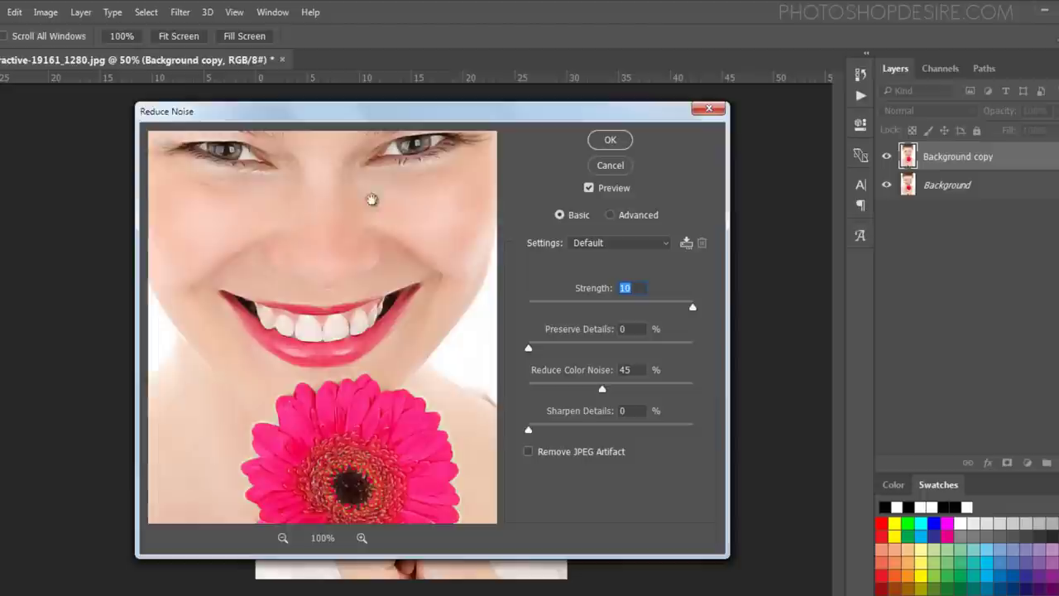
pyautogui.moveTo(368, 204); pyautogui.dragTo(379, 311)
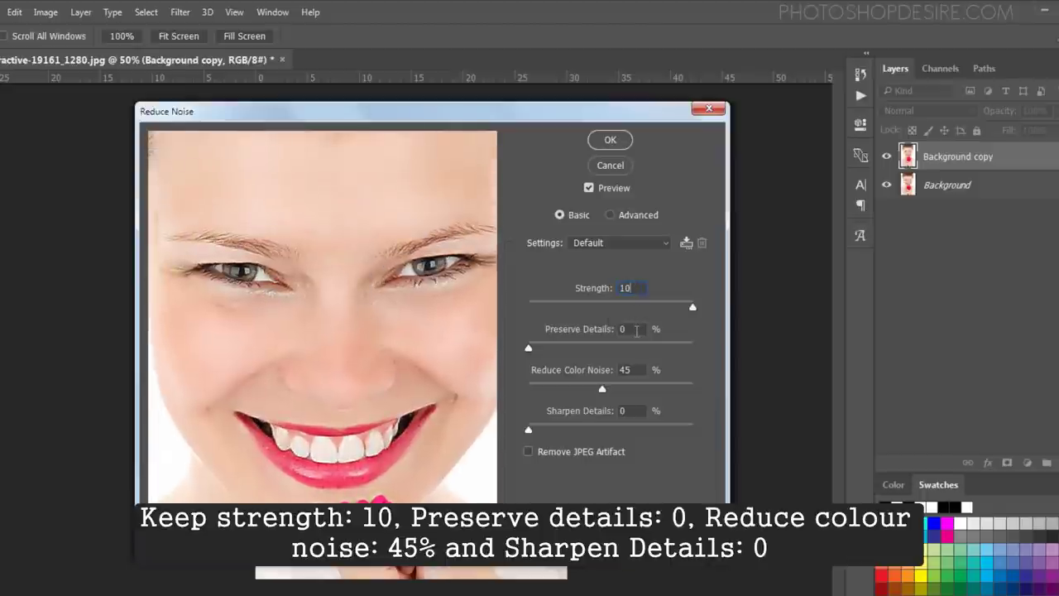
pyautogui.click(635, 371)
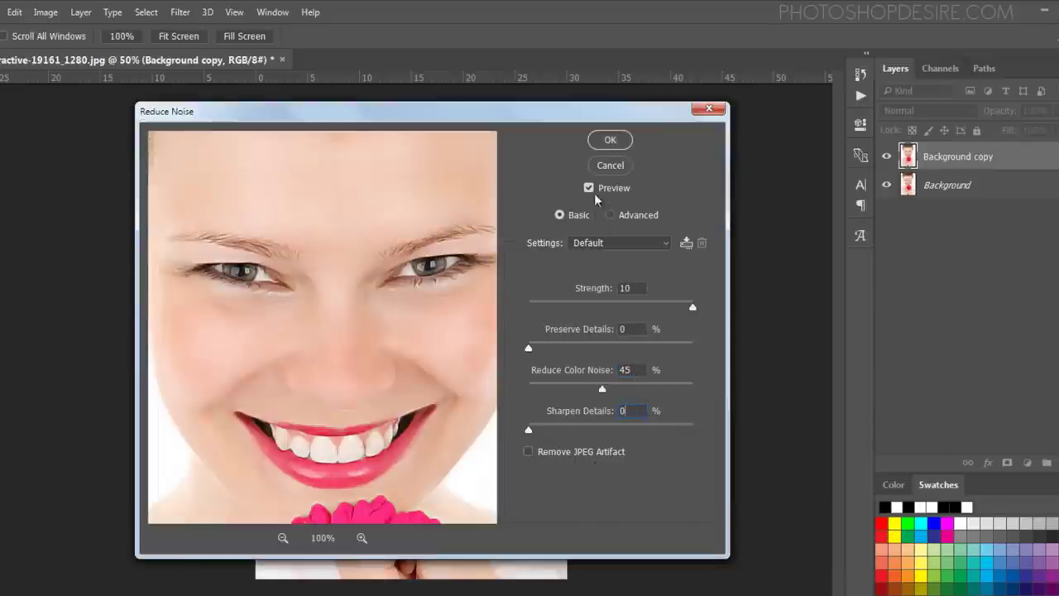
pyautogui.click(609, 142)
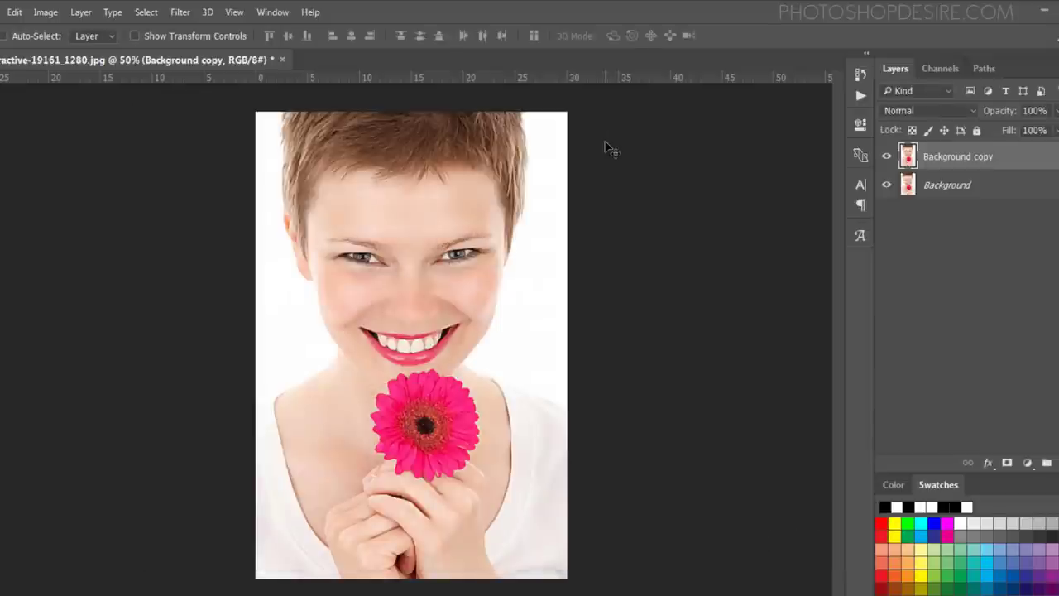
pyautogui.scroll(3, 466, 220)
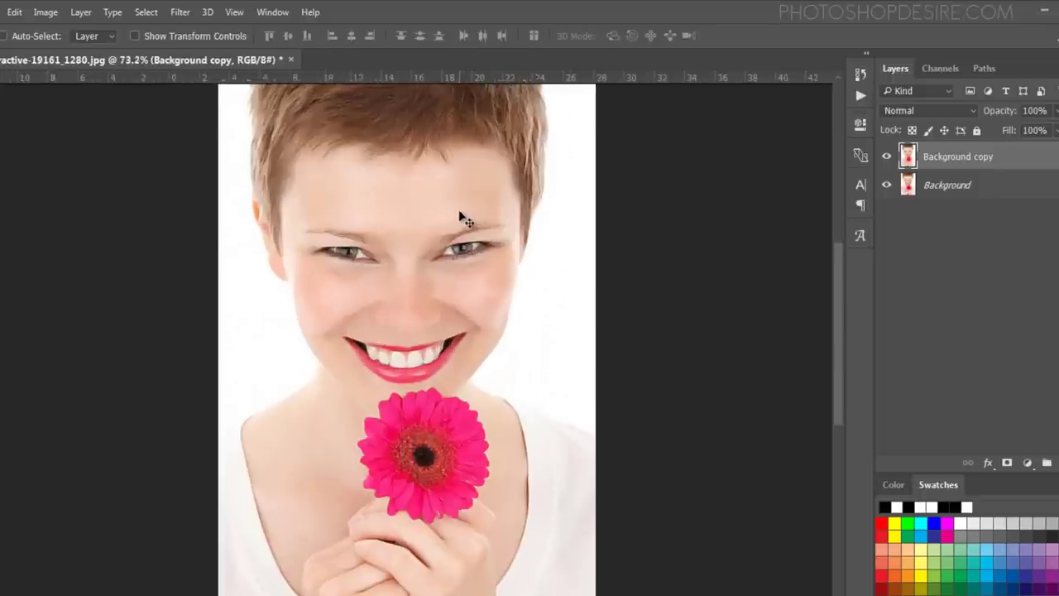
pyautogui.scroll(1, 466, 221)
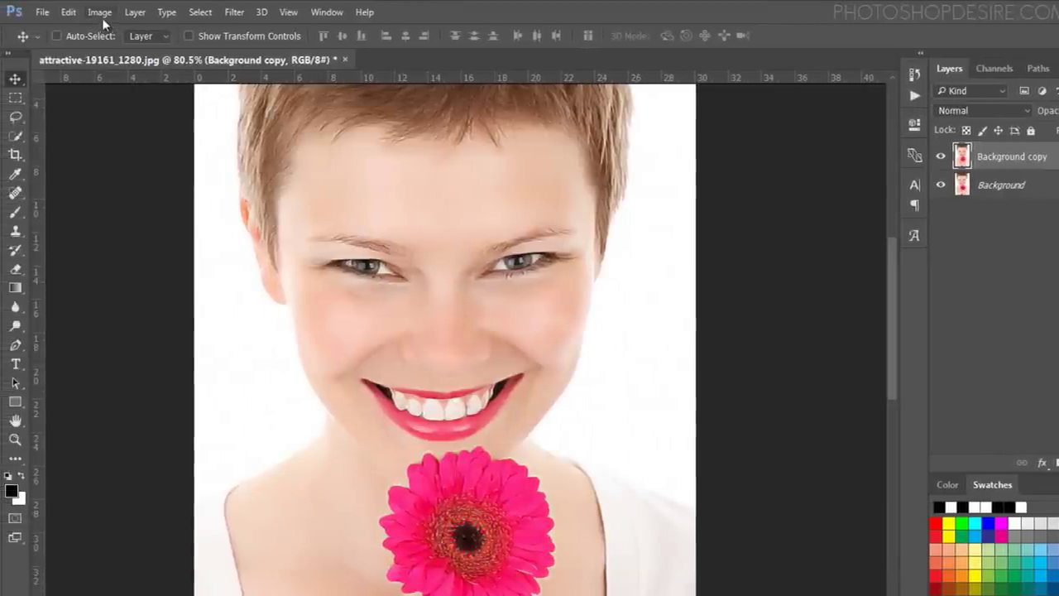
# Step: Apply Shadows/Highlights to the copy with the shadows amount raised to 50%
pyautogui.click(100, 13)
pyautogui.moveTo(135, 55)
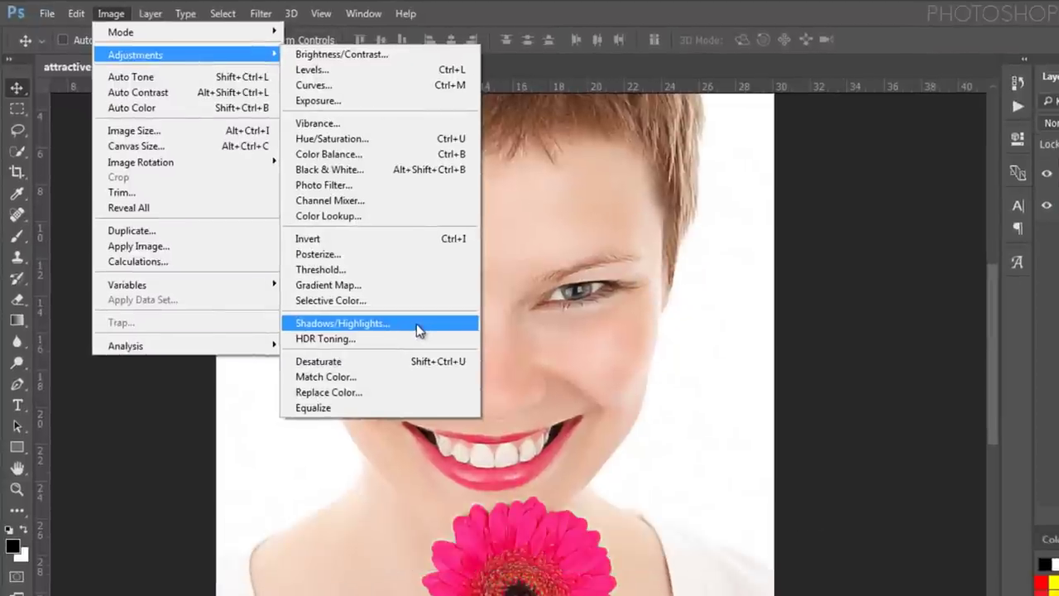
pyautogui.click(418, 329)
pyautogui.moveTo(826, 258); pyautogui.dragTo(765, 218)
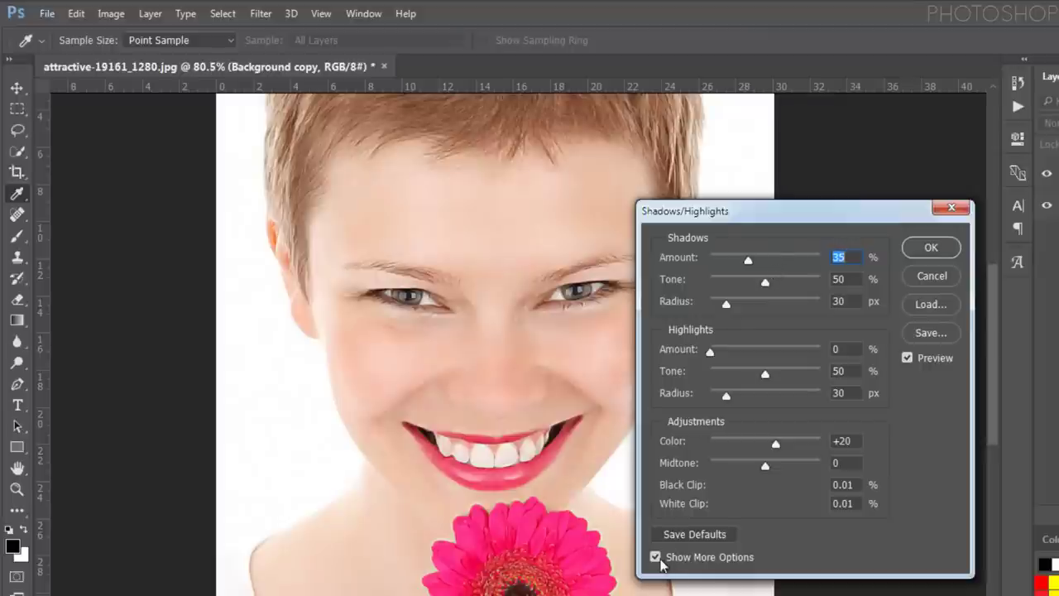
pyautogui.click(656, 557)
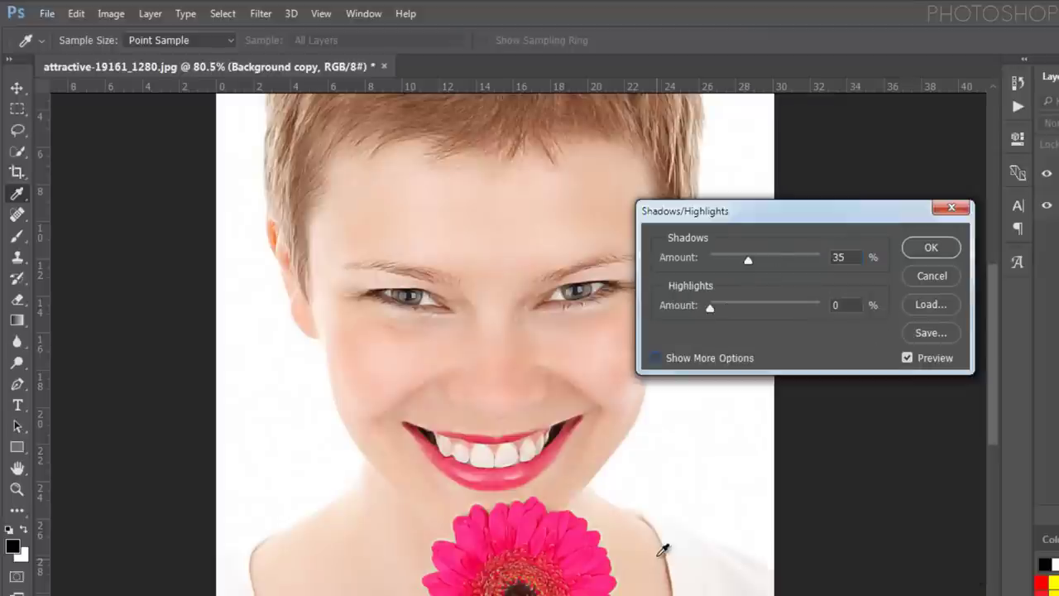
pyautogui.click(656, 358)
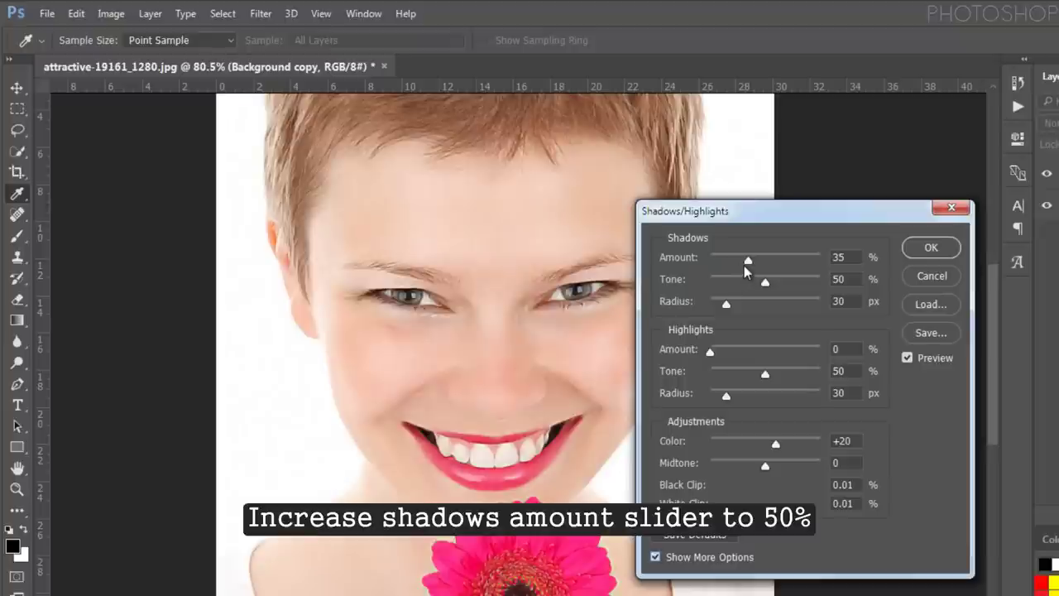
pyautogui.moveTo(746, 264); pyautogui.dragTo(765, 265)
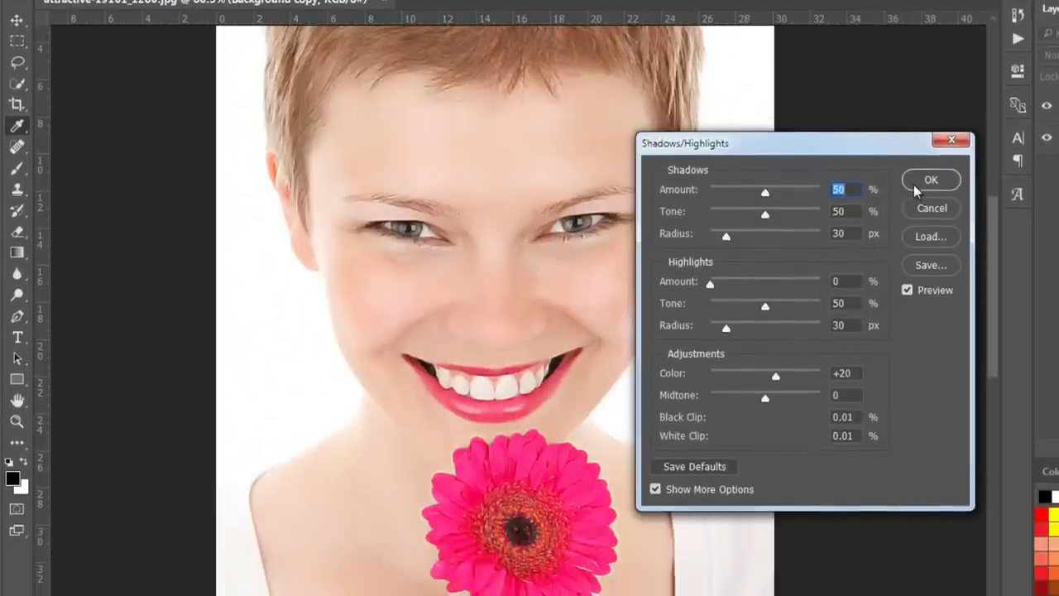
pyautogui.click(915, 182)
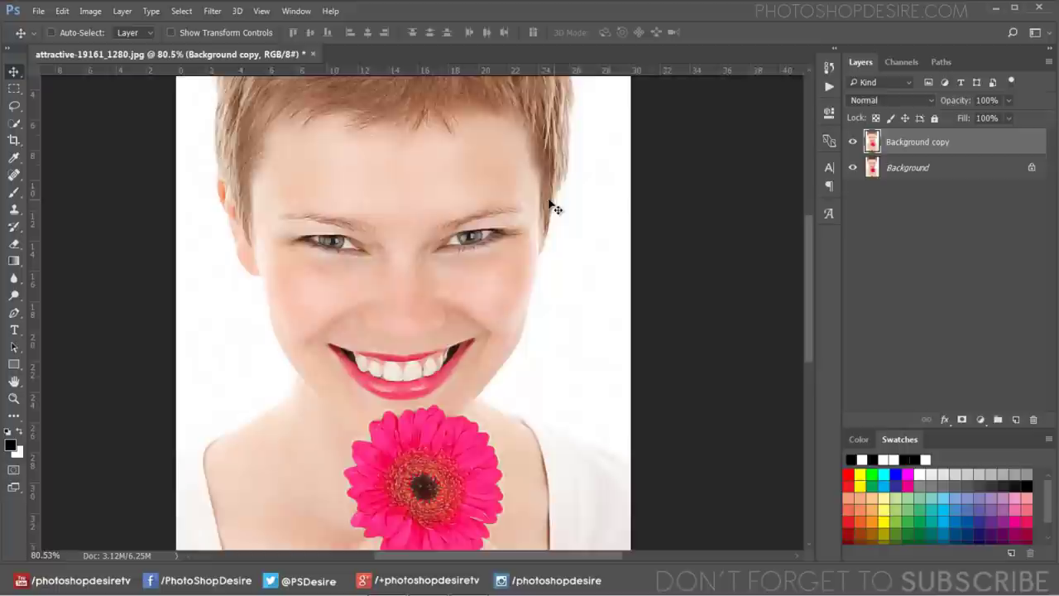
# Step: Fit the whole photo on screen and toggle the Background copy to compare with the original
pyautogui.hotkey('ctrl', '-')
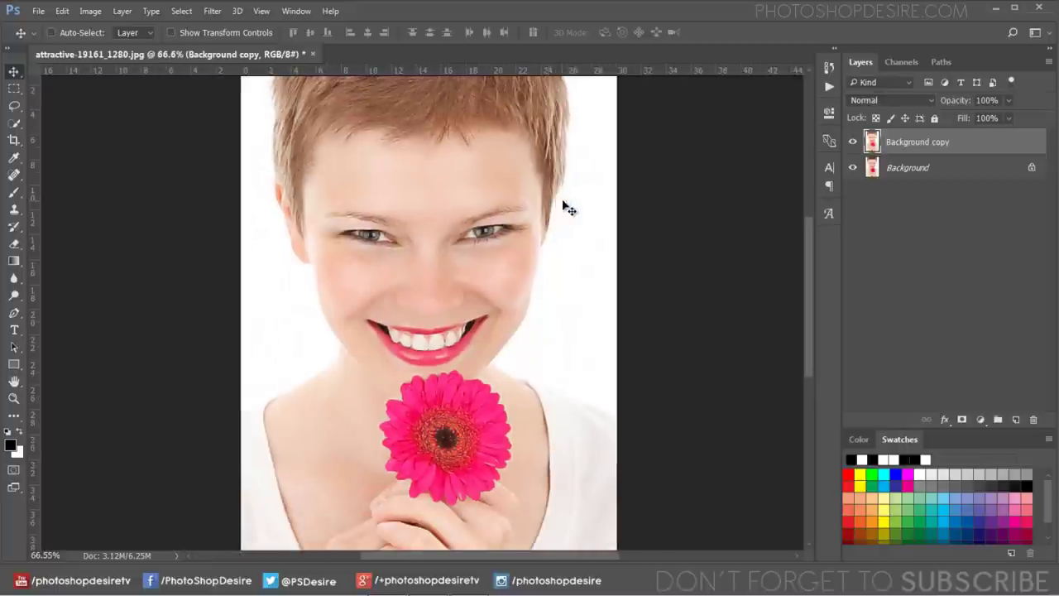
pyautogui.hotkey('ctrl', '-')
pyautogui.hotkey('ctrl', '0')
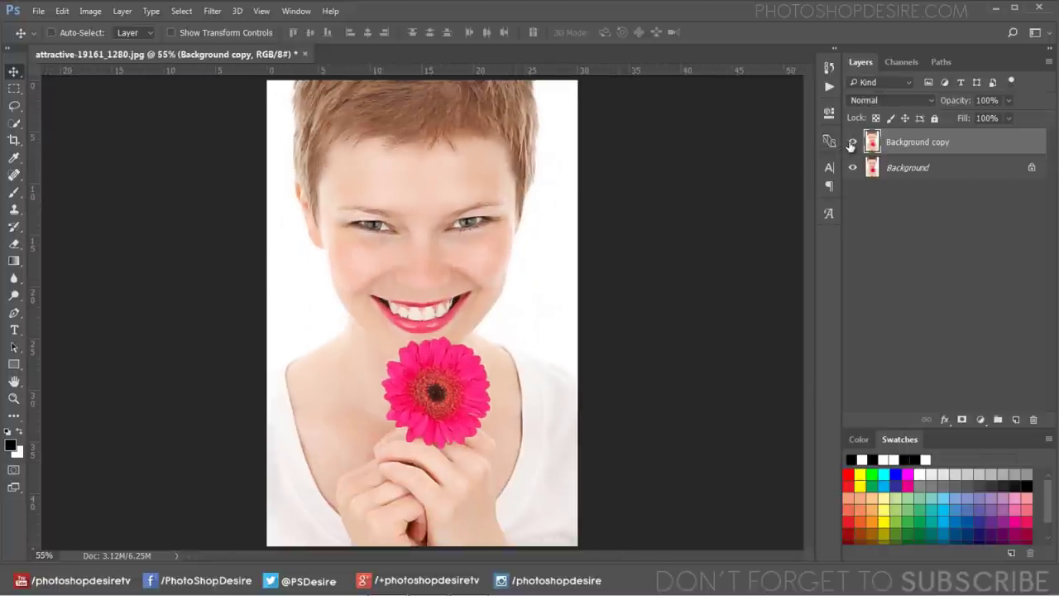
pyautogui.click(852, 145)
pyautogui.click(852, 145)
pyautogui.click(851, 145)
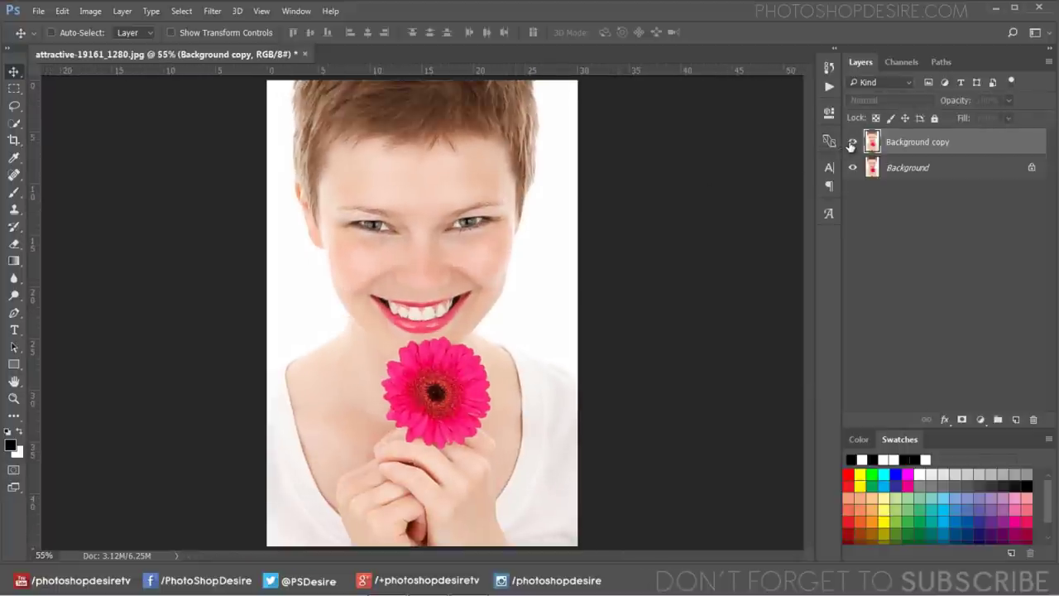
pyautogui.click(852, 145)
pyautogui.click(851, 144)
pyautogui.click(851, 145)
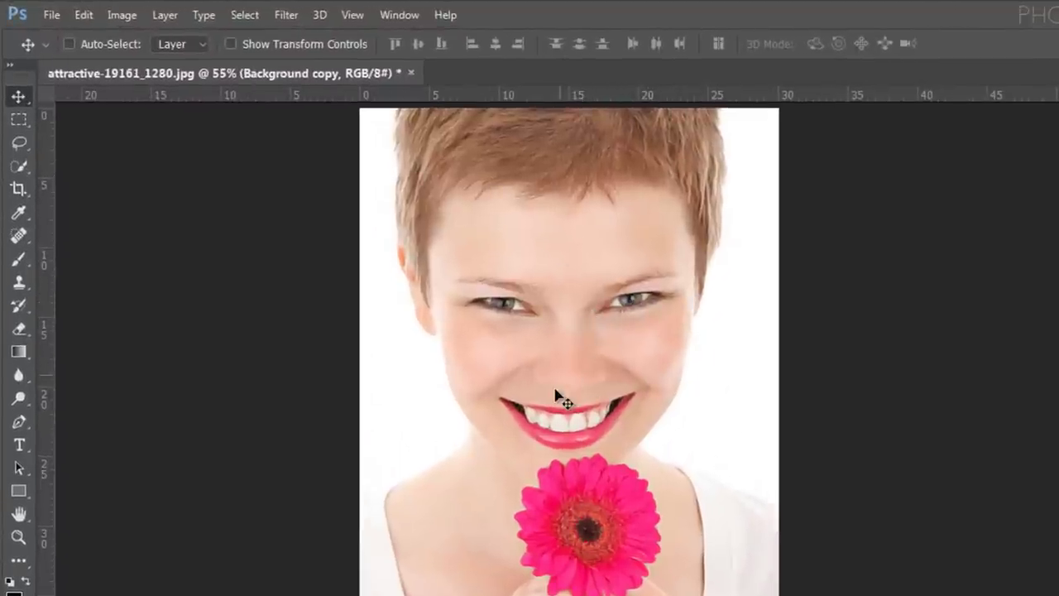
pyautogui.click(290, 15)
pyautogui.moveTo(389, 314)
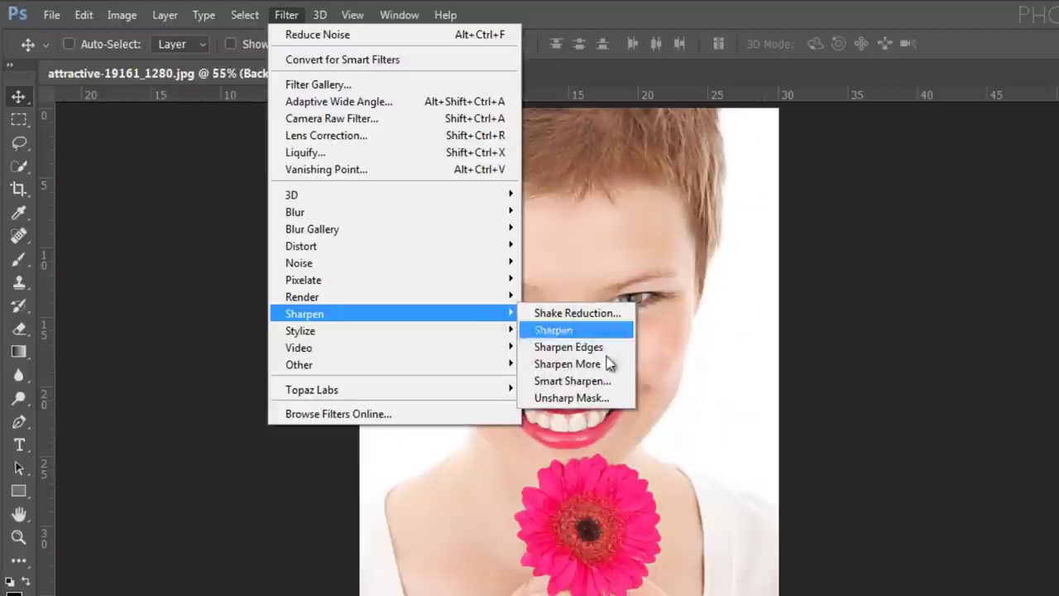
# Step: Run a second Unsharp Mask at 500% amount, 2.7 px radius, threshold 0
pyautogui.click(627, 400)
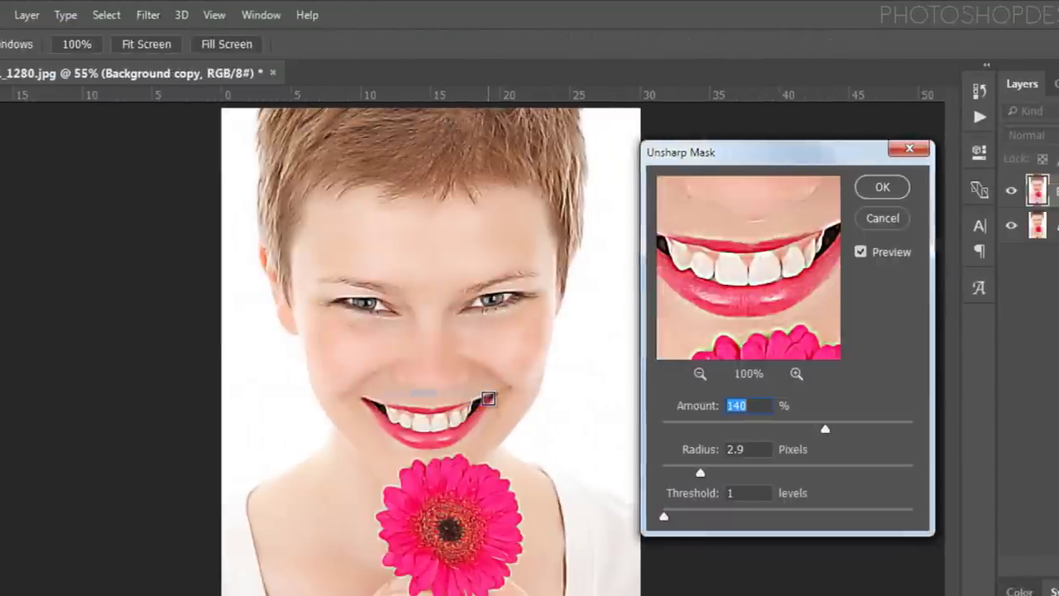
pyautogui.moveTo(642, 248); pyautogui.dragTo(643, 324)
pyautogui.moveTo(643, 207); pyautogui.dragTo(644, 278)
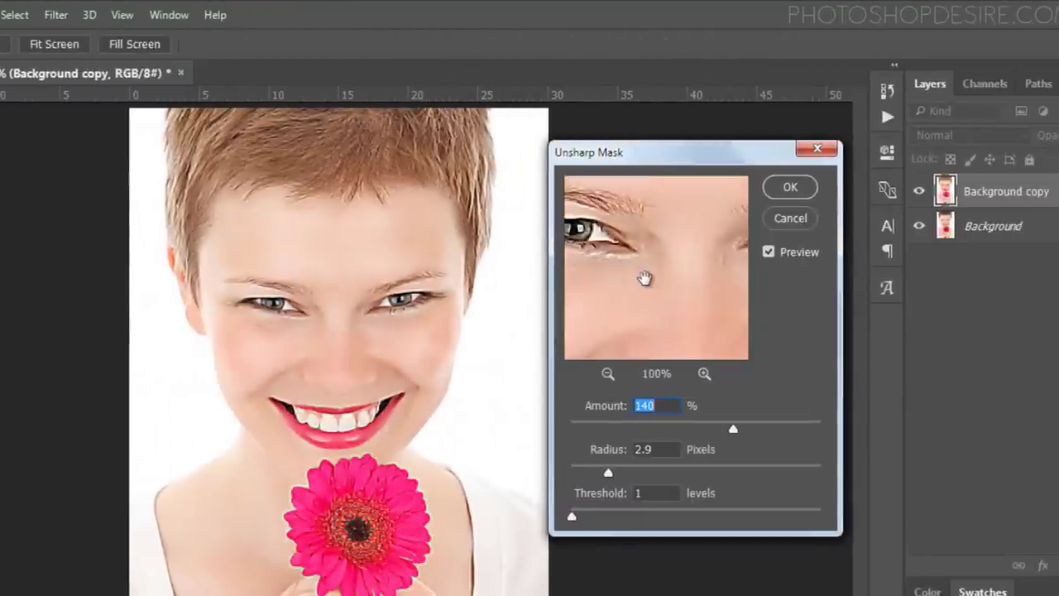
pyautogui.click(608, 374)
pyautogui.click(608, 373)
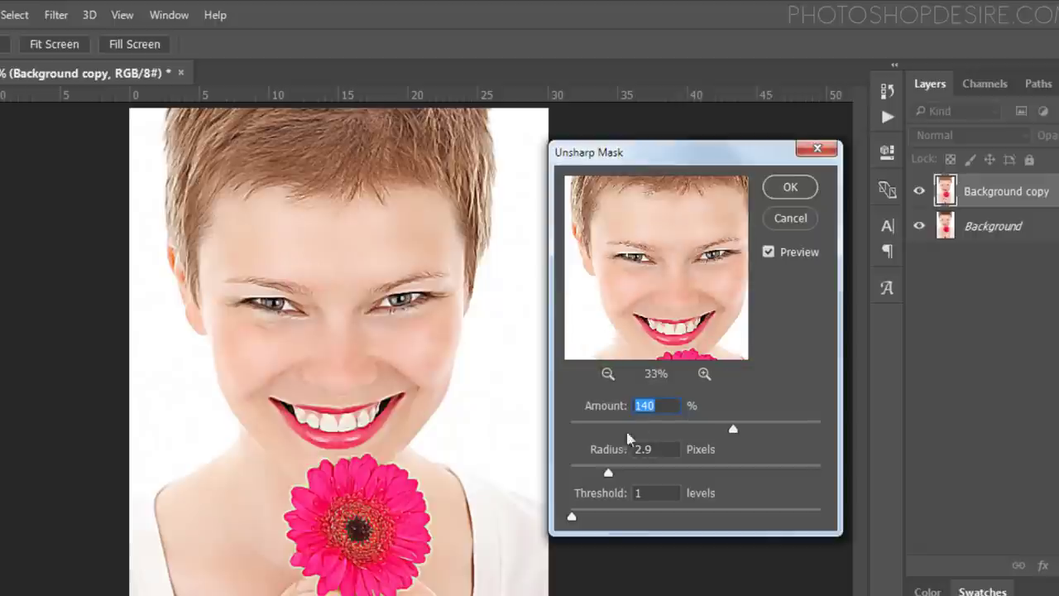
pyautogui.moveTo(732, 429); pyautogui.dragTo(855, 445)
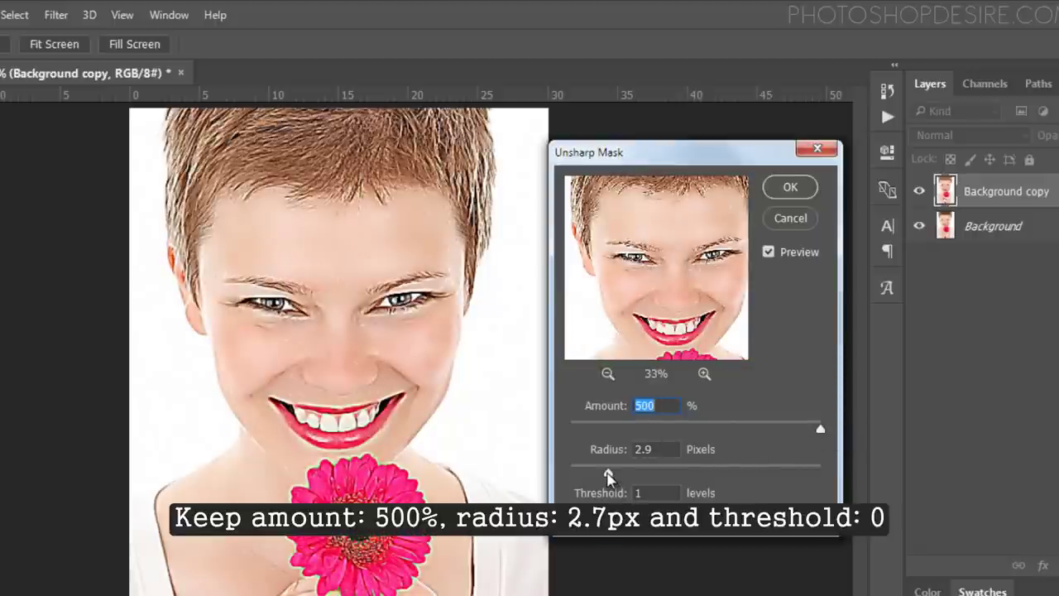
pyautogui.click(607, 475)
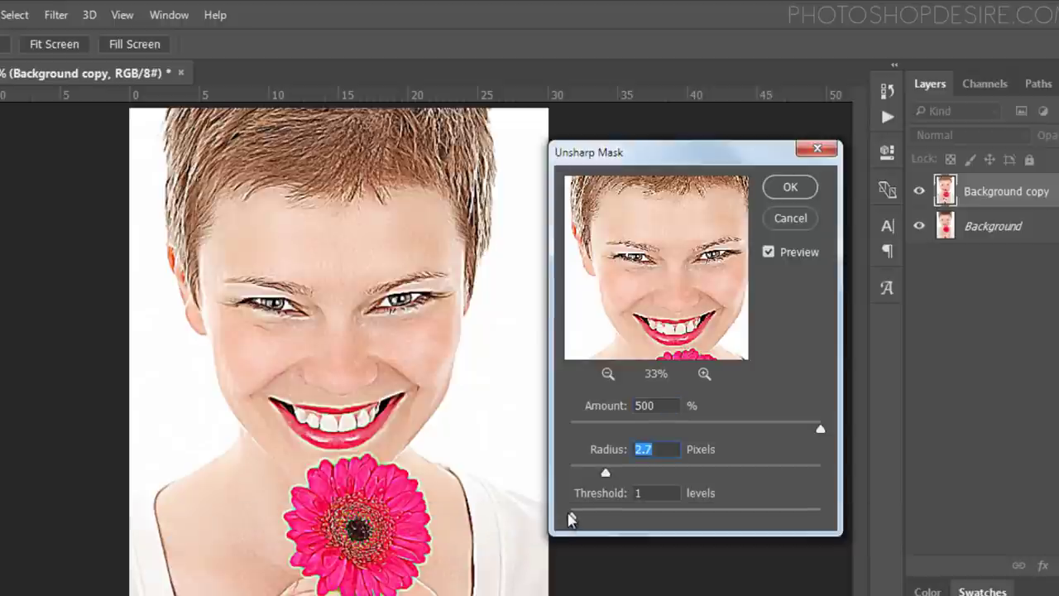
pyautogui.click(570, 517)
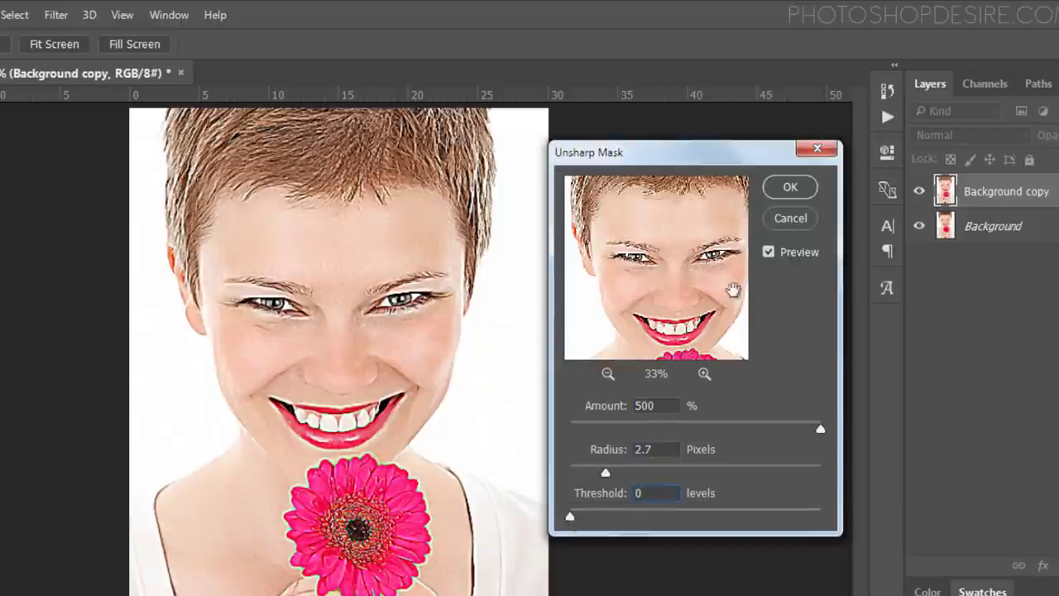
pyautogui.click(795, 187)
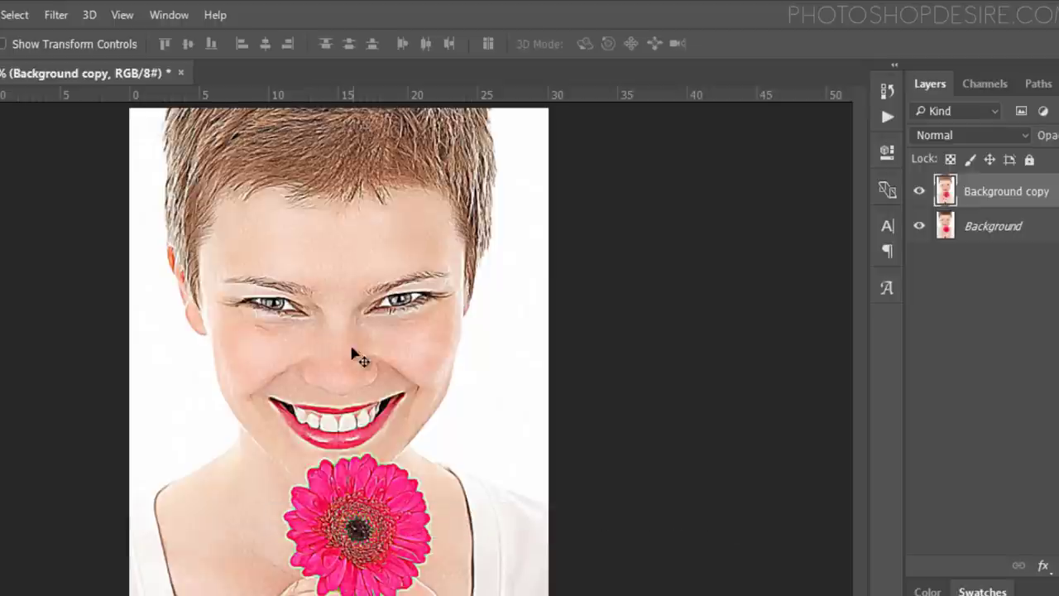
pyautogui.click(55, 15)
pyautogui.moveTo(65, 211)
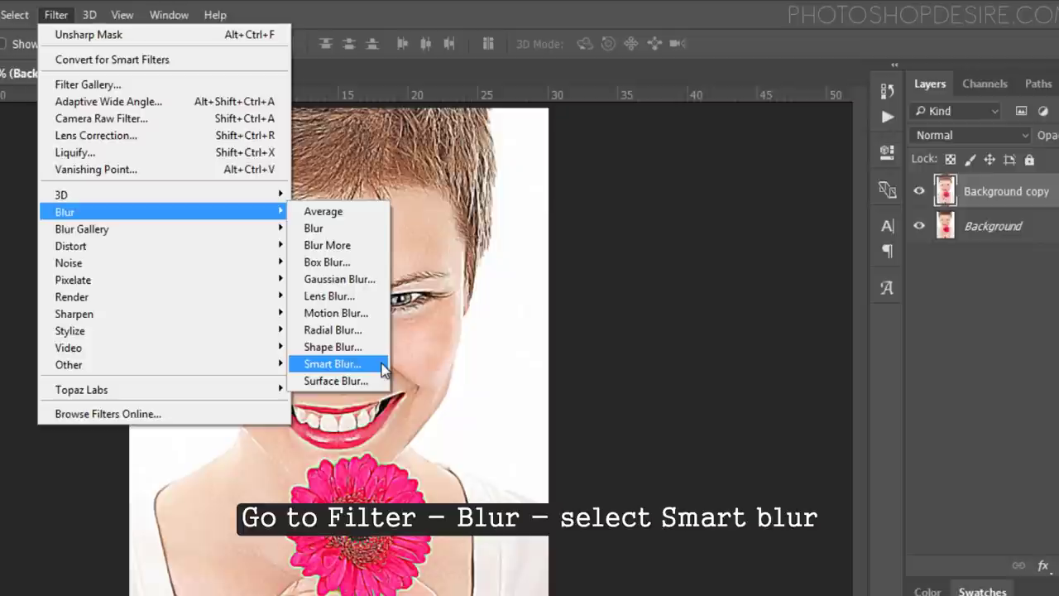
# Step: Apply Smart Blur with radius 57.7, threshold 97, High quality and Normal mode
pyautogui.click(383, 369)
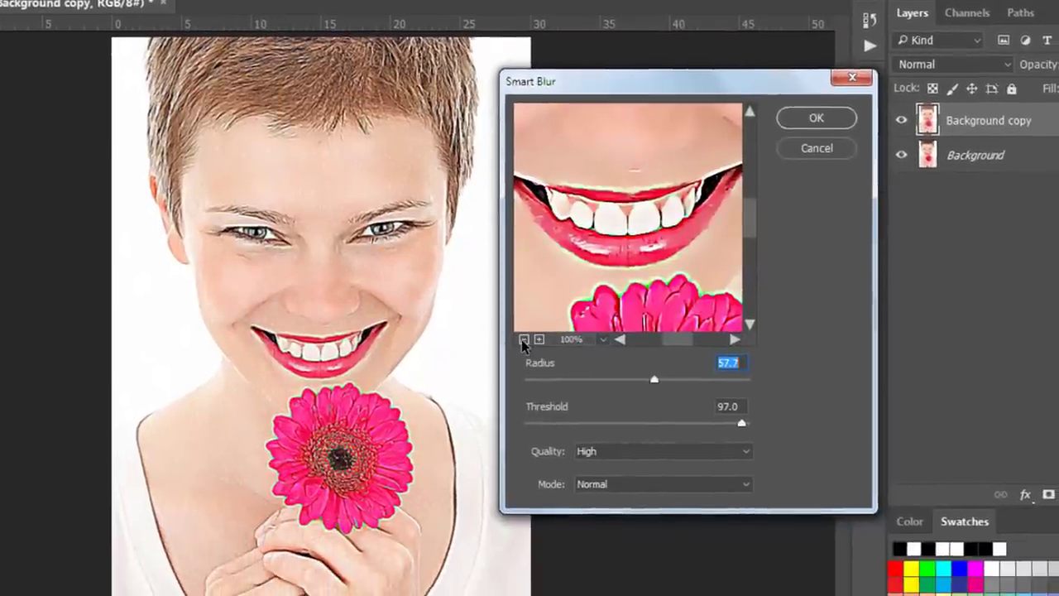
pyautogui.click(524, 339)
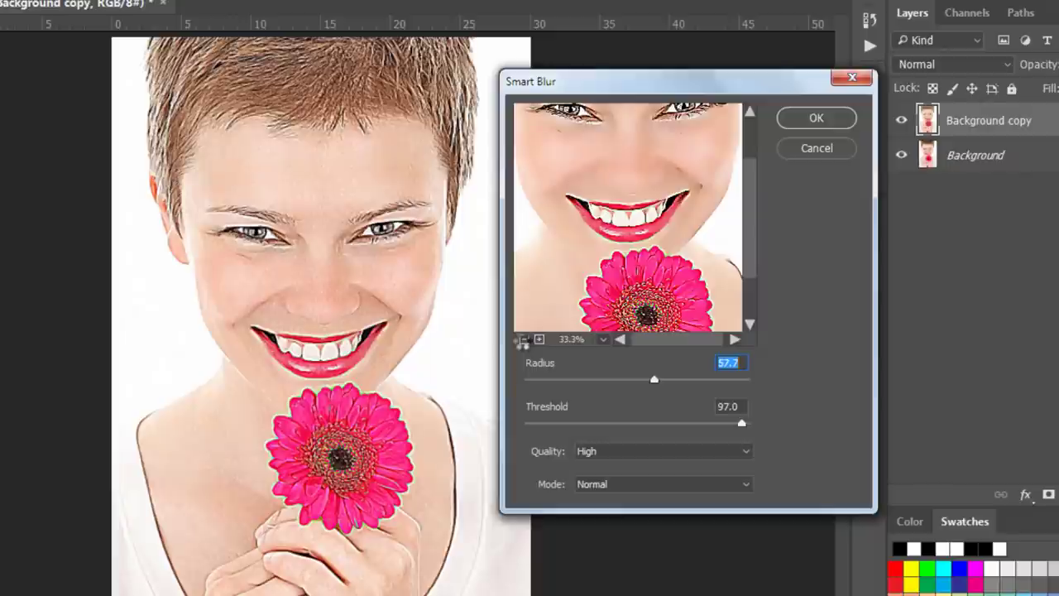
pyautogui.click(524, 339)
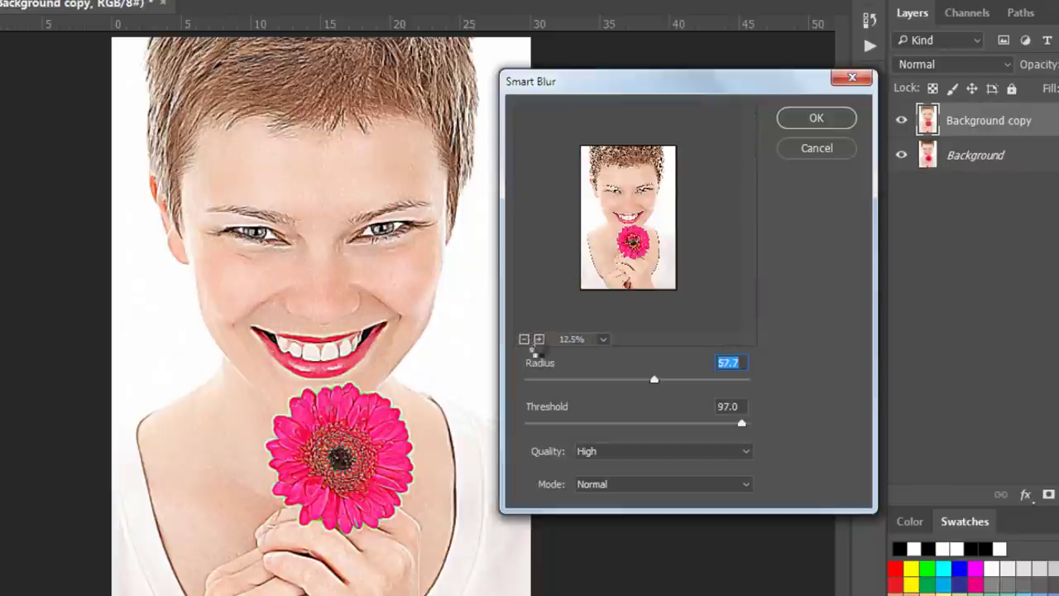
pyautogui.click(539, 338)
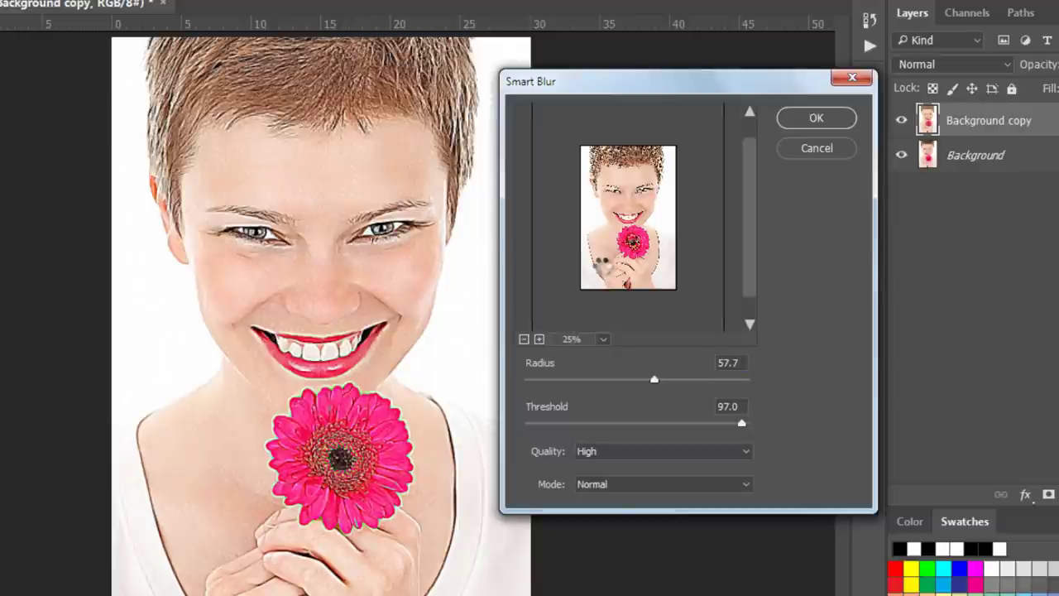
pyautogui.keyDown('ctrl'); pyautogui.click(610, 257); pyautogui.keyUp('ctrl')
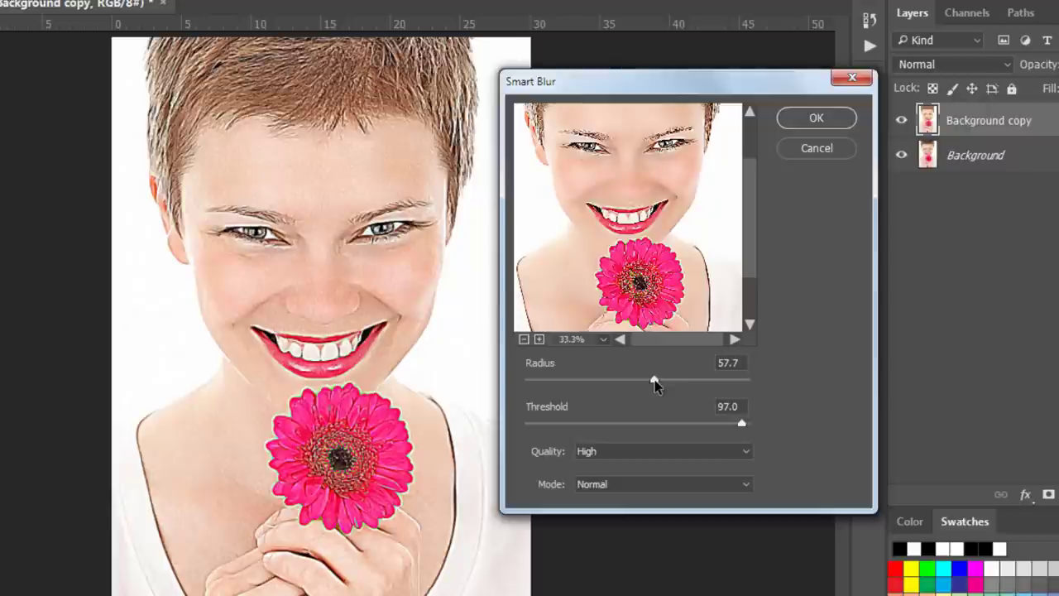
pyautogui.doubleClick(735, 365)
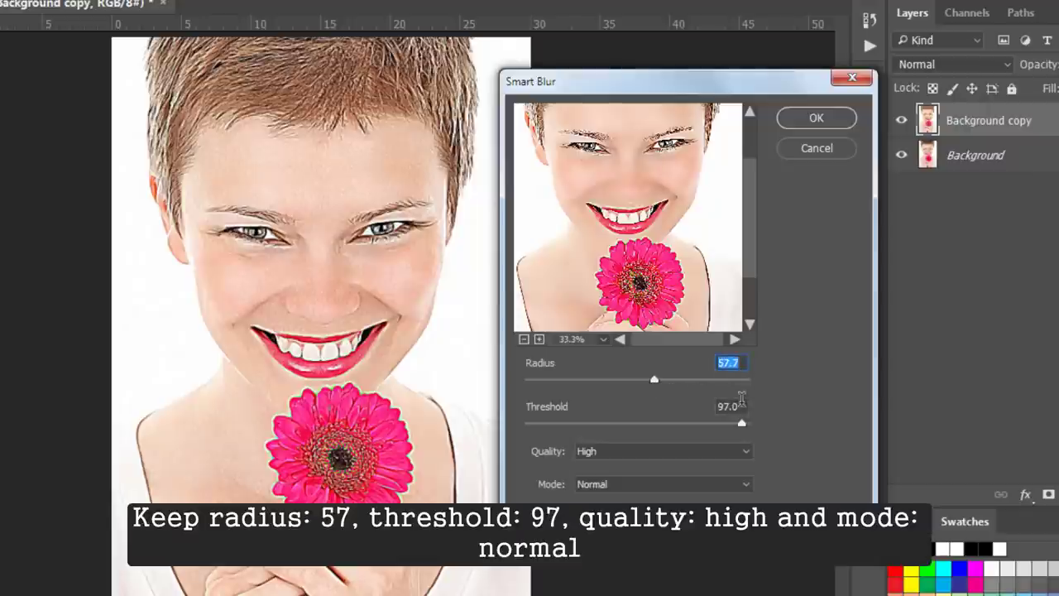
pyautogui.click(742, 405)
pyautogui.click(660, 458)
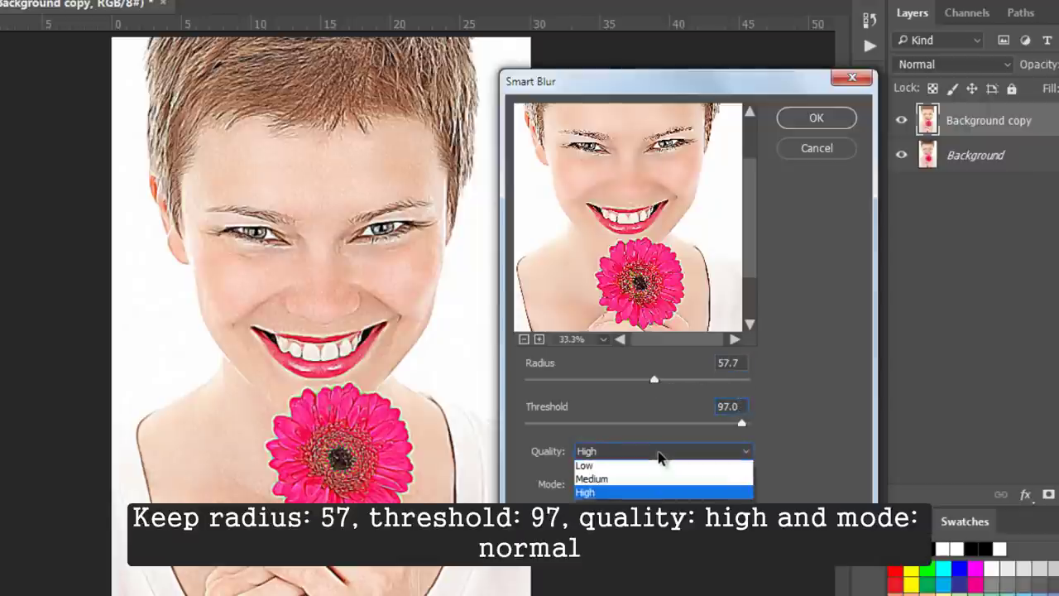
pyautogui.click(660, 461)
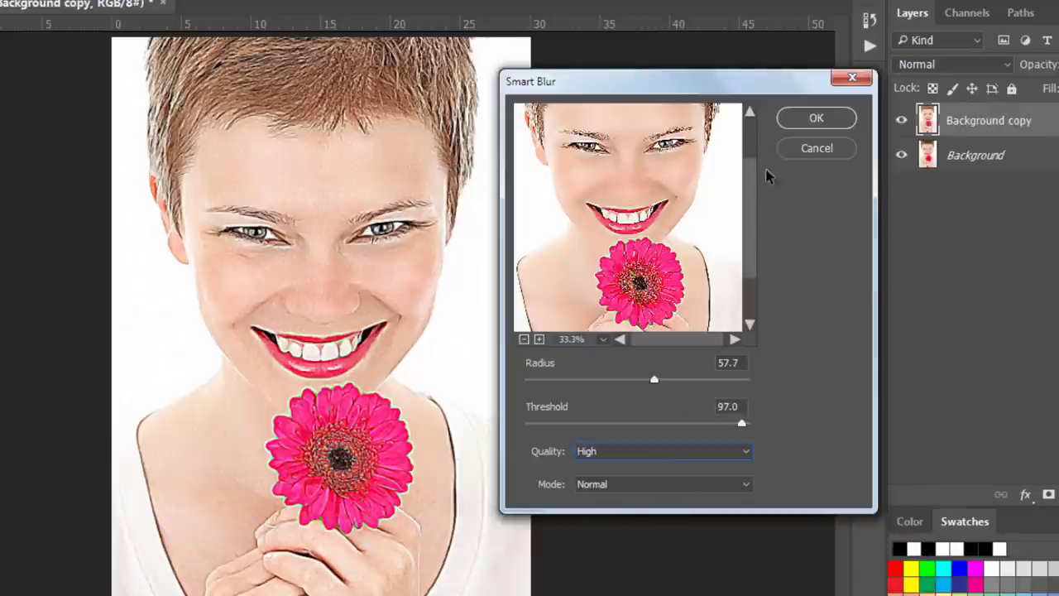
pyautogui.click(799, 119)
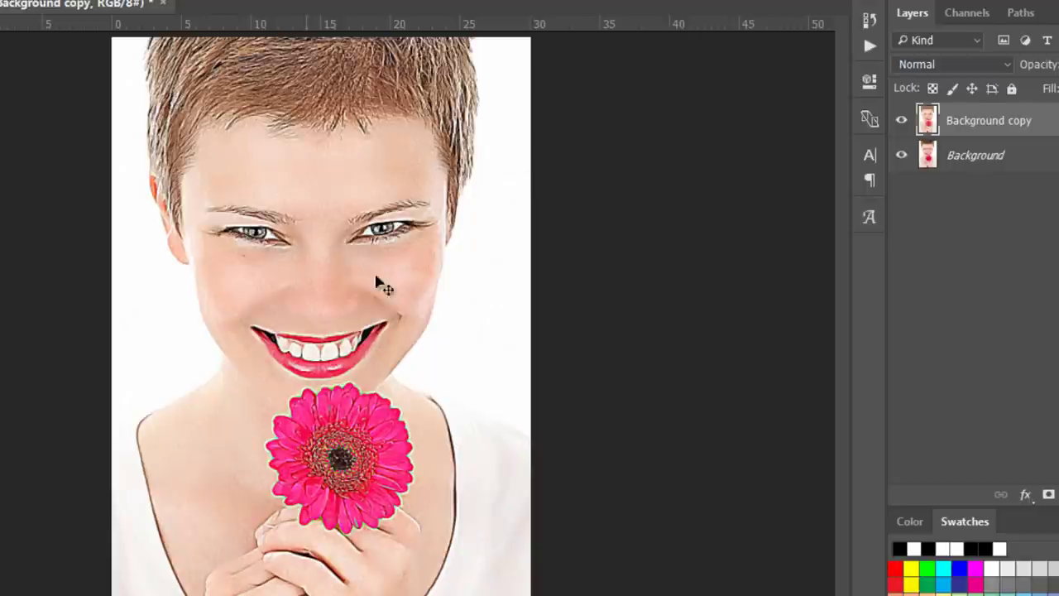
# Step: Toggle the blurred Background copy on and off to compare it with the original
pyautogui.click(901, 123)
pyautogui.click(902, 125)
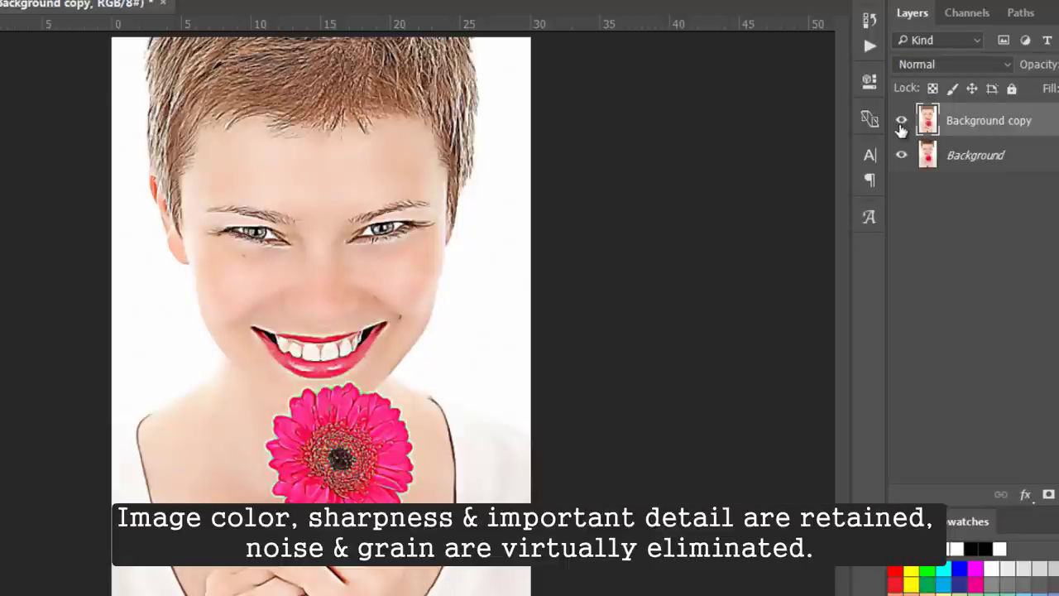
pyautogui.click(901, 124)
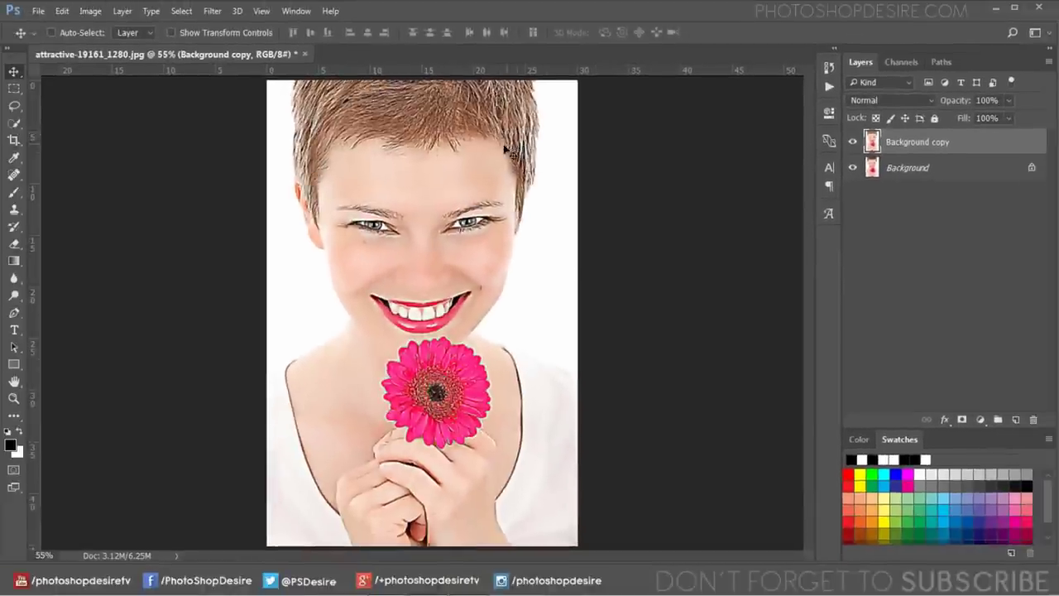
pyautogui.click(852, 142)
pyautogui.scroll(2, 453, 183)
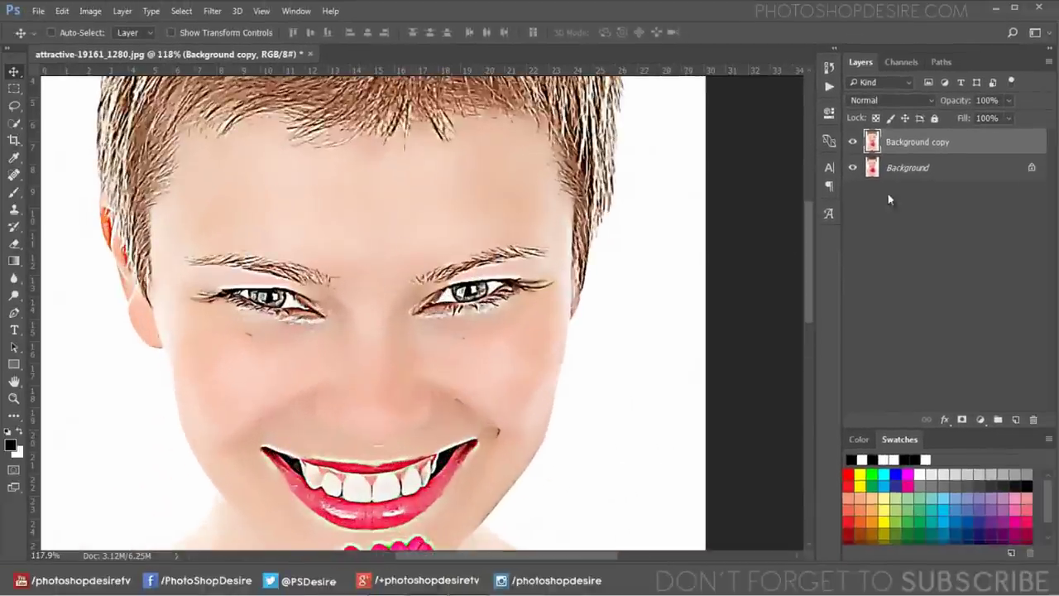
pyautogui.click(852, 141)
pyautogui.click(852, 141)
pyautogui.click(852, 141)
pyautogui.click(853, 142)
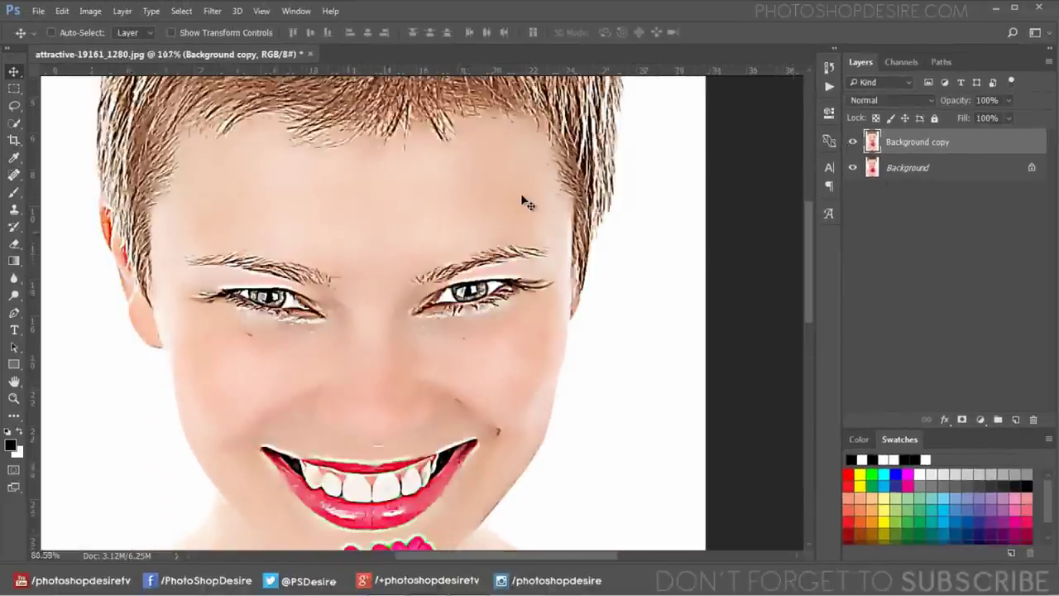
pyautogui.scroll(-3, 526, 203)
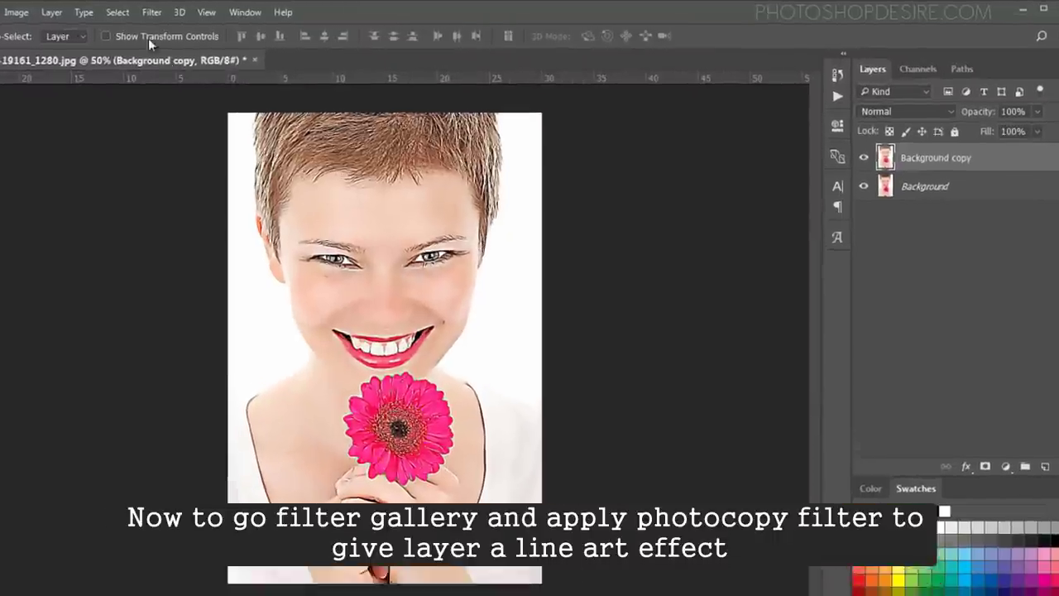
# Step: Apply the Filter Gallery Photocopy sketch effect with Detail 1 and Darkness 50
pyautogui.click(212, 11)
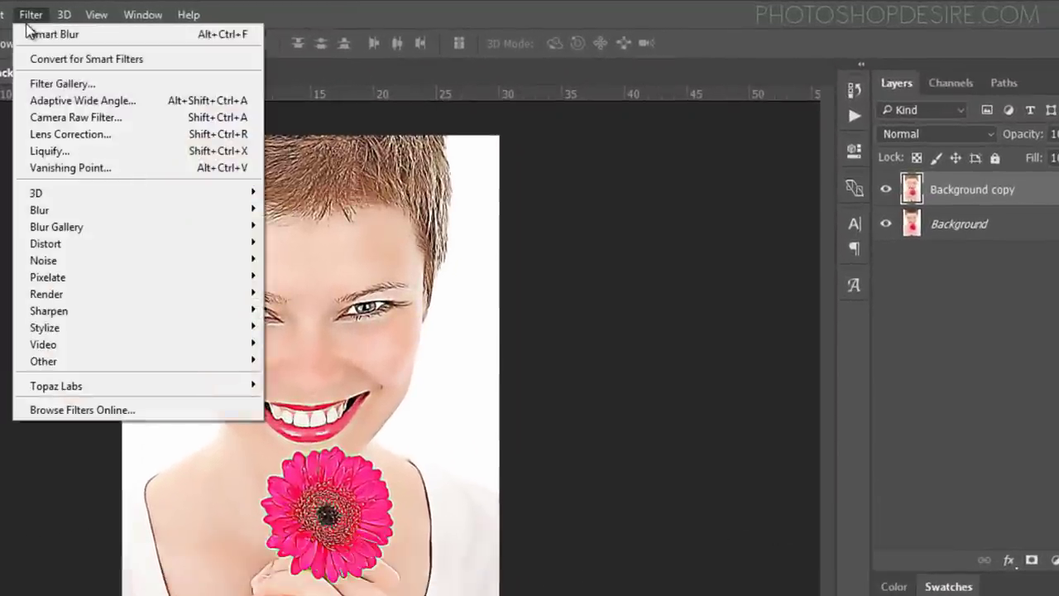
pyautogui.click(104, 86)
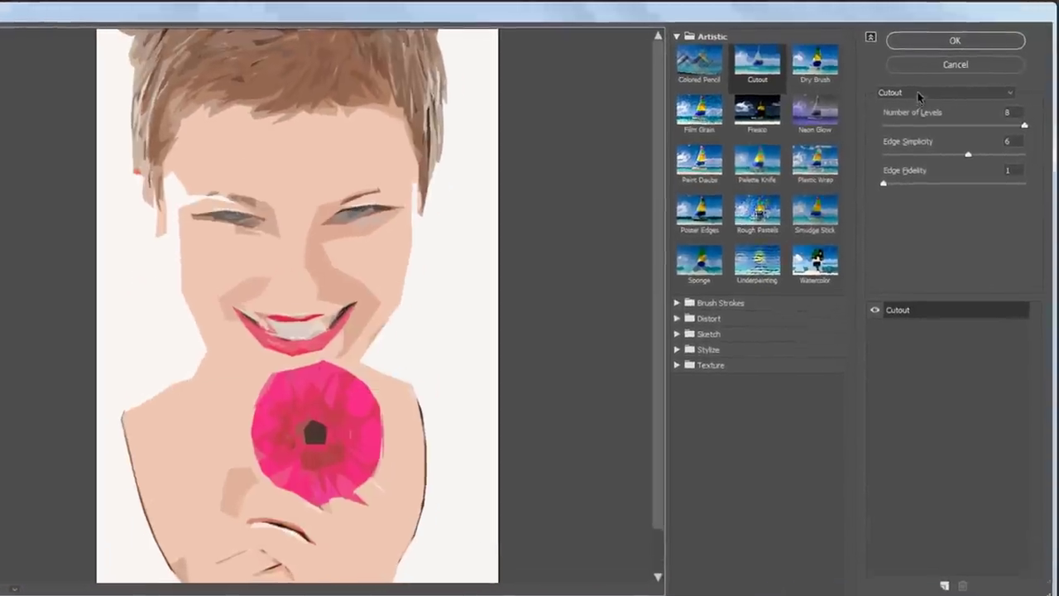
pyautogui.click(919, 87)
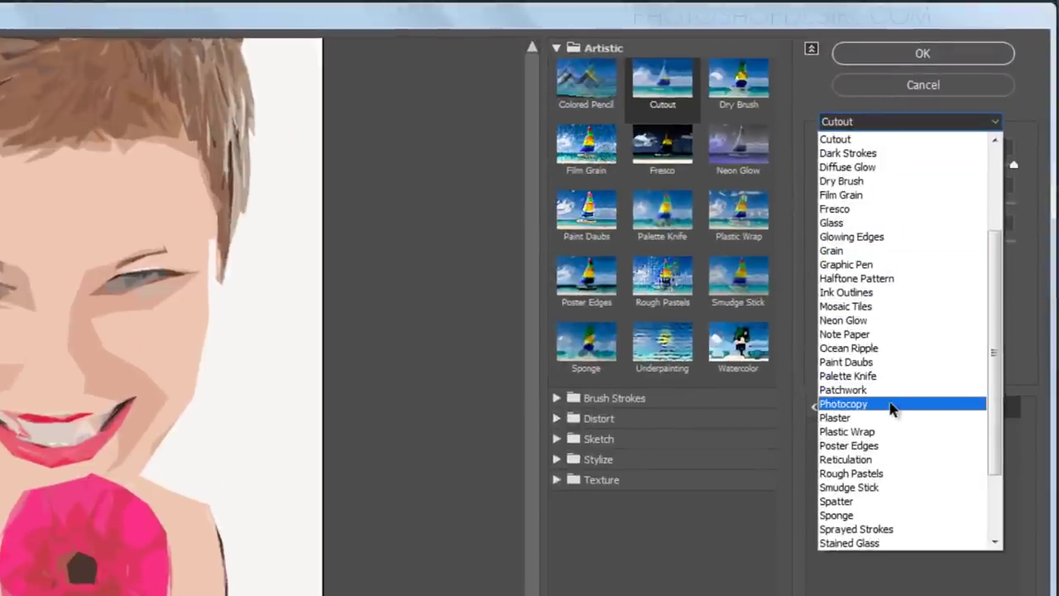
pyautogui.click(892, 409)
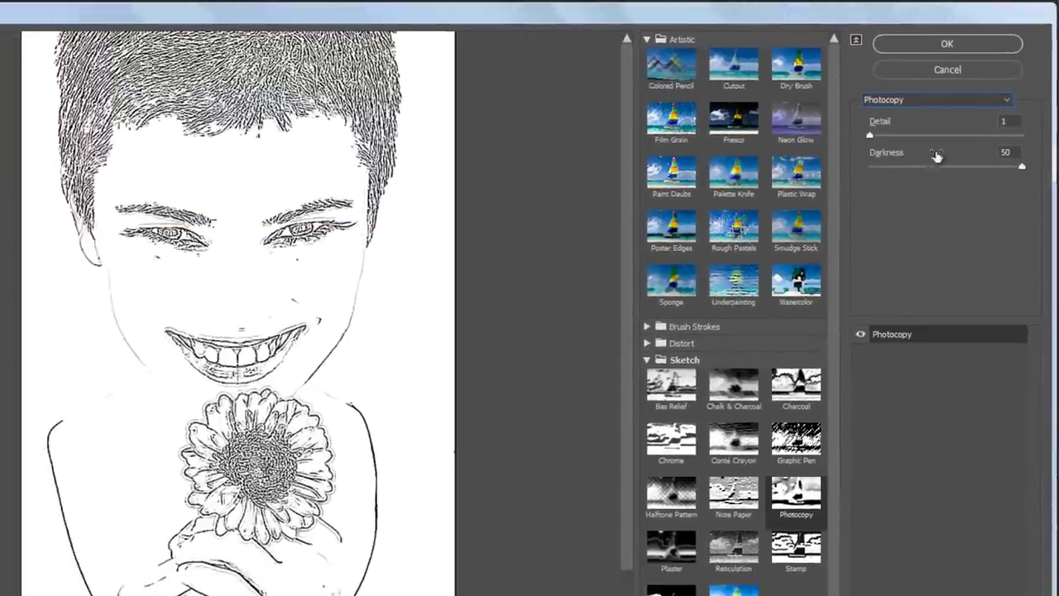
pyautogui.doubleClick(1008, 121)
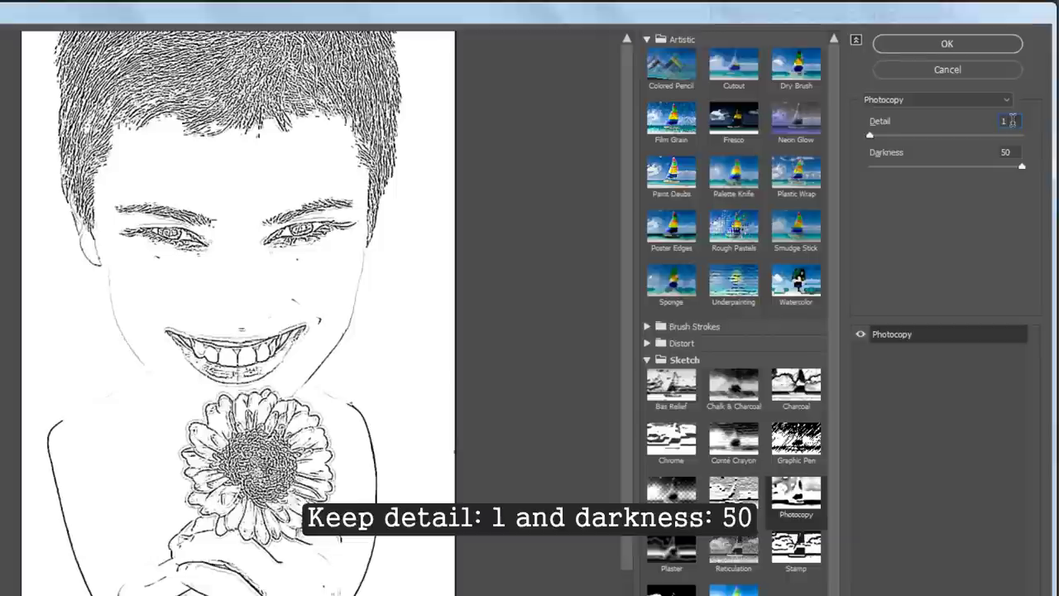
pyautogui.write('1')
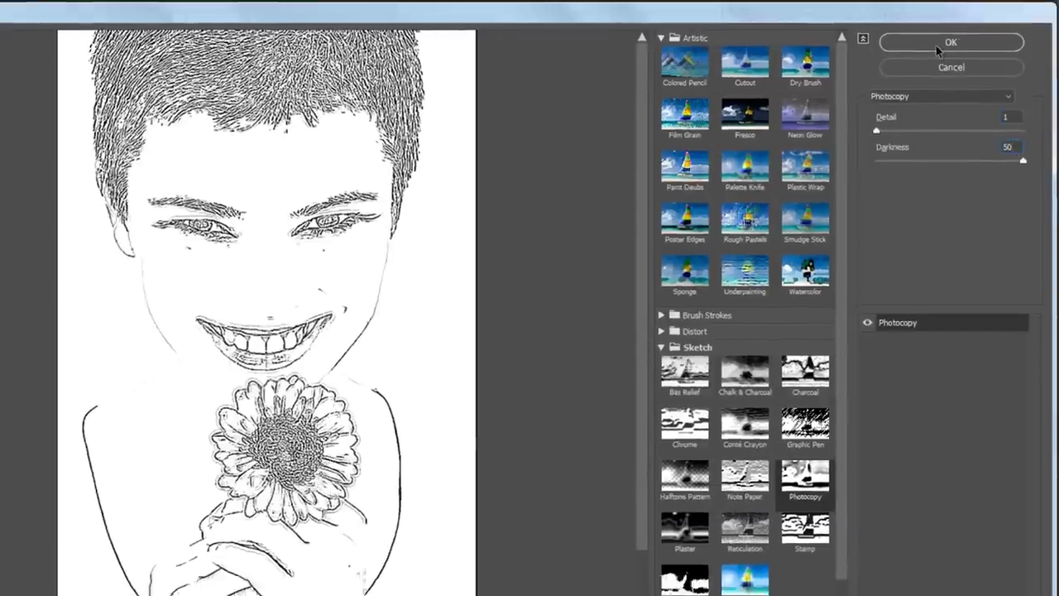
pyautogui.click(936, 45)
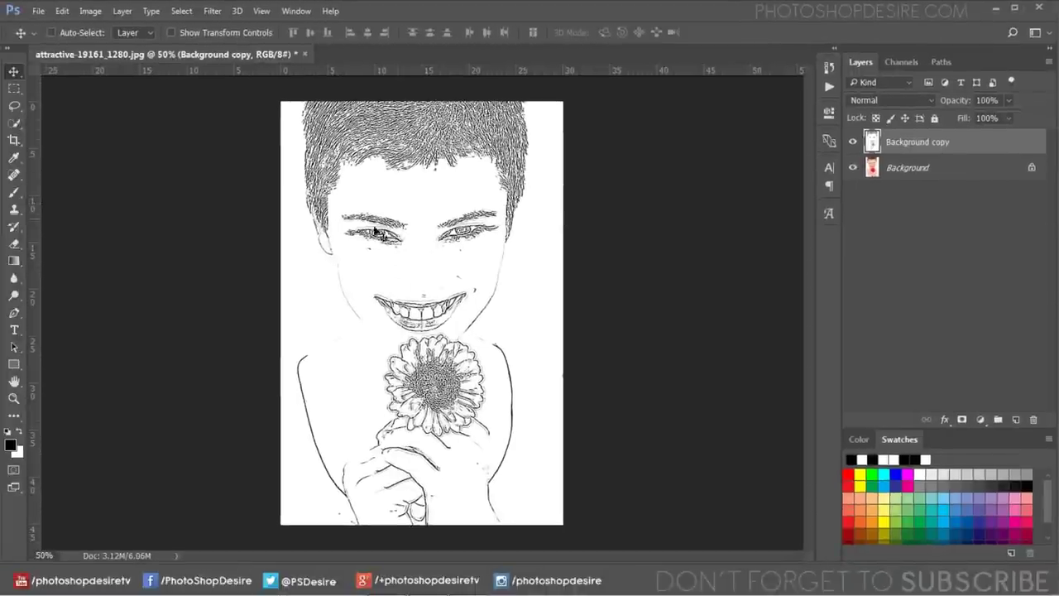
pyautogui.scroll(1, 428, 211)
pyautogui.scroll(1, 409, 201)
pyautogui.scroll(-1, 411, 232)
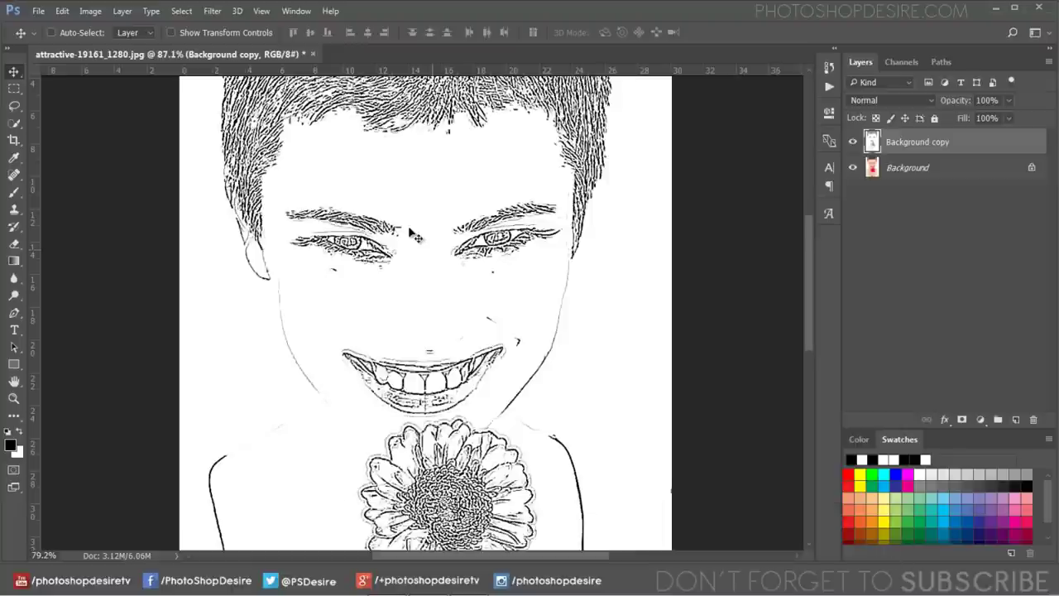
pyautogui.scroll(-2, 412, 233)
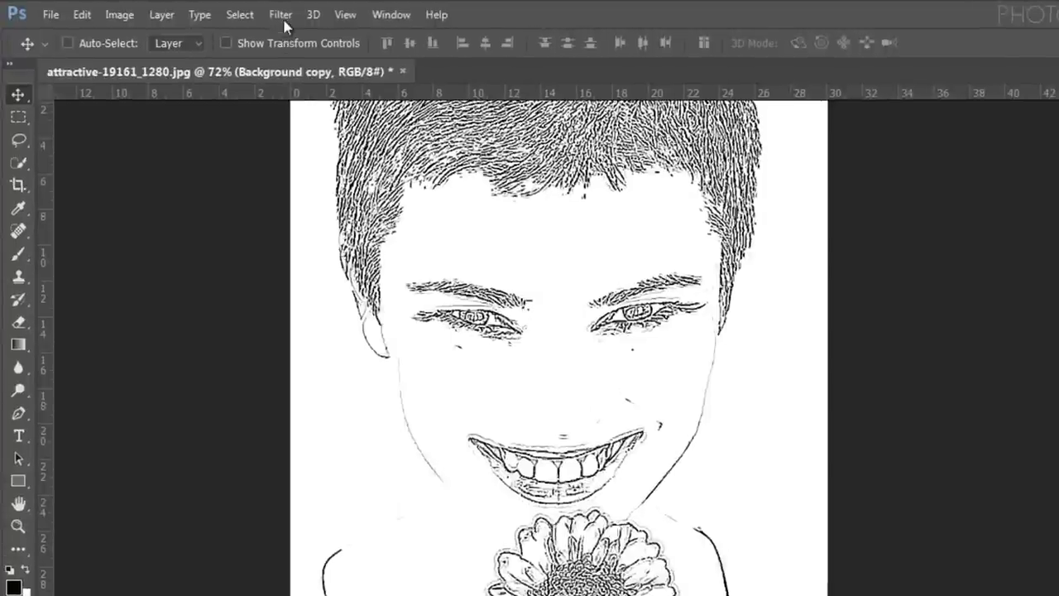
# Step: Apply the Stylize Diffuse filter in Anisotropic mode to the sketch
pyautogui.click(211, 11)
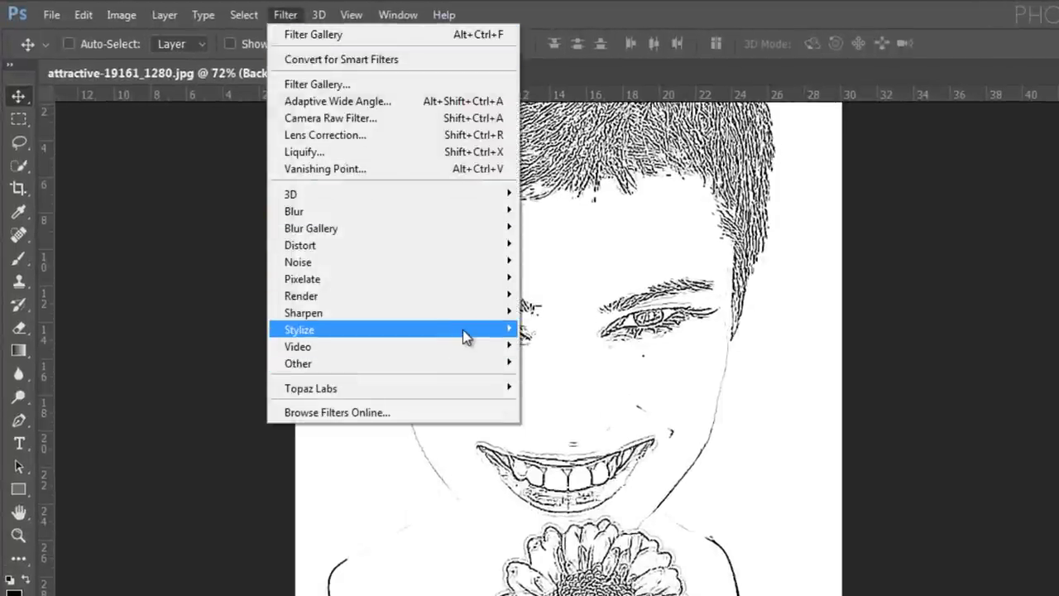
pyautogui.moveTo(389, 330)
pyautogui.click(595, 330)
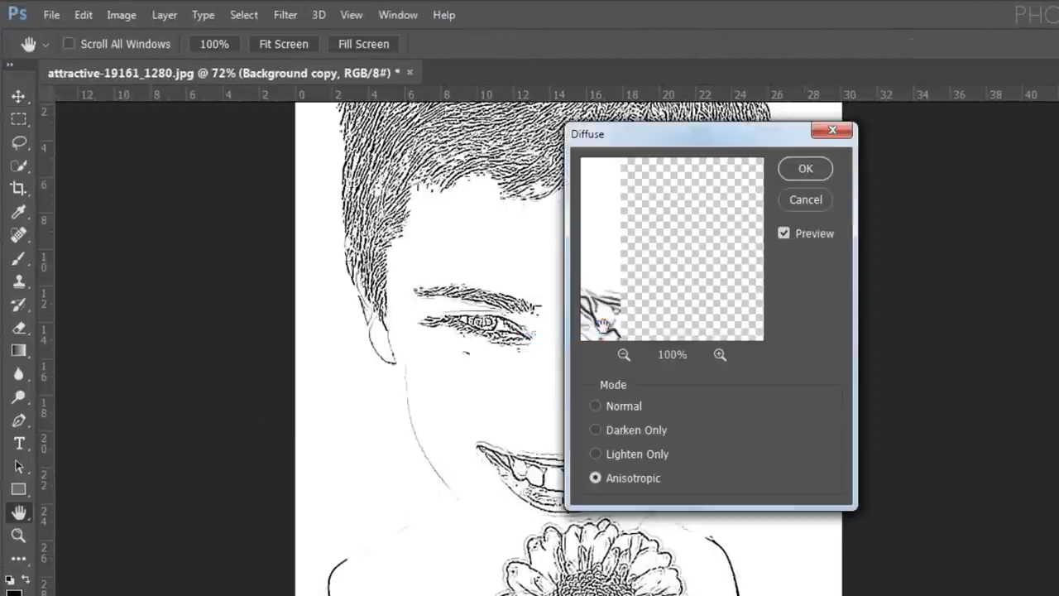
pyautogui.click(624, 355)
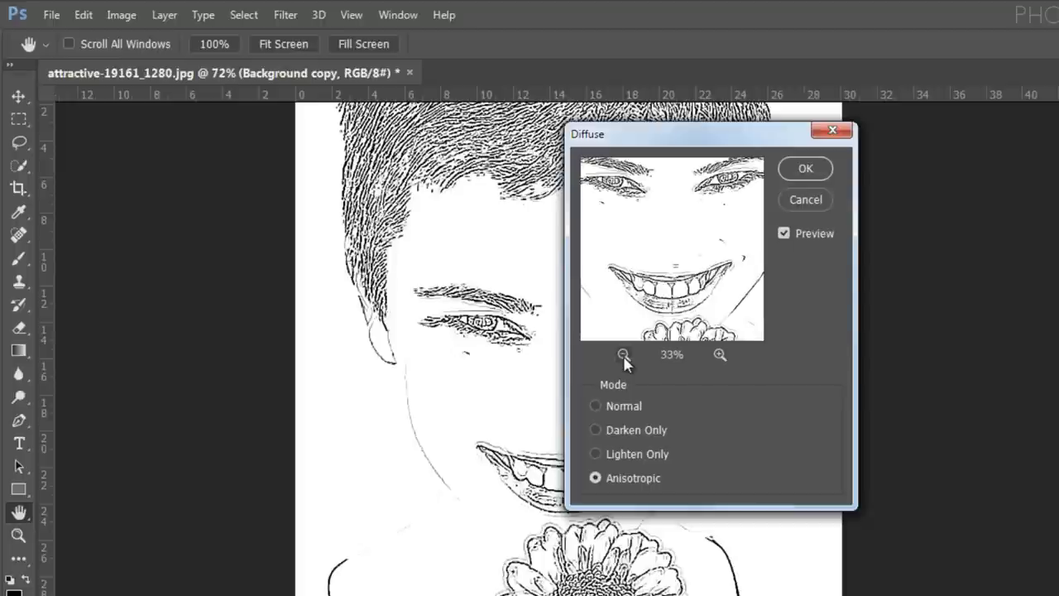
pyautogui.click(627, 407)
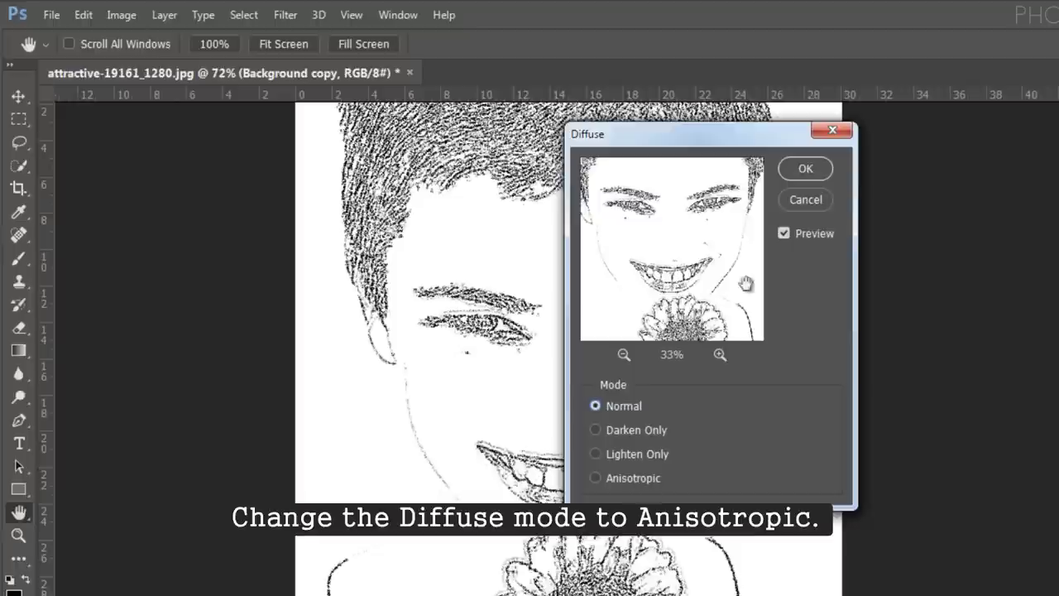
pyautogui.moveTo(716, 134)
pyautogui.mouseDown()
pyautogui.moveTo(778, 183)
pyautogui.moveTo(899, 225)
pyautogui.mouseUp()
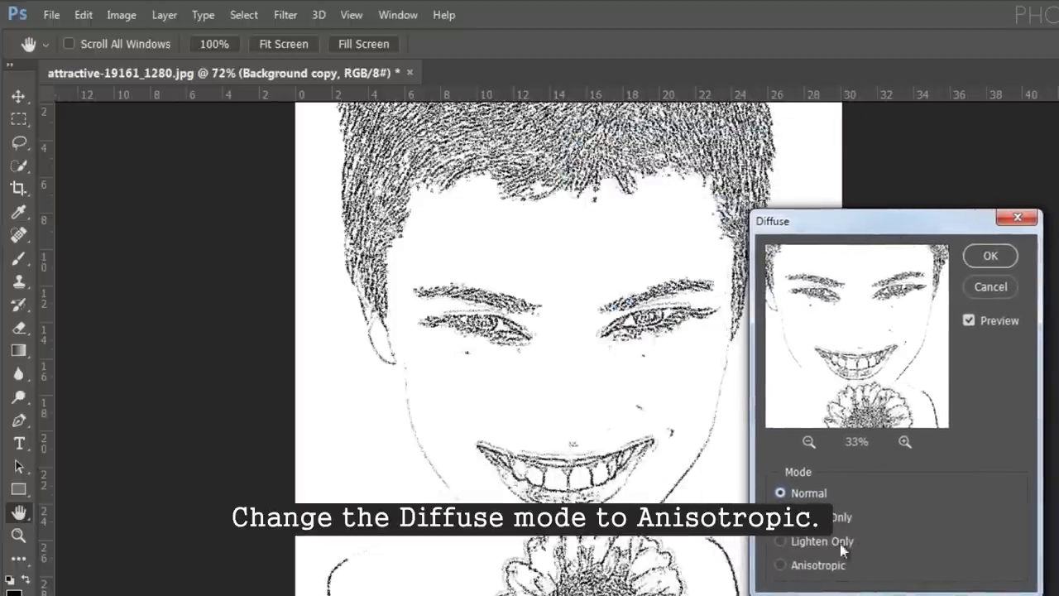
pyautogui.click(841, 566)
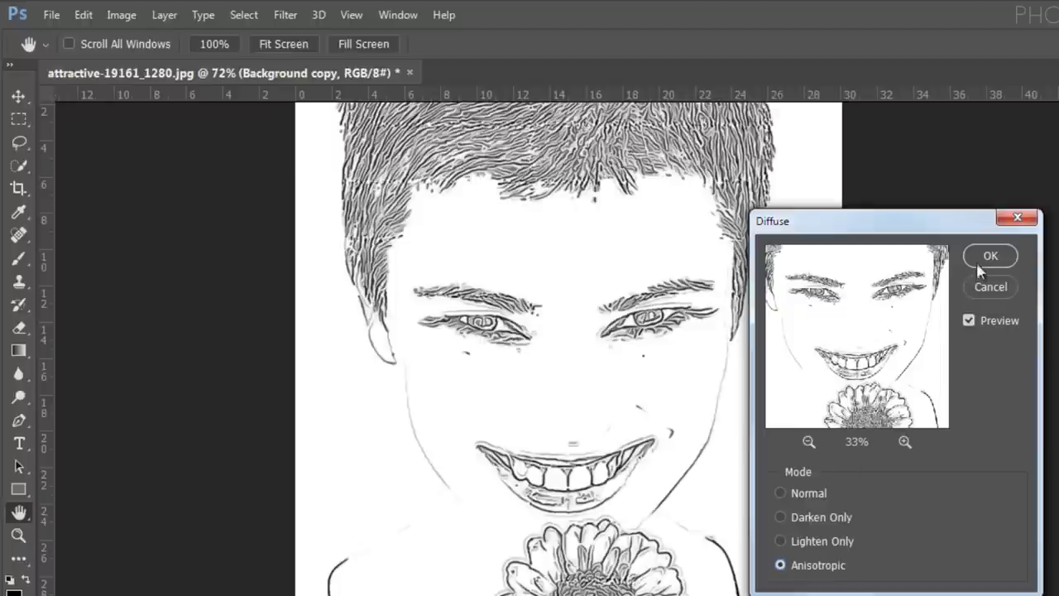
pyautogui.click(977, 256)
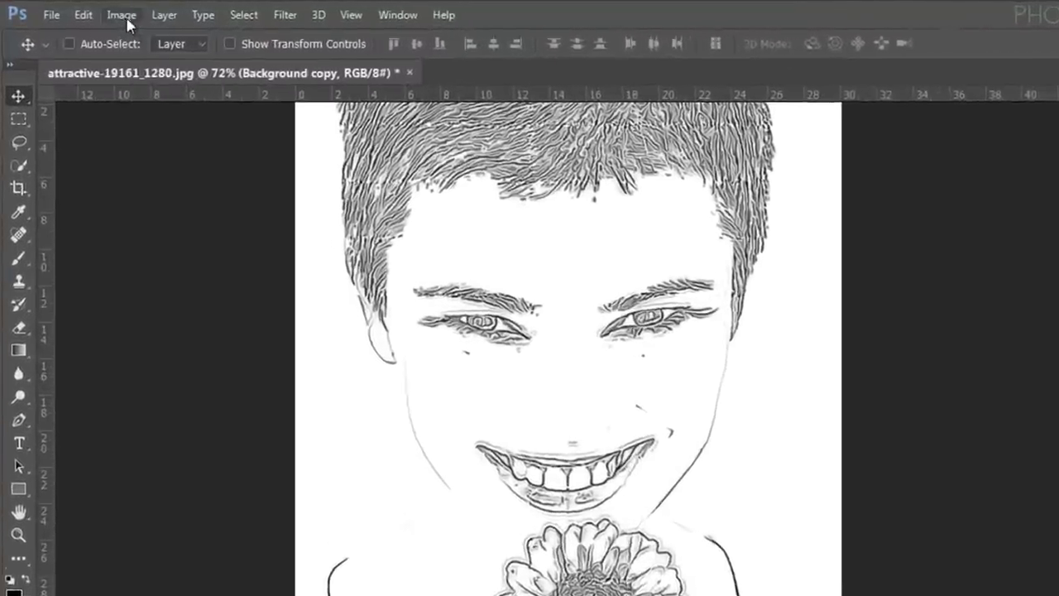
# Step: Apply a Threshold adjustment at level 128 for pure black-and-white lines
pyautogui.click(129, 18)
pyautogui.moveTo(157, 63)
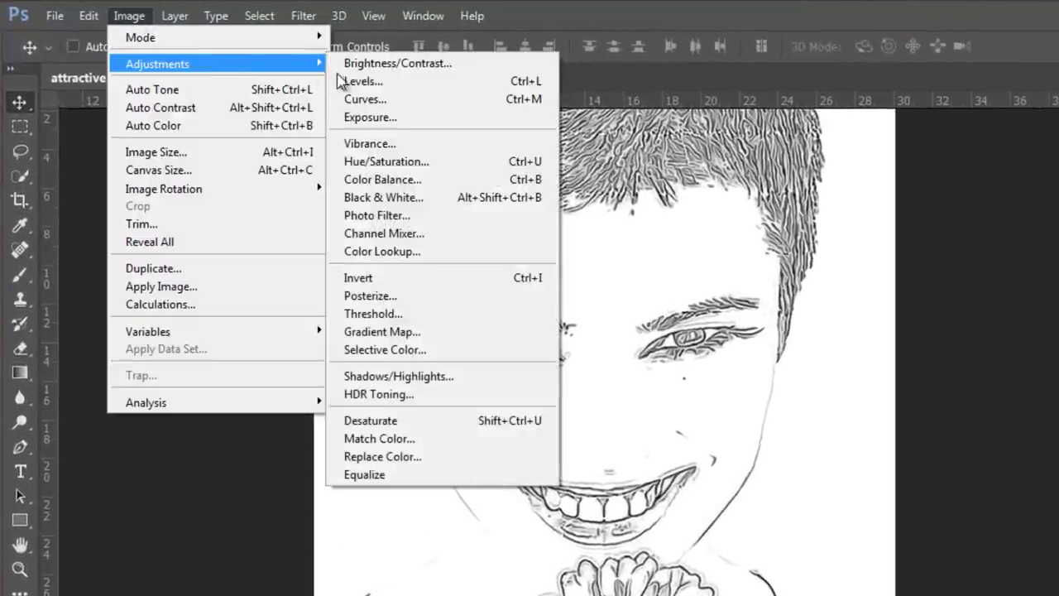
pyautogui.click(482, 322)
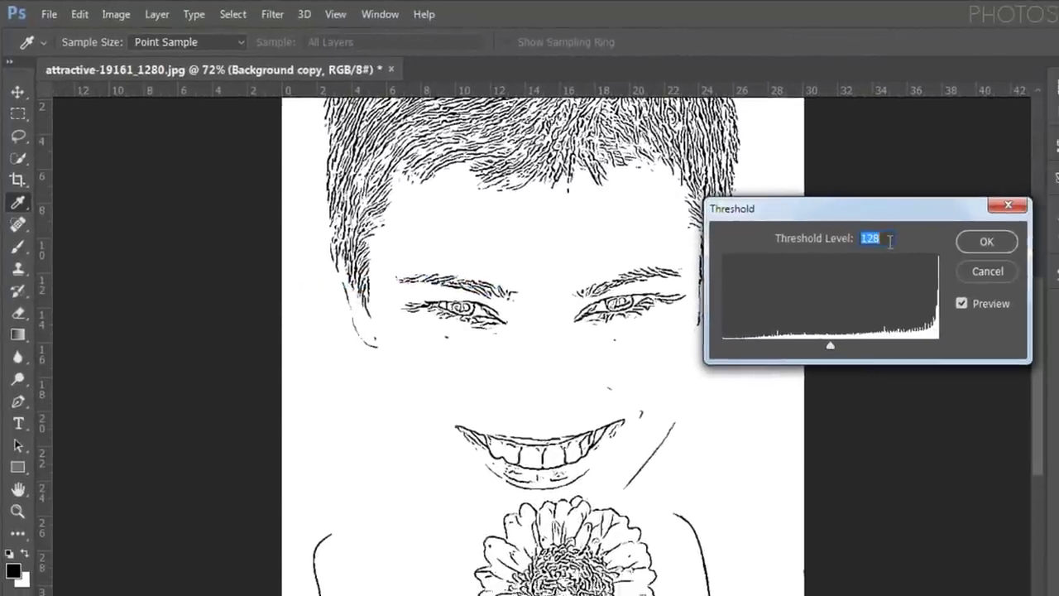
pyautogui.click(890, 240)
pyautogui.click(985, 242)
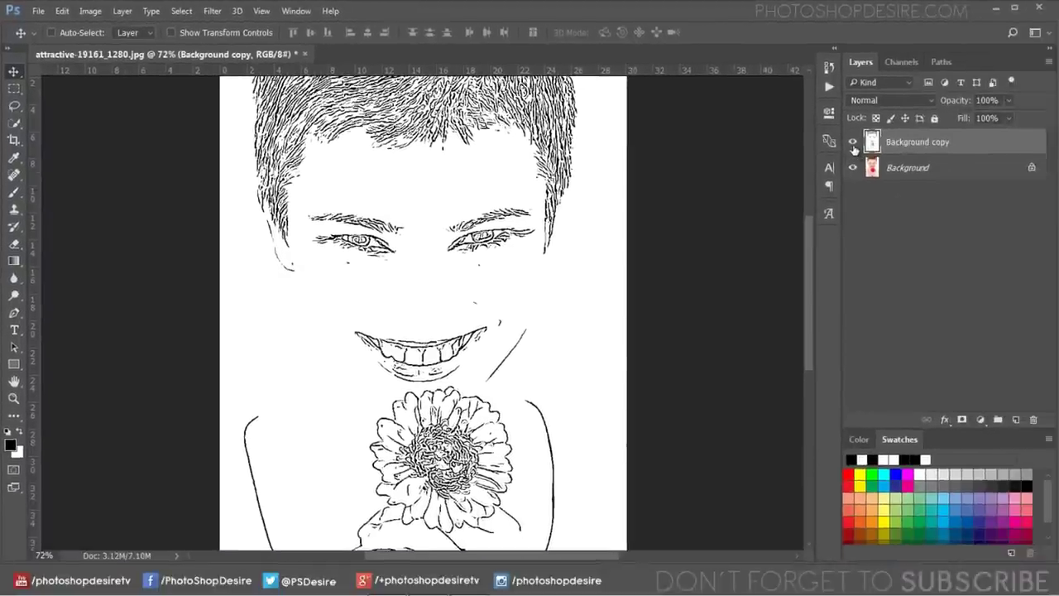
# Step: Toggle the line-art layer on and off to compare it with the photo
pyautogui.click(853, 144)
pyautogui.click(854, 143)
pyautogui.click(853, 142)
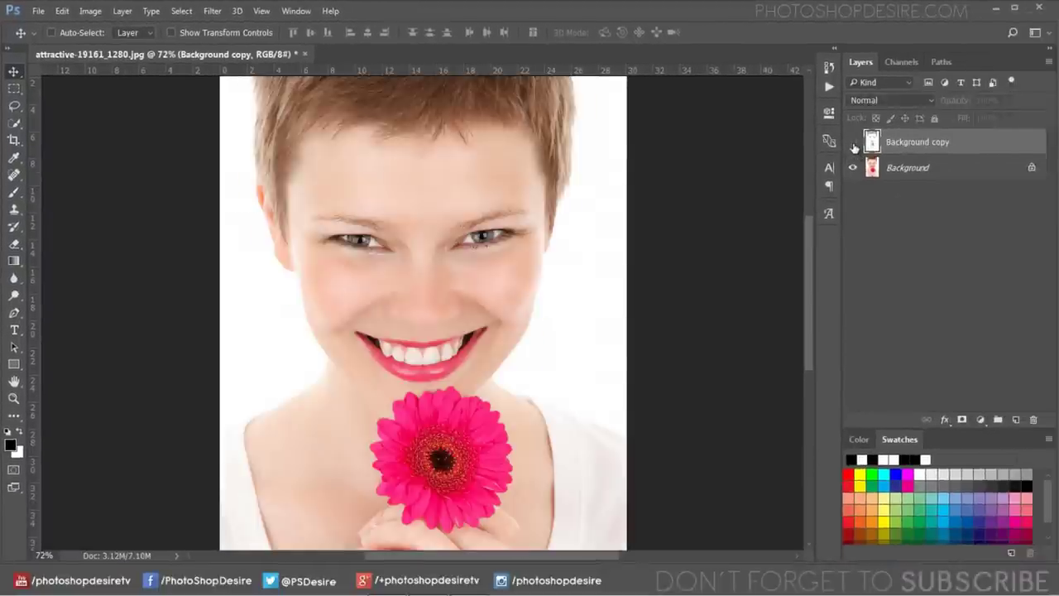
pyautogui.click(853, 143)
pyautogui.scroll(-1, 530, 210)
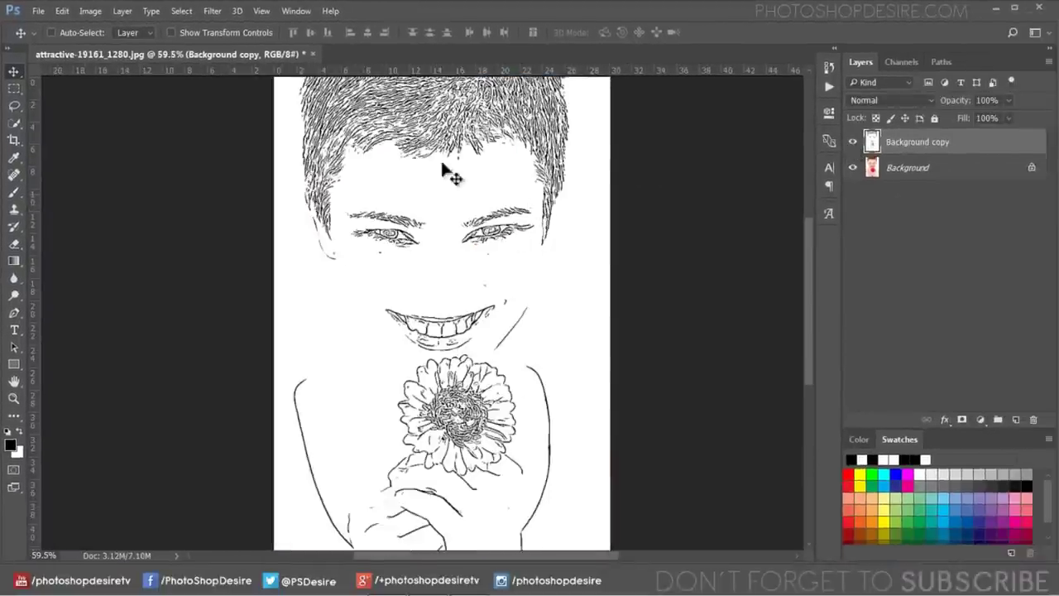
pyautogui.scroll(-1, 418, 211)
pyautogui.scroll(1, 418, 212)
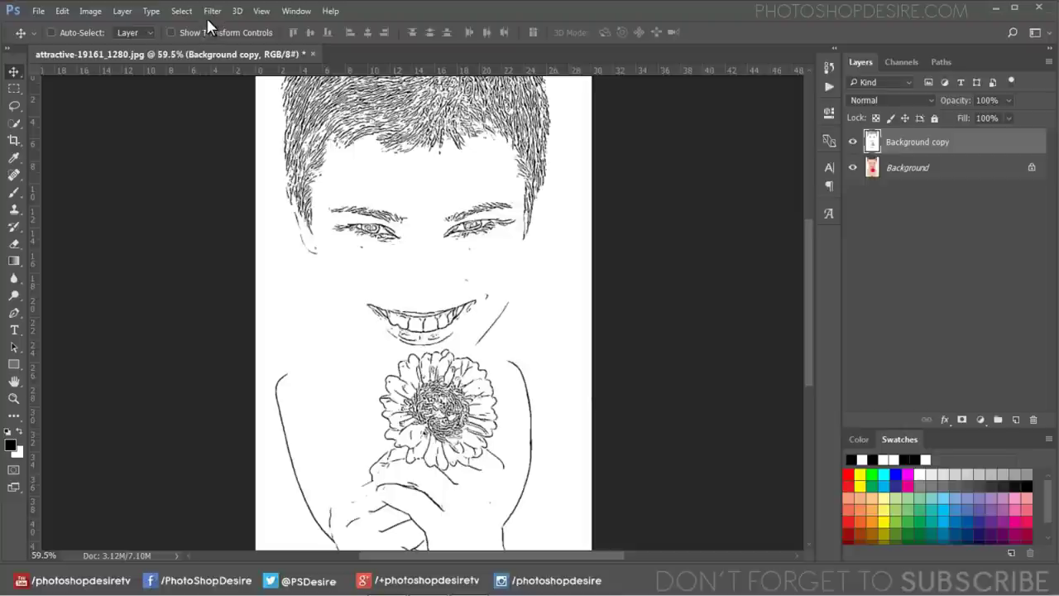
# Step: Select the white areas with Color Range at Fuzziness 40, then invert to isolate the black lines
pyautogui.click(184, 11)
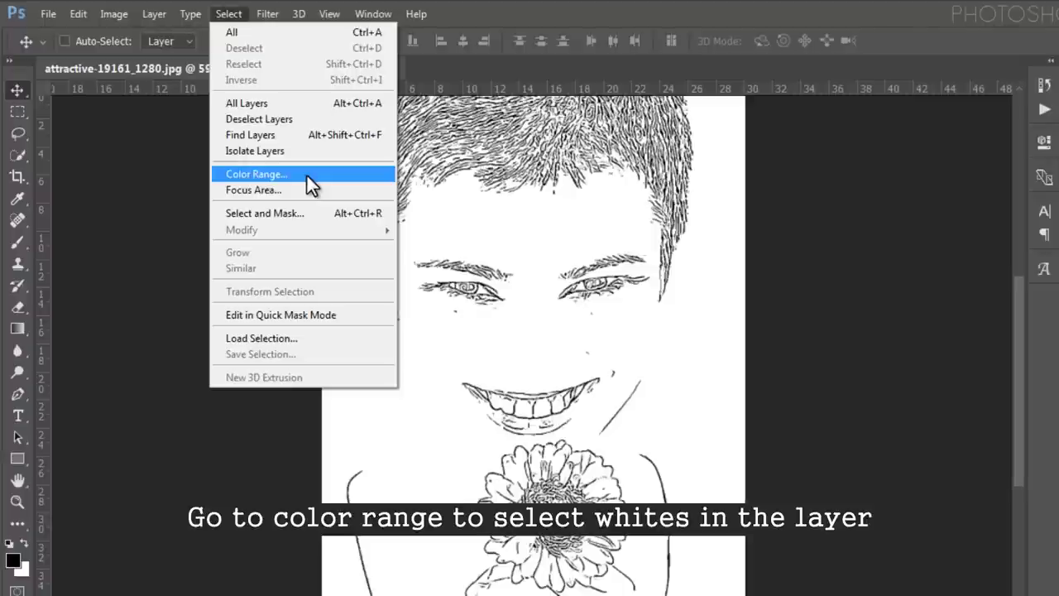
pyautogui.click(308, 184)
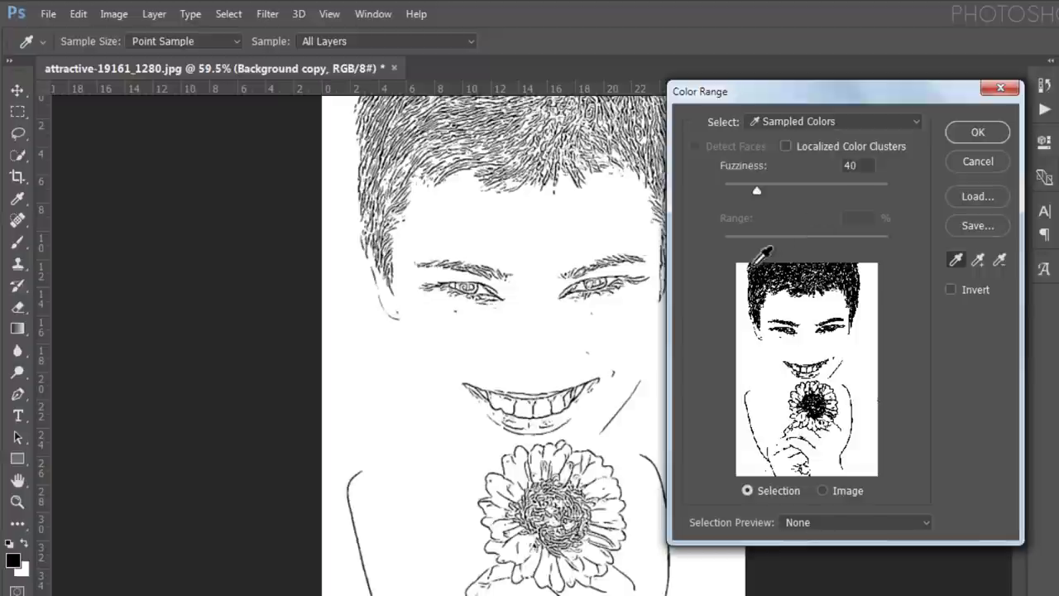
pyautogui.click(758, 279)
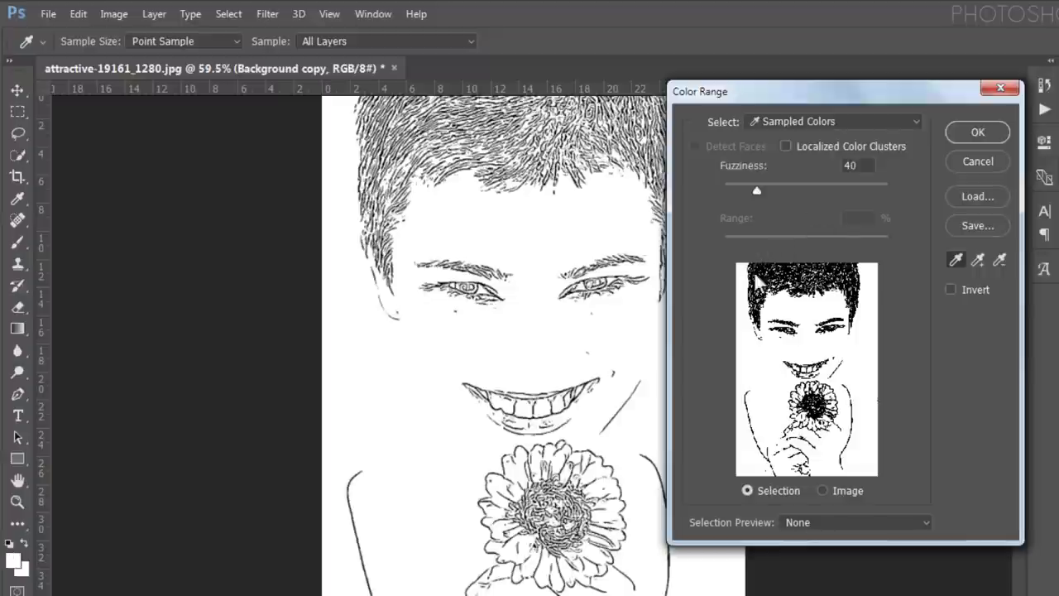
pyautogui.click(977, 132)
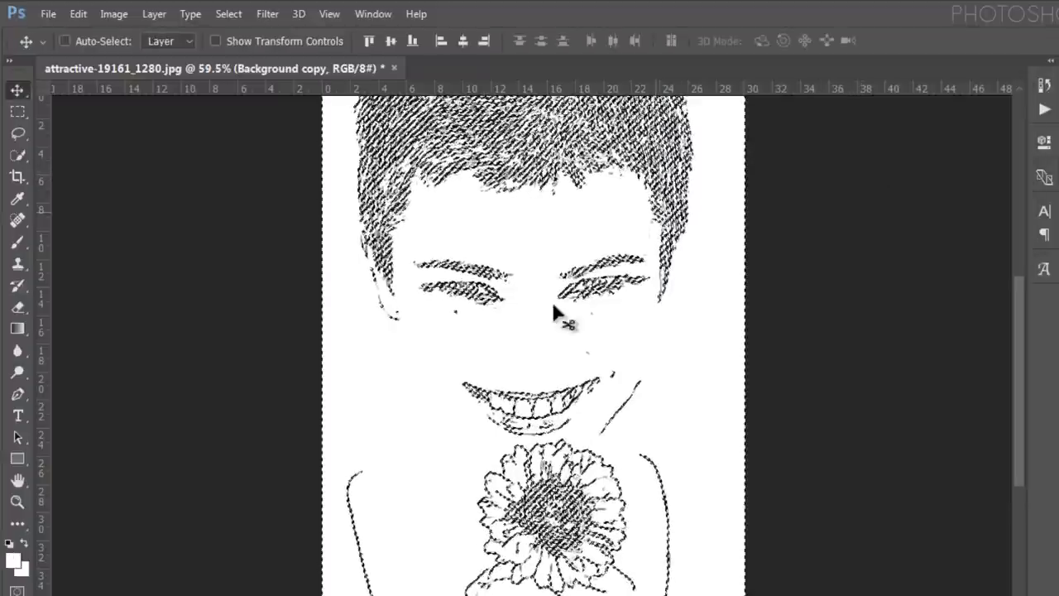
pyautogui.click(228, 14)
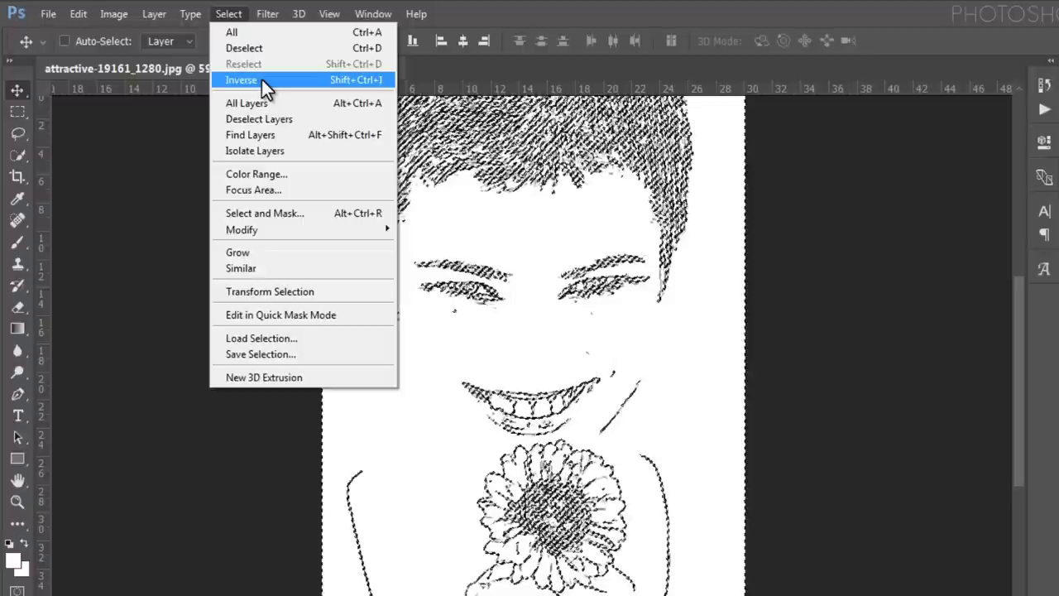
pyautogui.click(262, 79)
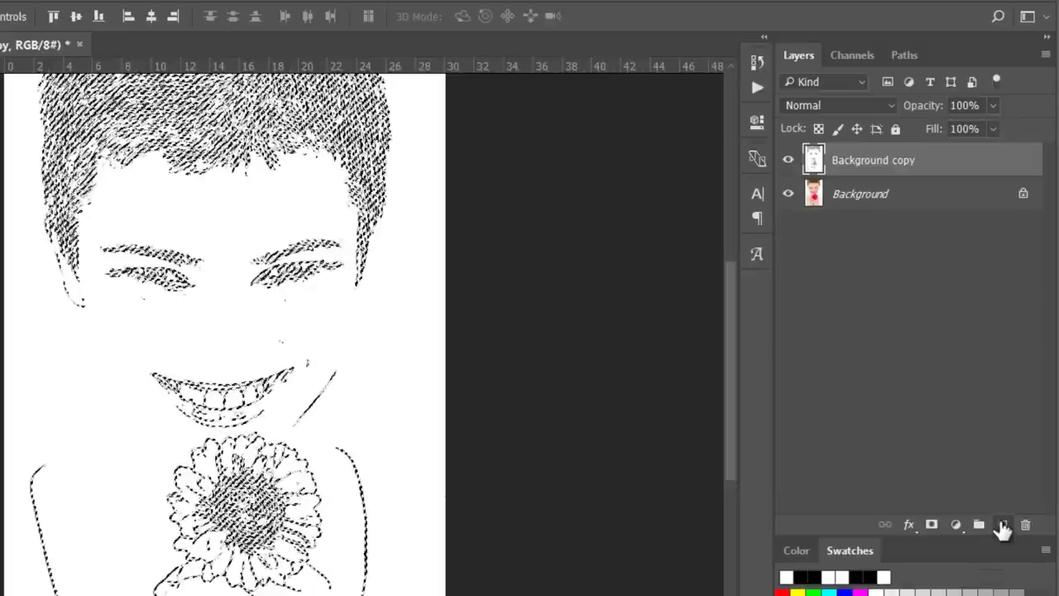
# Step: Add a new empty layer above the sketch and switch to the Paths panel
pyautogui.click(1002, 525)
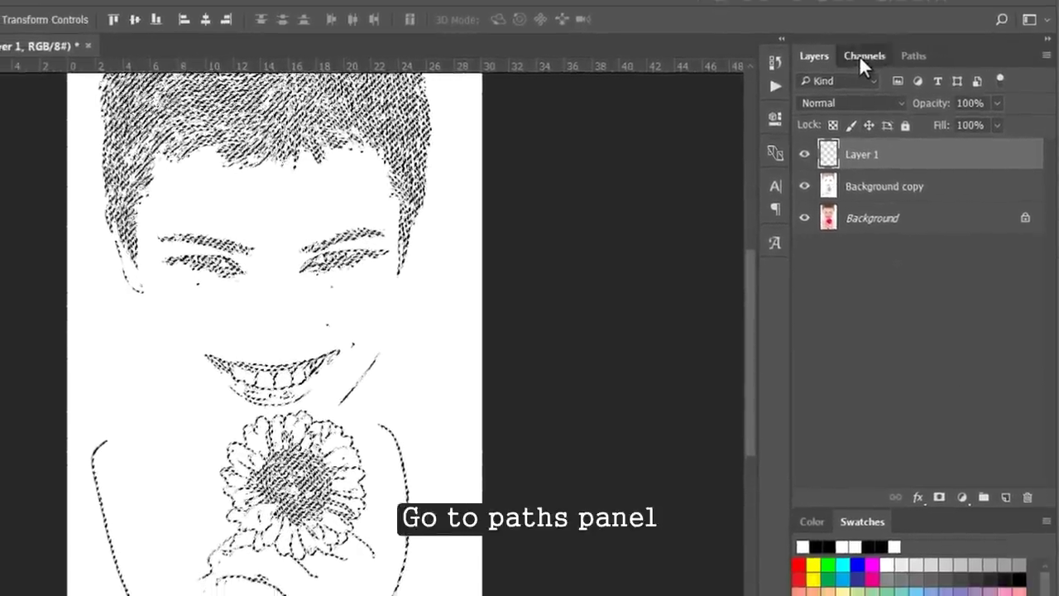
pyautogui.click(860, 54)
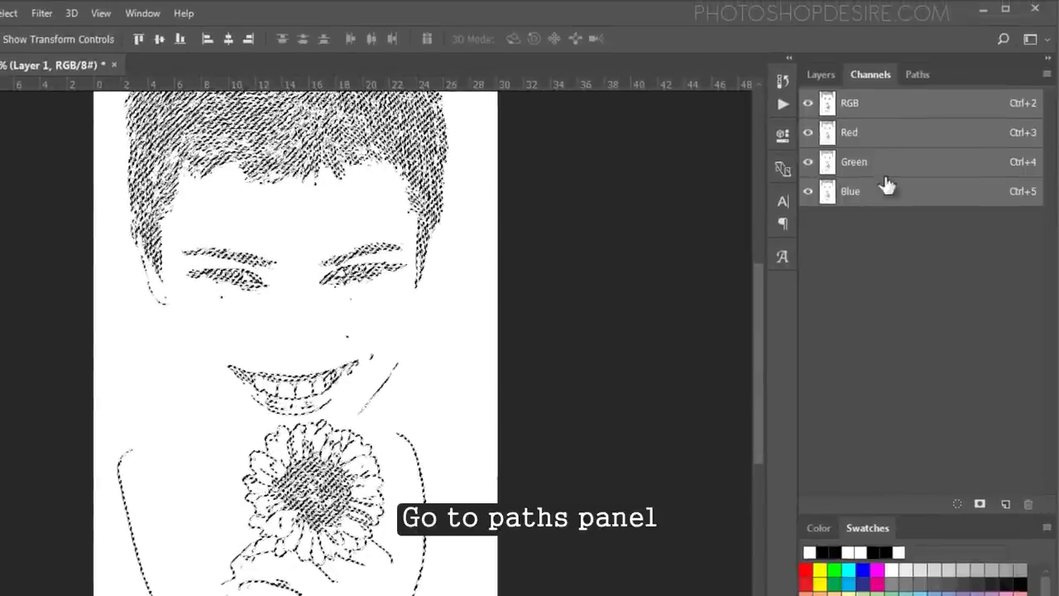
pyautogui.click(914, 74)
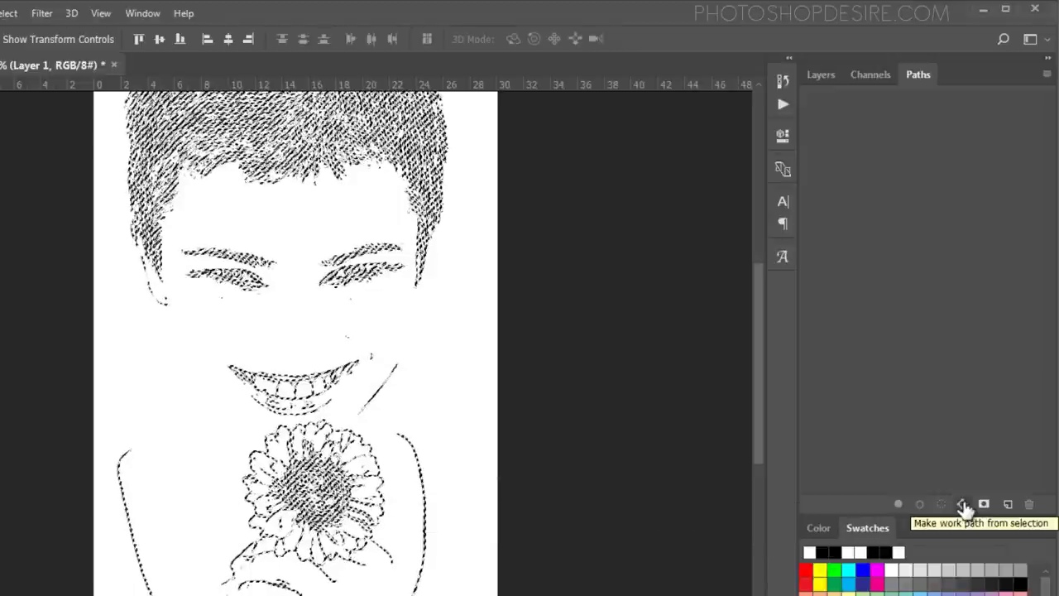
# Step: Convert the line selection into a Work Path and bring up its Fill Path settings
pyautogui.click(964, 507)
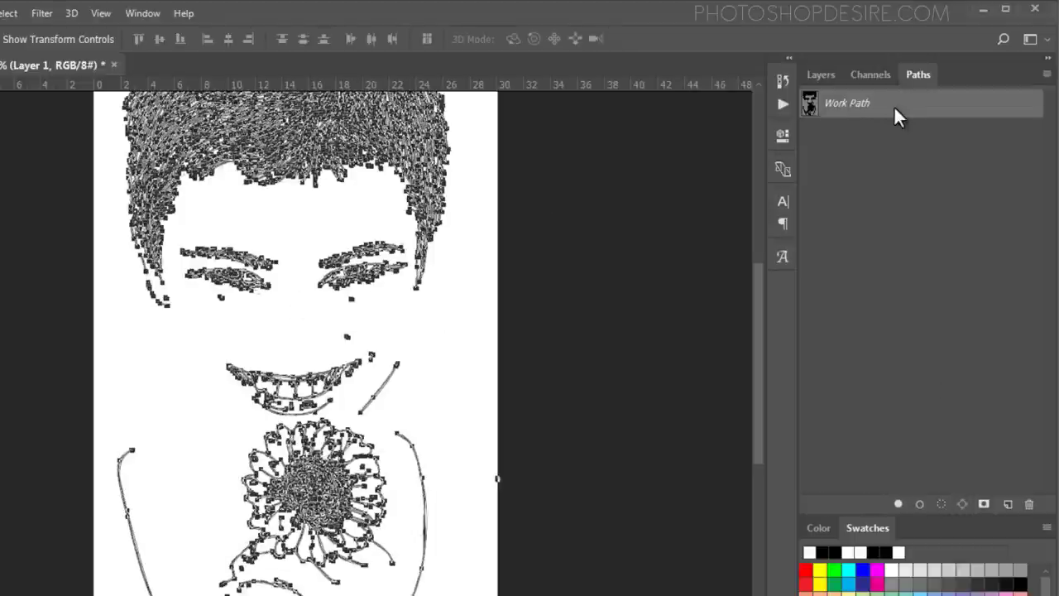
pyautogui.rightClick(895, 107)
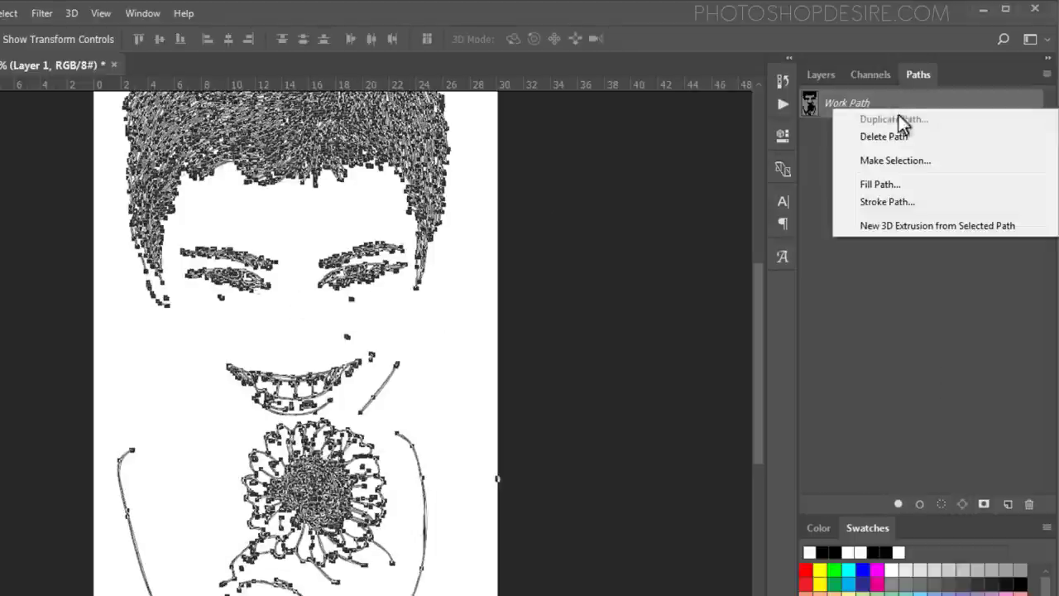
pyautogui.click(916, 184)
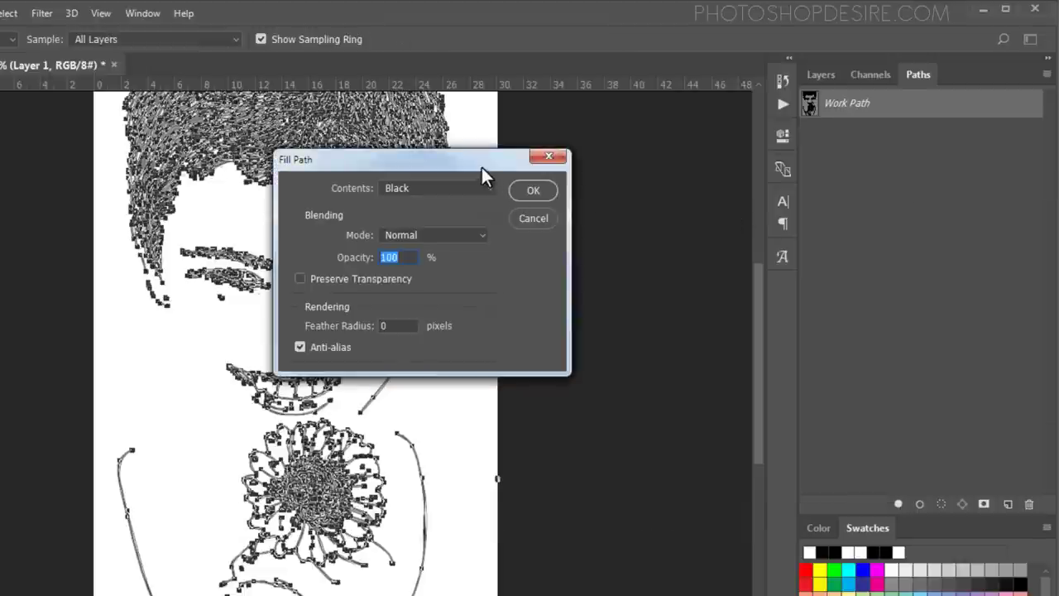
# Step: Fill the Work Path with Black at 100% opacity, then deselect the path outline
pyautogui.moveTo(482, 176); pyautogui.dragTo(676, 240)
pyautogui.click(658, 252)
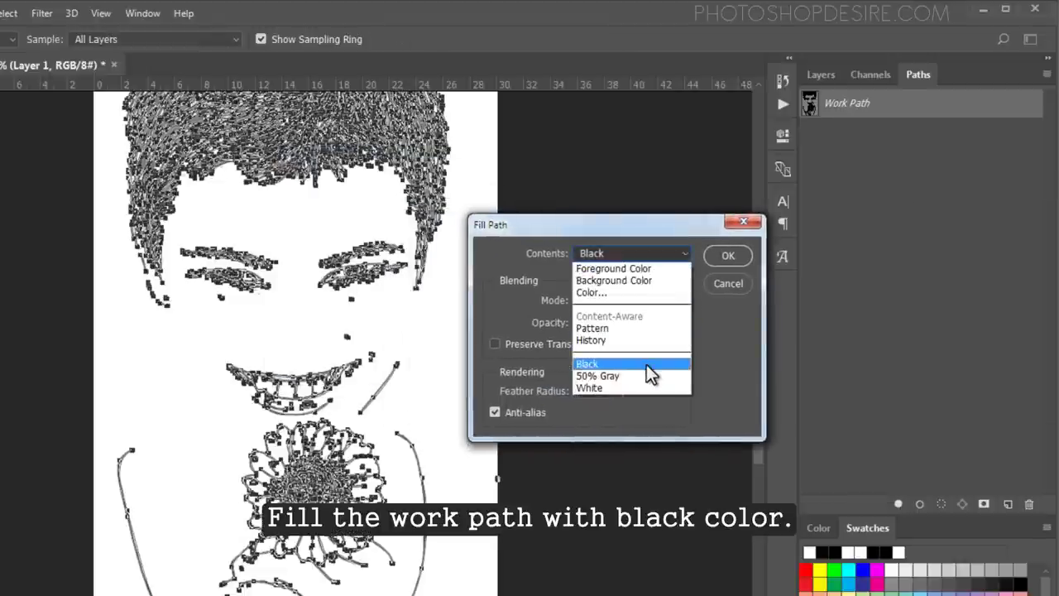
pyautogui.click(646, 364)
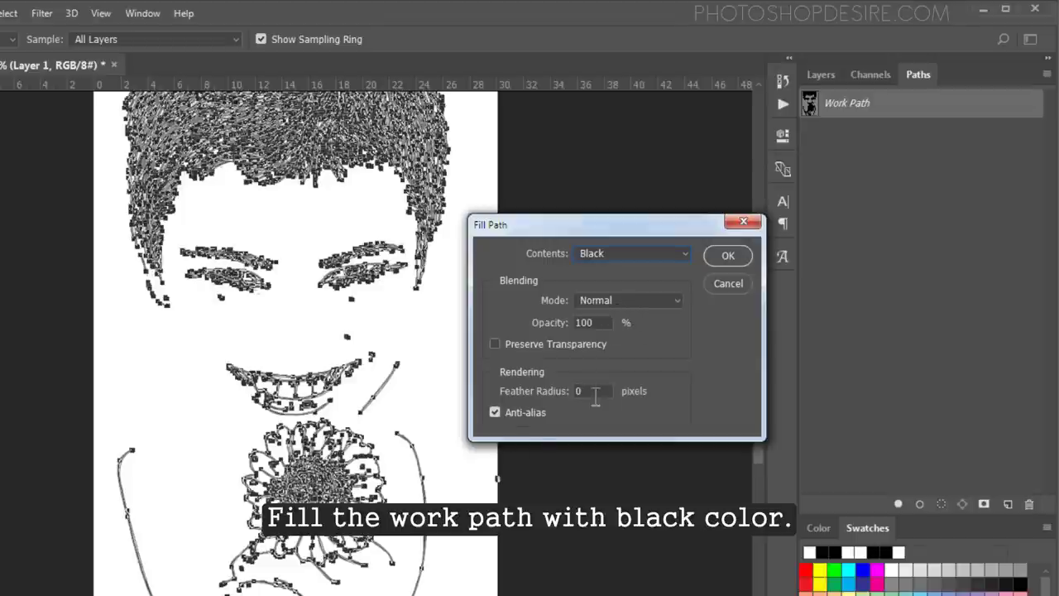
pyautogui.click(712, 257)
pyautogui.press('v')
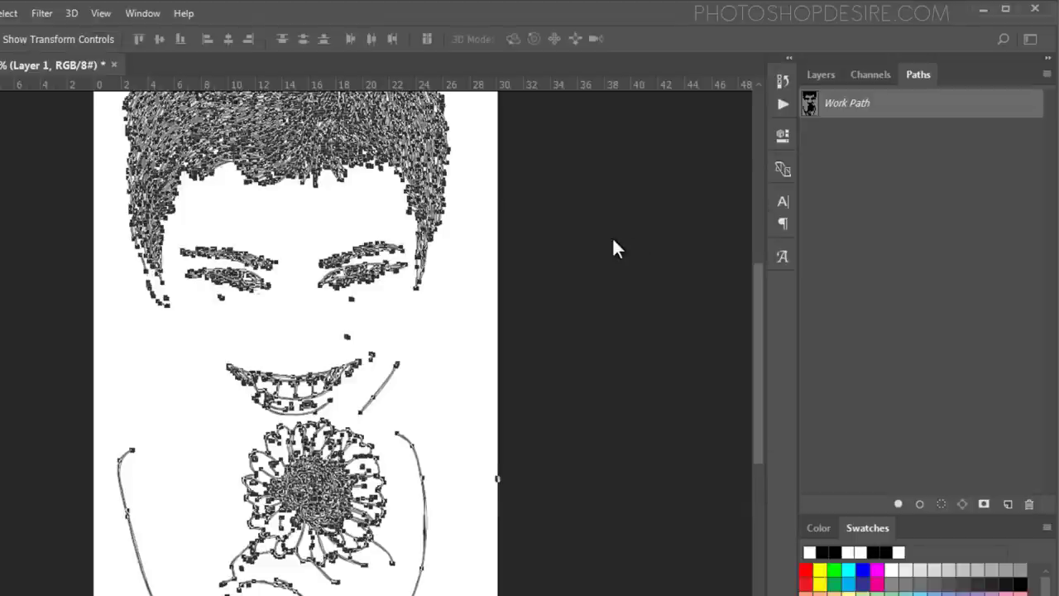
pyautogui.click(848, 162)
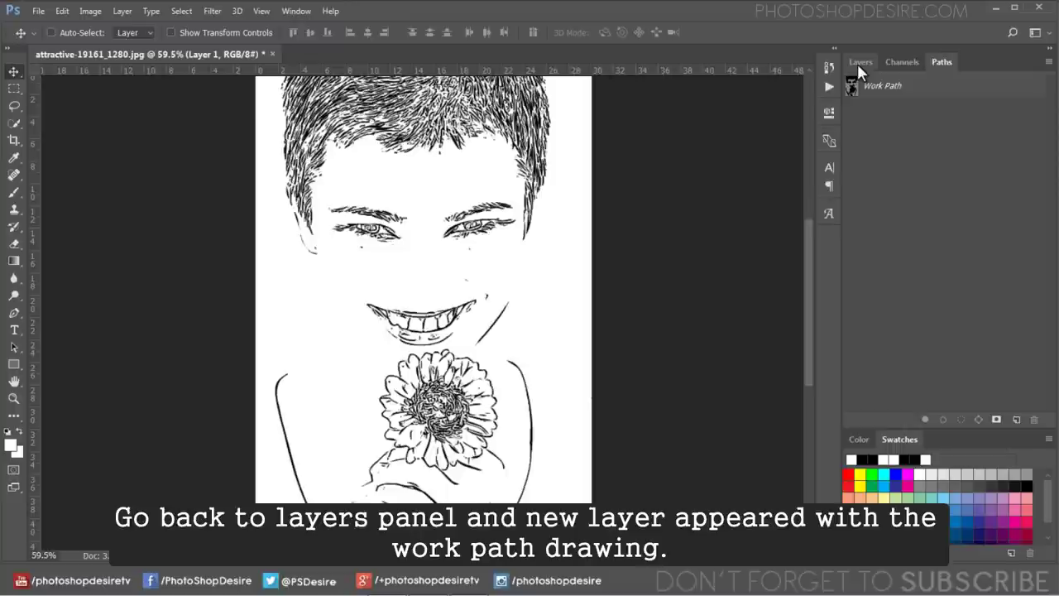
# Step: Hide the Background copy and Background layers so only Layer 1's black lines show
pyautogui.click(858, 61)
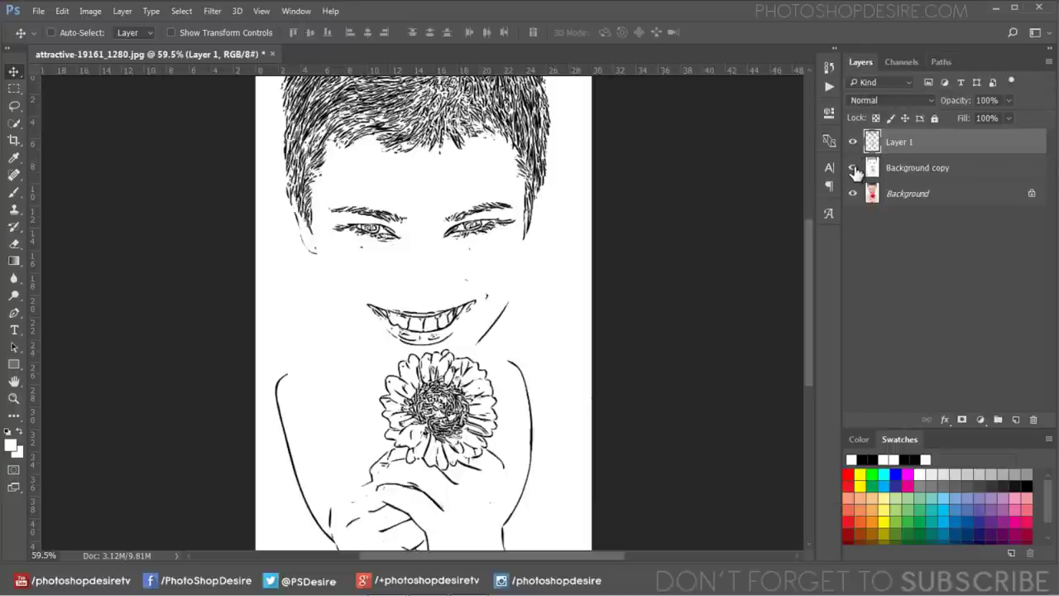
pyautogui.click(853, 168)
pyautogui.click(854, 193)
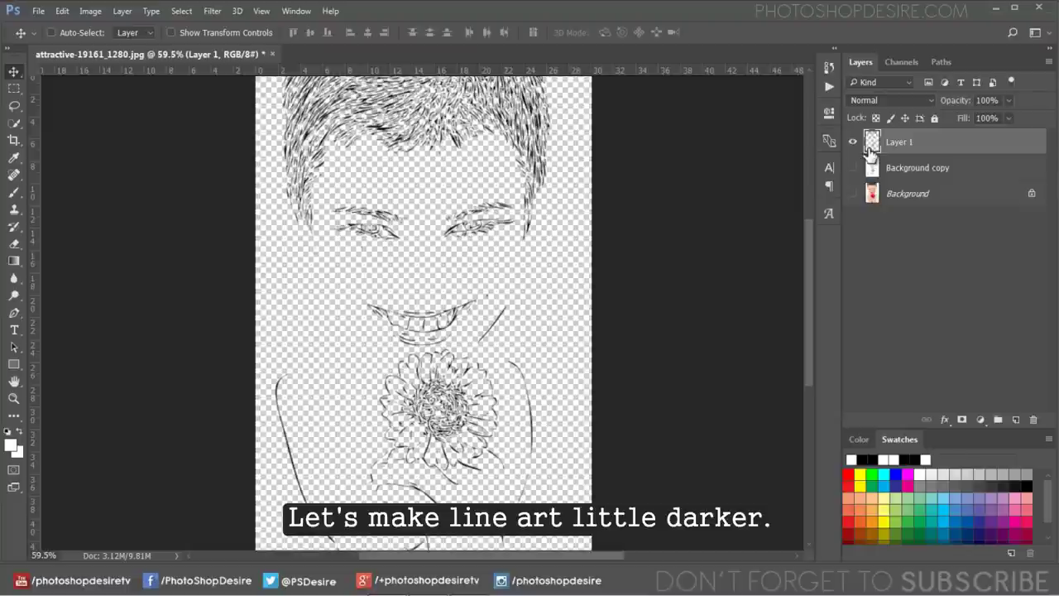
pyautogui.press('ctrl')
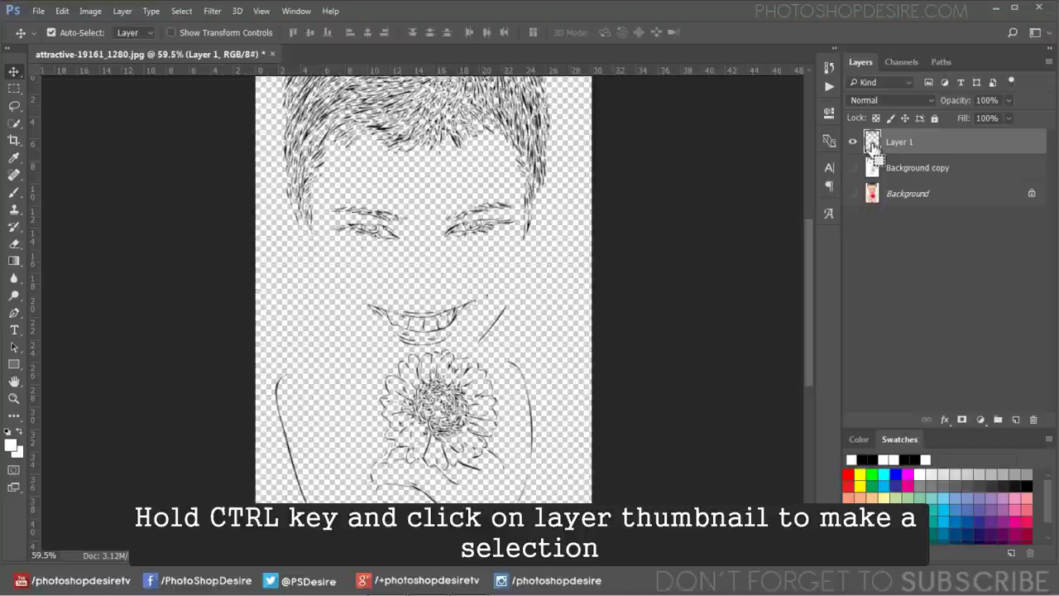
# Step: Load Layer 1's line pixels as a selection and bring up Edit > Fill
pyautogui.keyDown('ctrl'); pyautogui.click(873, 145); pyautogui.keyUp('ctrl')
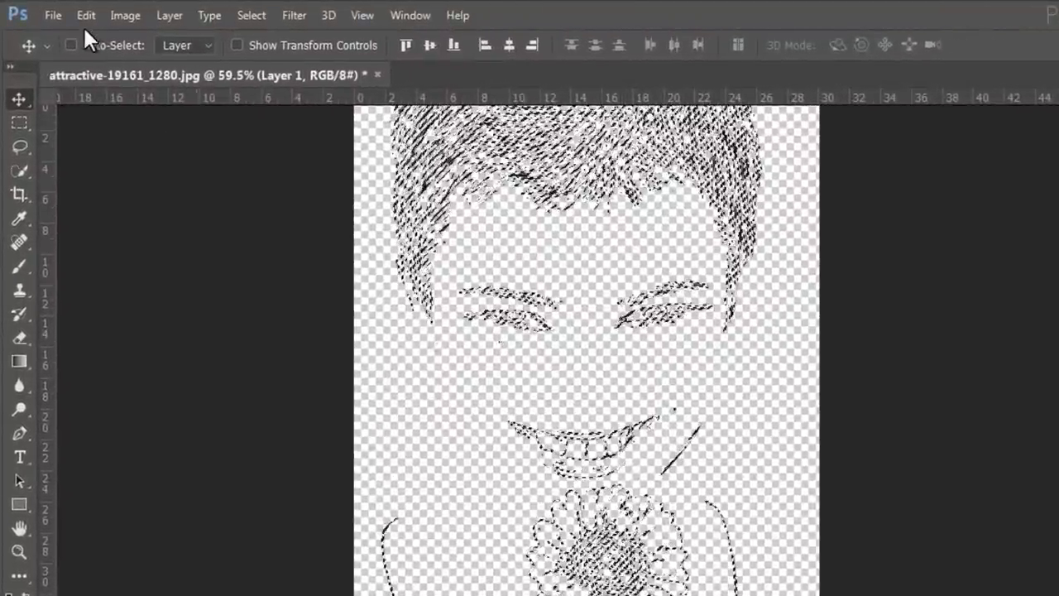
pyautogui.click(86, 15)
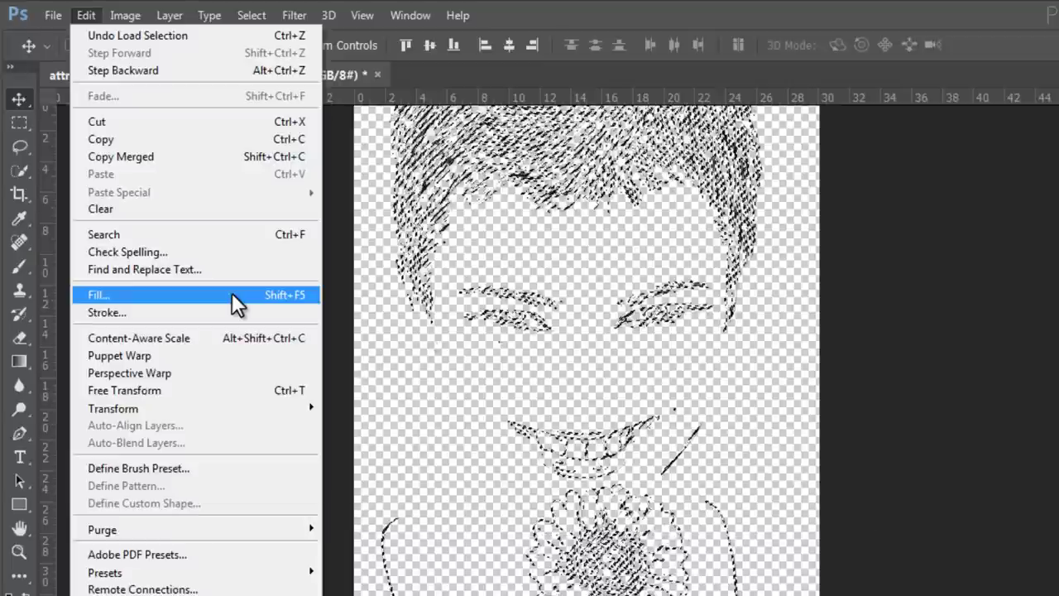
pyautogui.click(231, 295)
pyautogui.moveTo(739, 197); pyautogui.dragTo(919, 214)
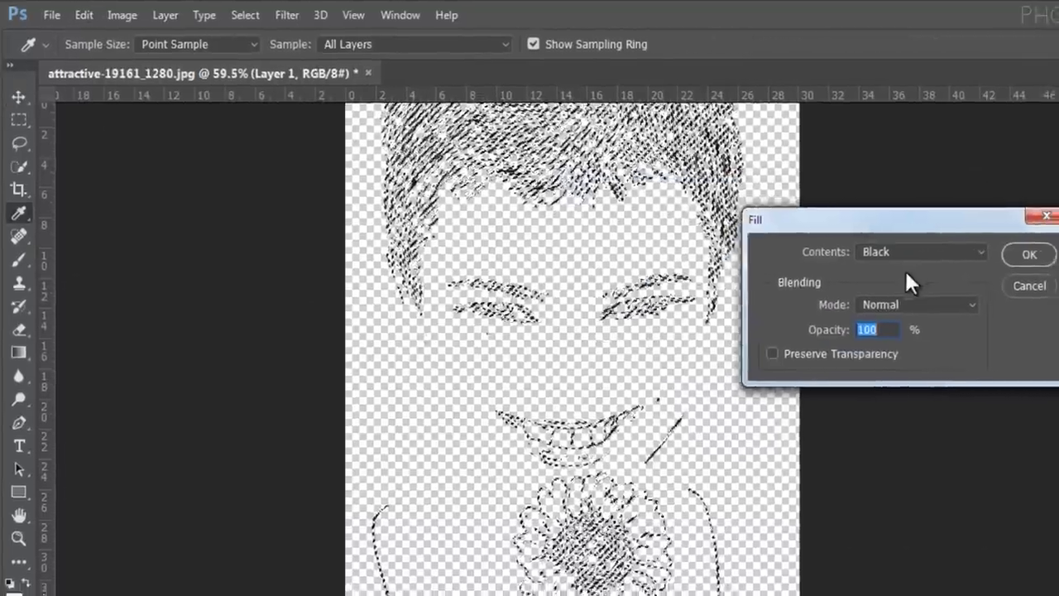
# Step: Fill the selected lines with Black, then deselect
pyautogui.click(866, 239)
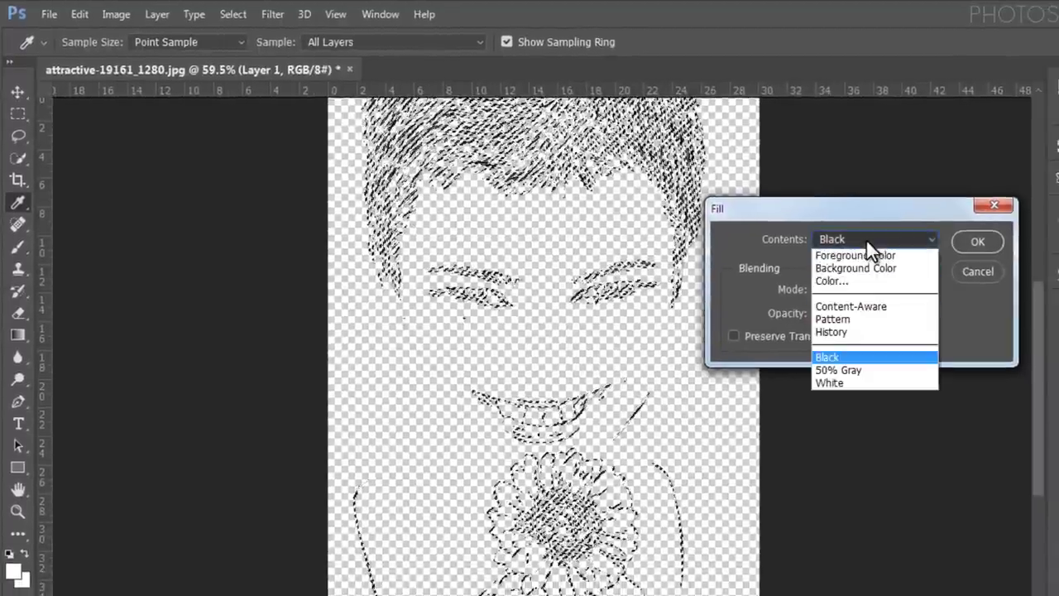
pyautogui.click(857, 358)
pyautogui.click(972, 244)
pyautogui.press('v')
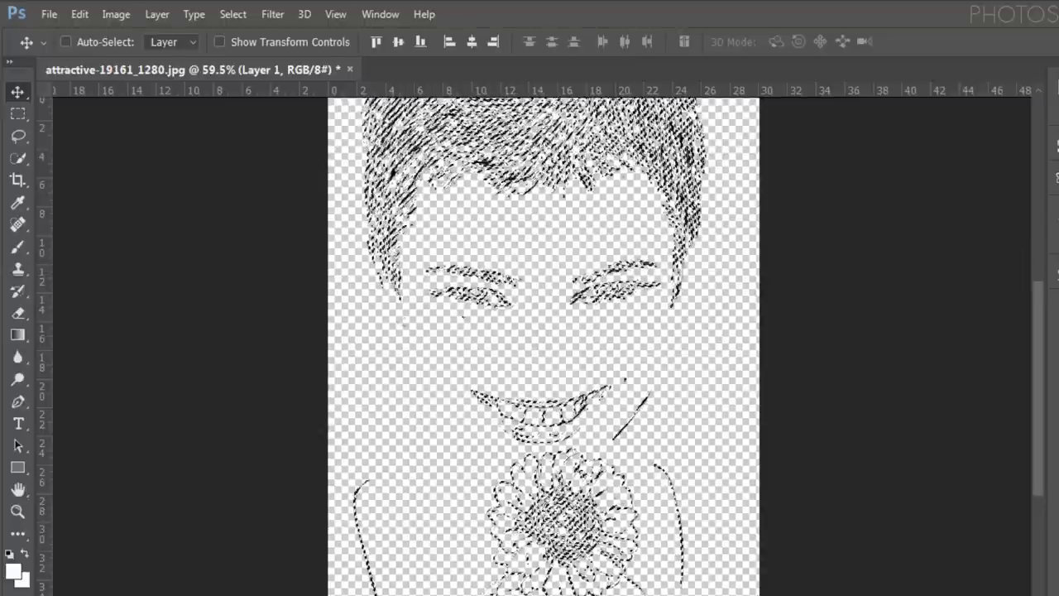
pyautogui.click(228, 14)
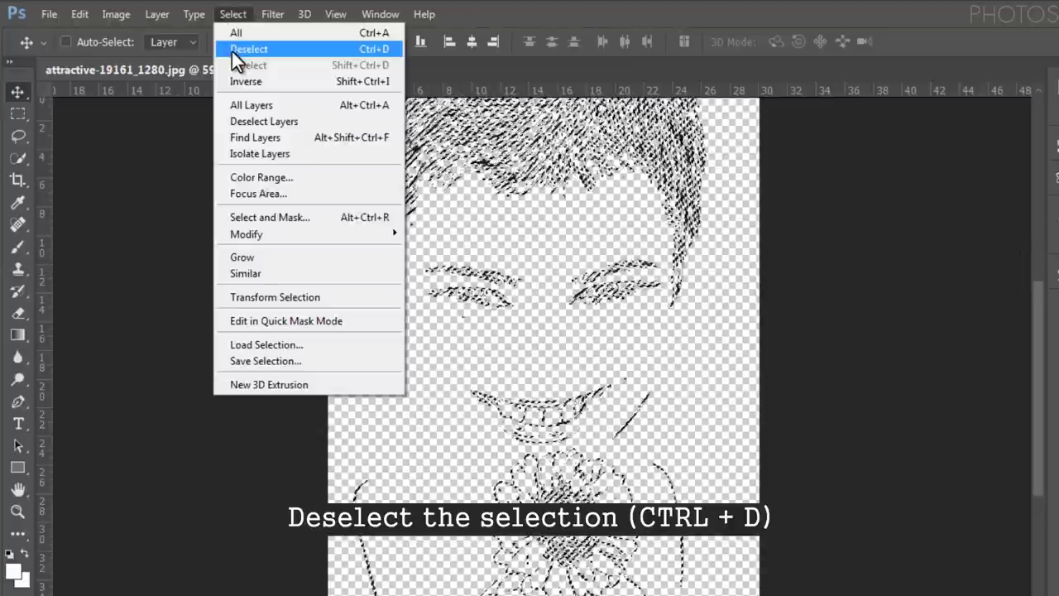
pyautogui.click(232, 50)
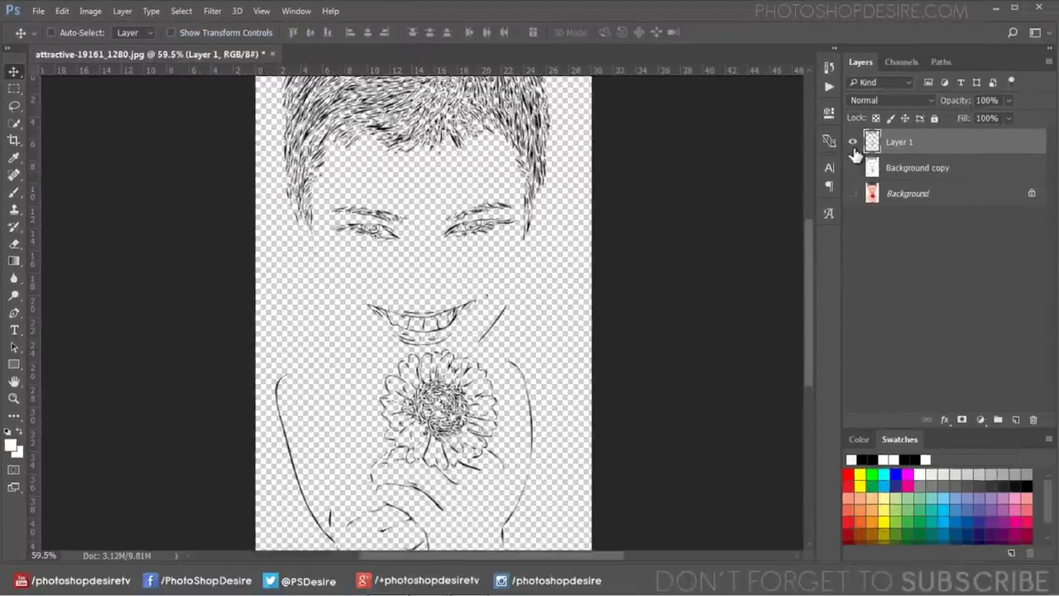
# Step: Compare the line art on and off, show Background copy again, and select the Background layer
pyautogui.click(855, 149)
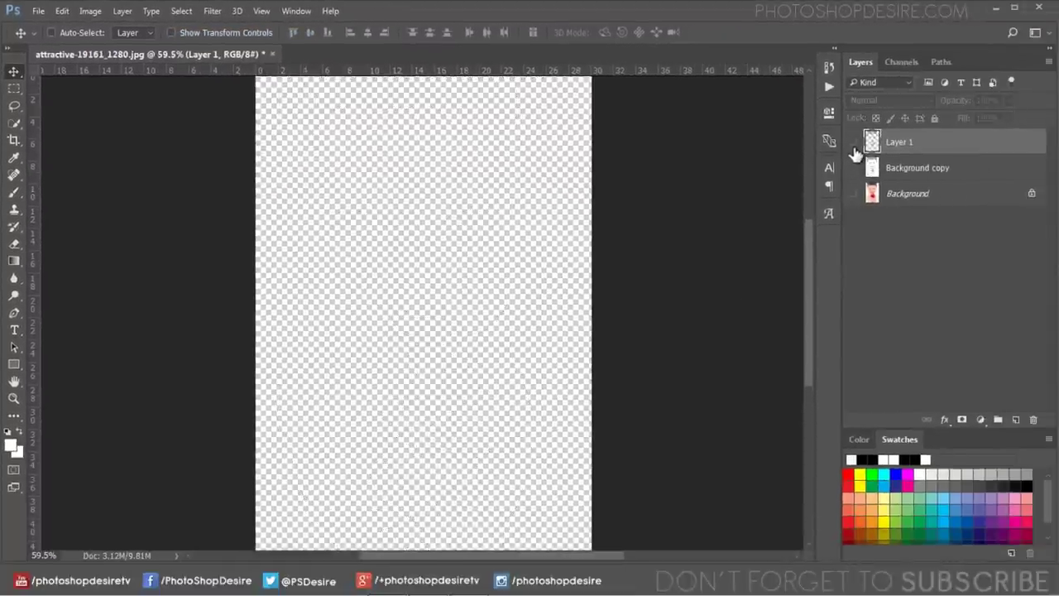
pyautogui.click(854, 150)
pyautogui.scroll(2, 458, 146)
pyautogui.scroll(3, 458, 146)
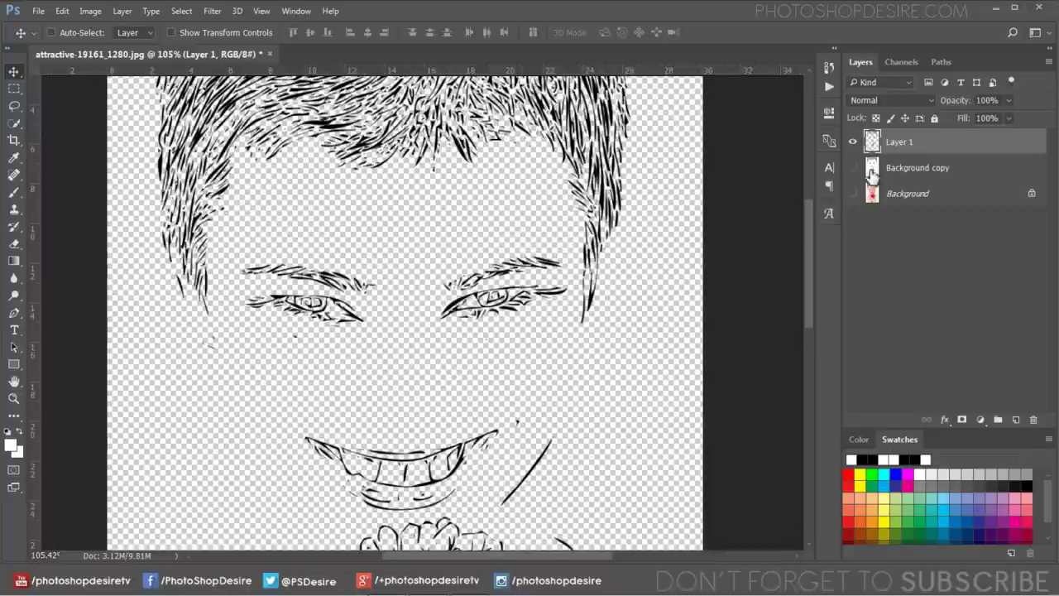
pyautogui.click(853, 141)
pyautogui.click(853, 142)
pyautogui.scroll(-2, 637, 203)
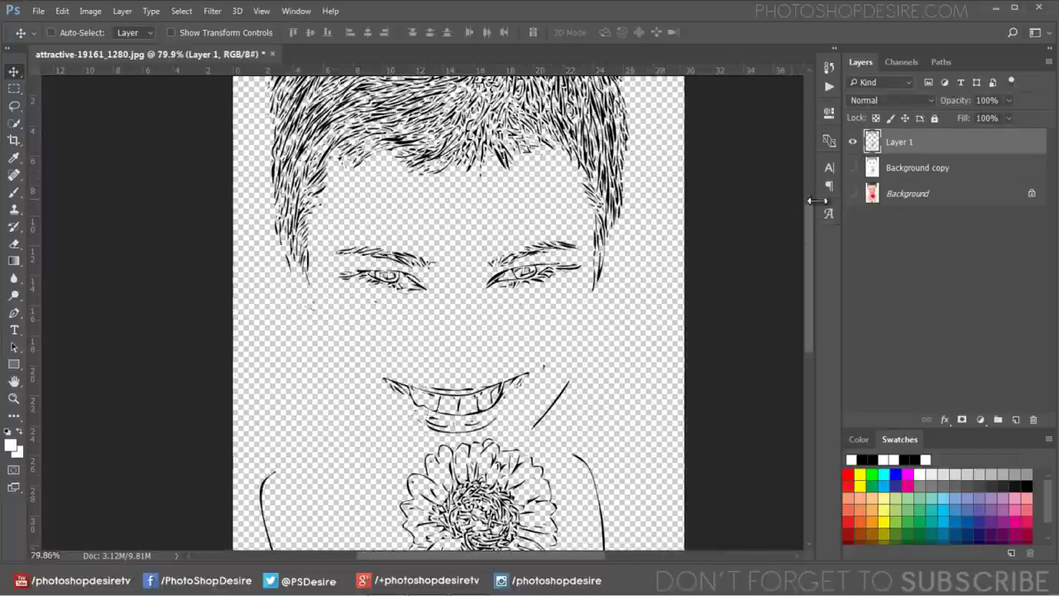
pyautogui.click(853, 167)
pyautogui.scroll(-2, 517, 220)
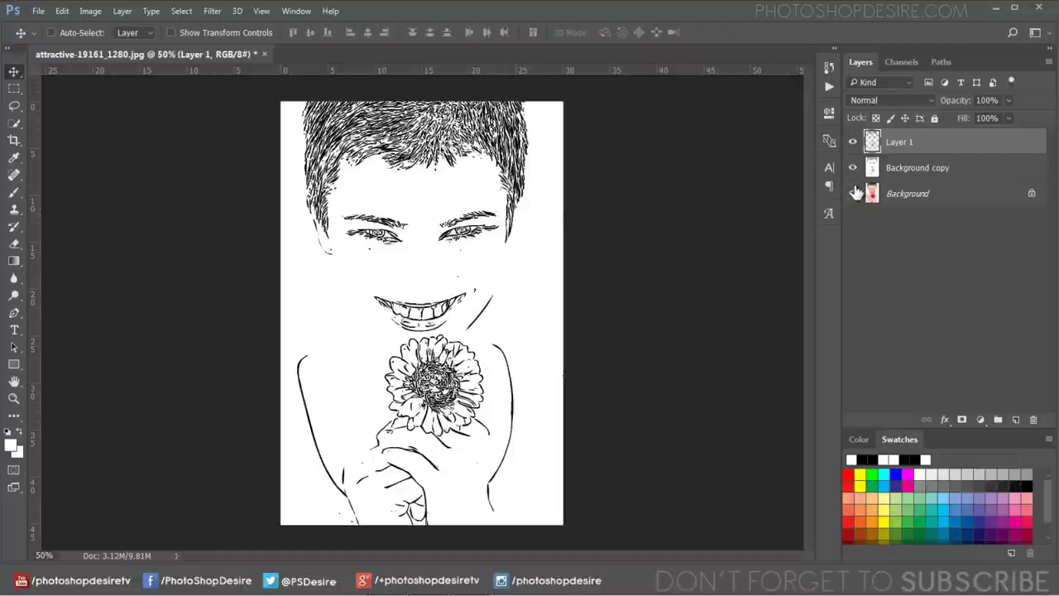
pyautogui.click(900, 195)
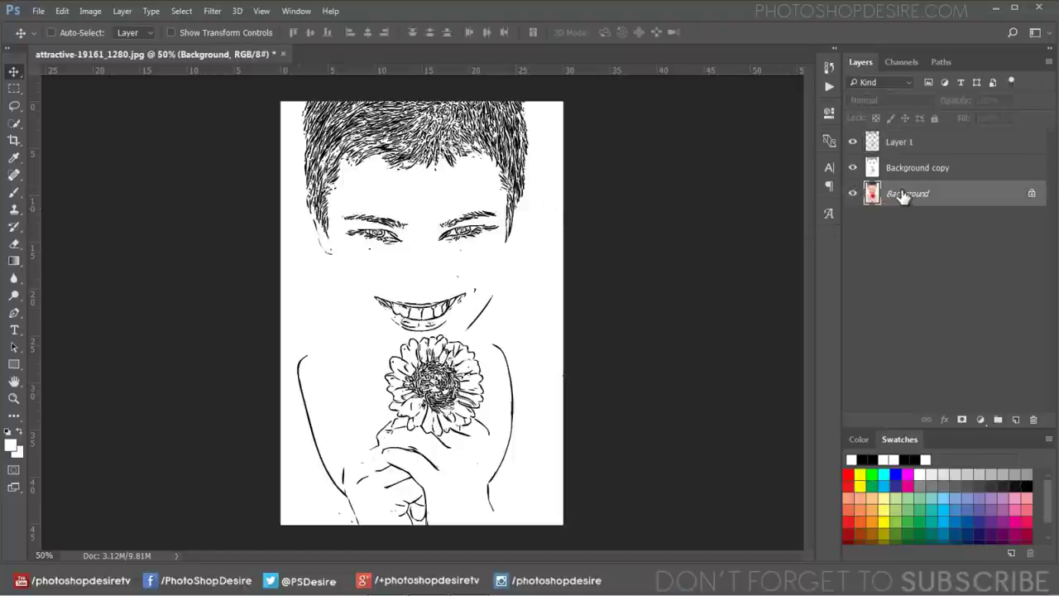
# Step: Duplicate the Background layer as Background copy 2 and convert it to a Smart Object
pyautogui.rightClick(903, 197)
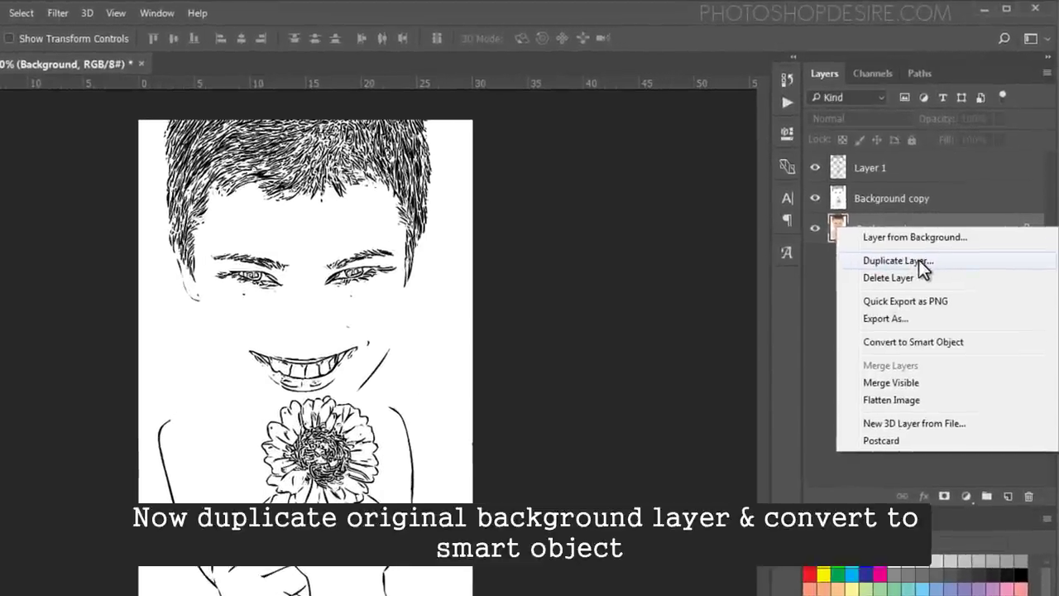
pyautogui.click(898, 260)
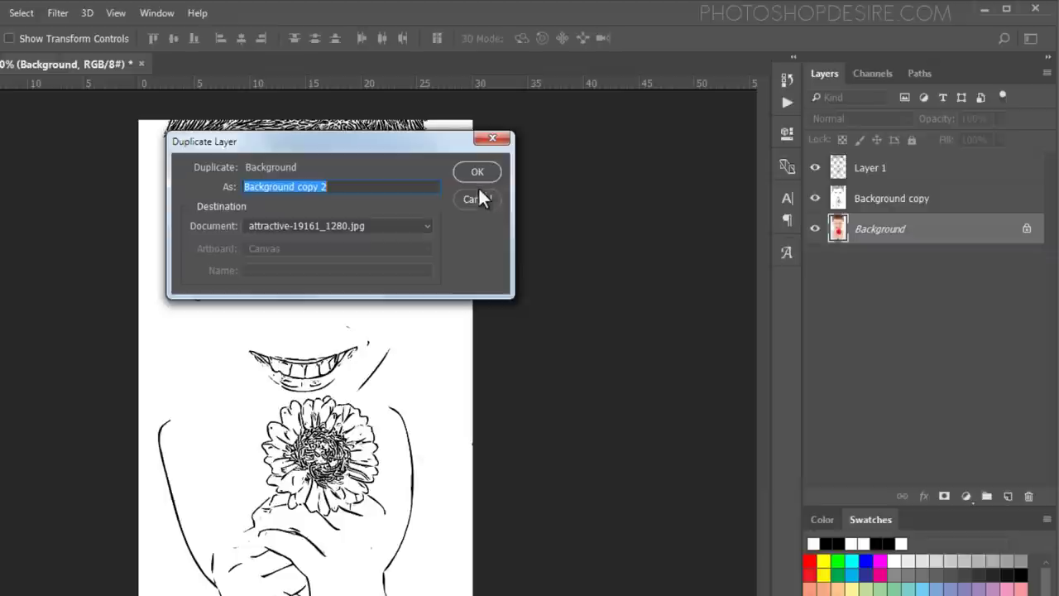
pyautogui.click(476, 174)
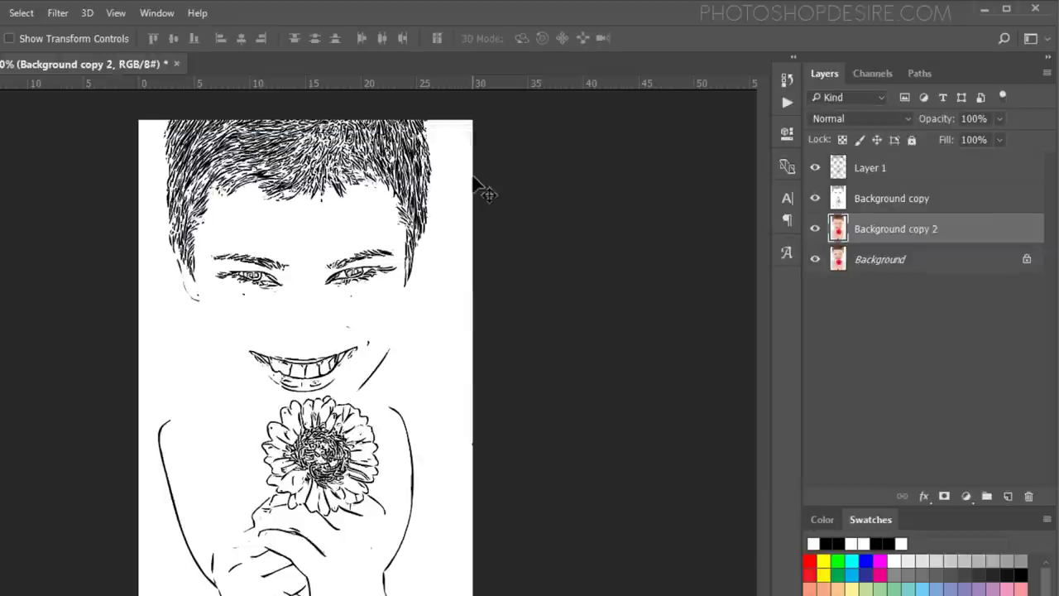
pyautogui.rightClick(875, 238)
pyautogui.click(670, 309)
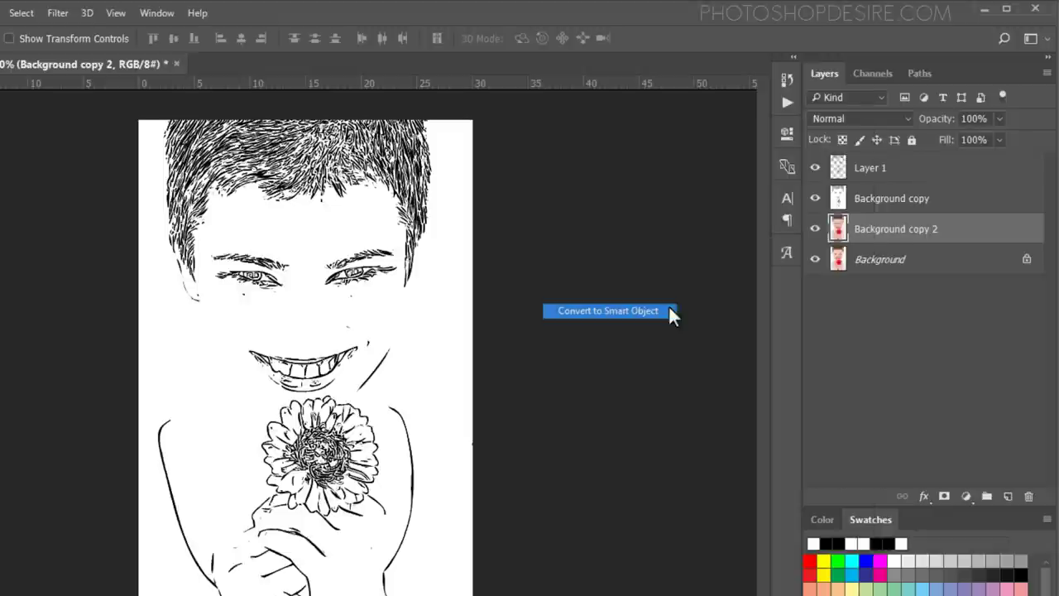
pyautogui.click(54, 14)
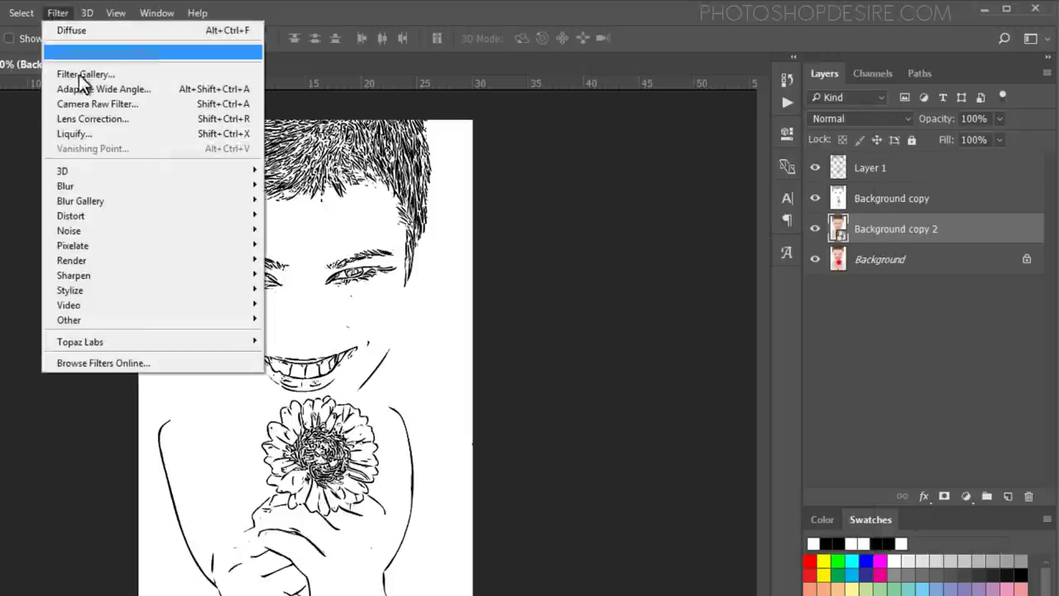
# Step: Choose the Cutout filter with Number of Levels 8, Edge Simplicity 6 and Edge Fidelity 1
pyautogui.click(156, 72)
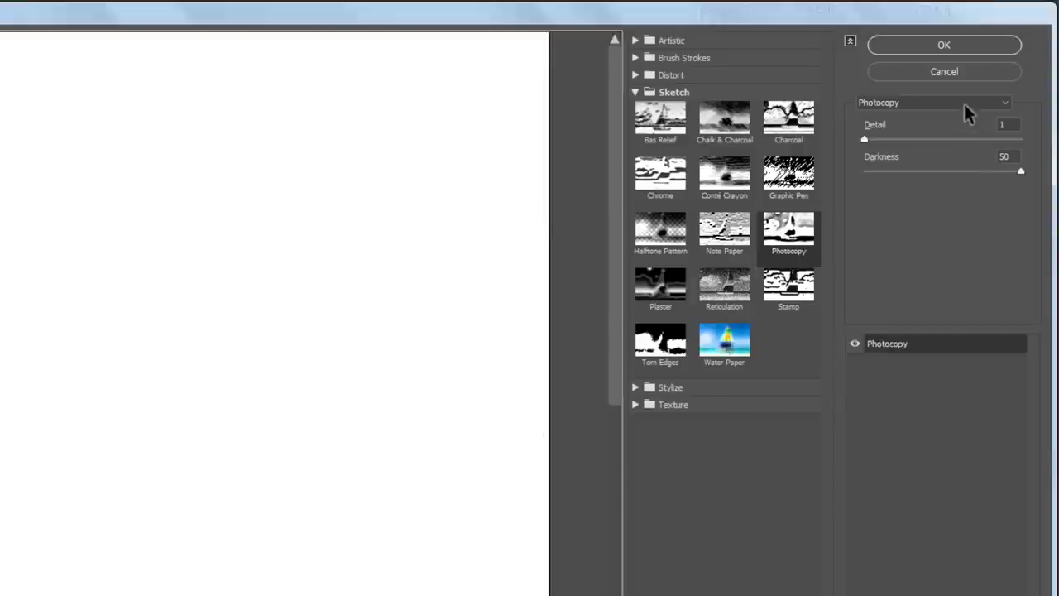
pyautogui.click(965, 102)
pyautogui.scroll(4, 953, 168)
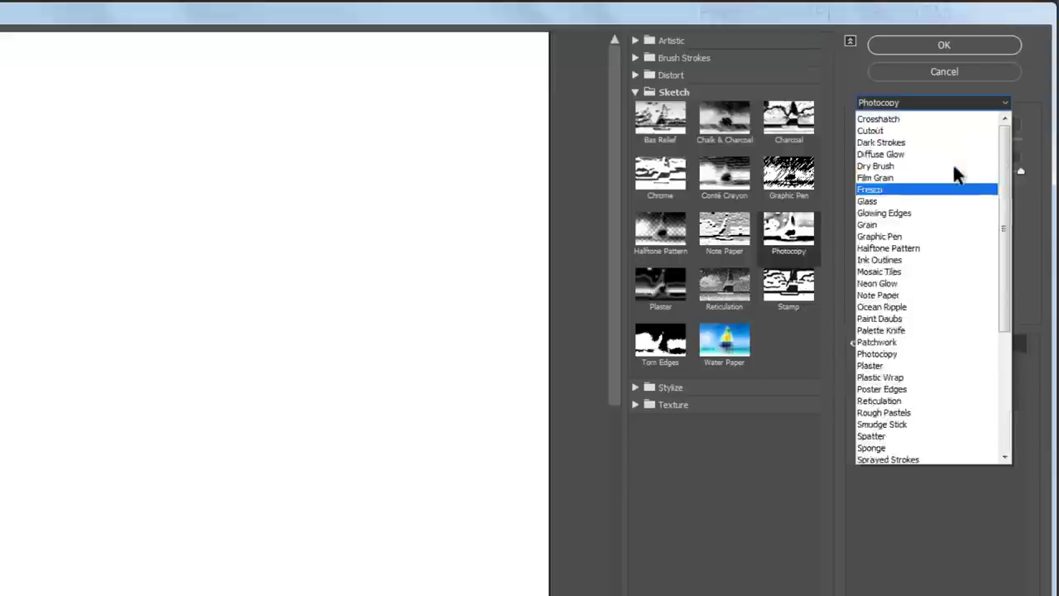
pyautogui.scroll(2, 952, 165)
pyautogui.click(935, 234)
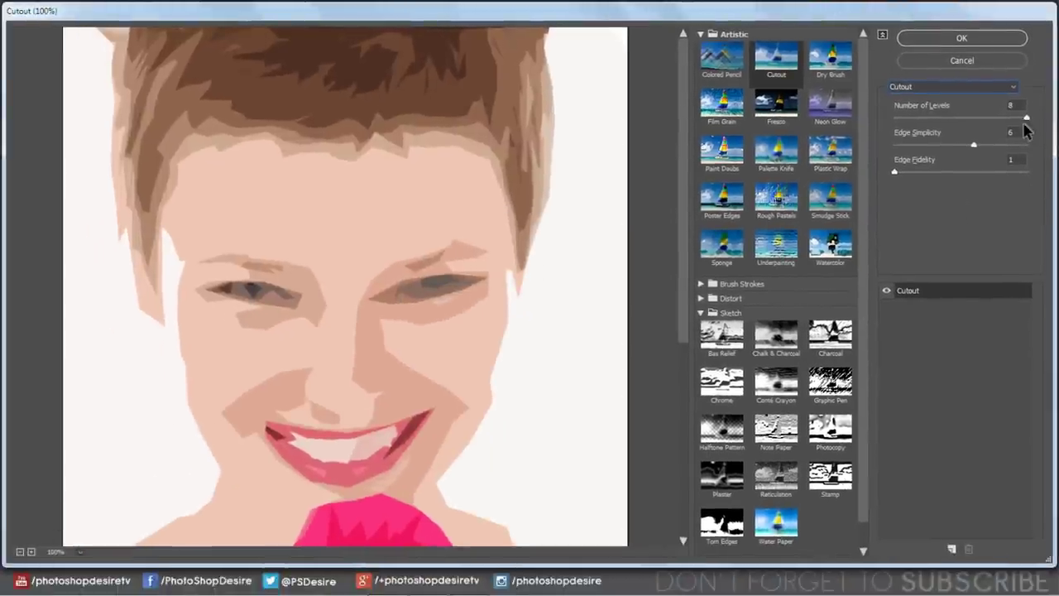
pyautogui.click(1026, 120)
pyautogui.press('Down')
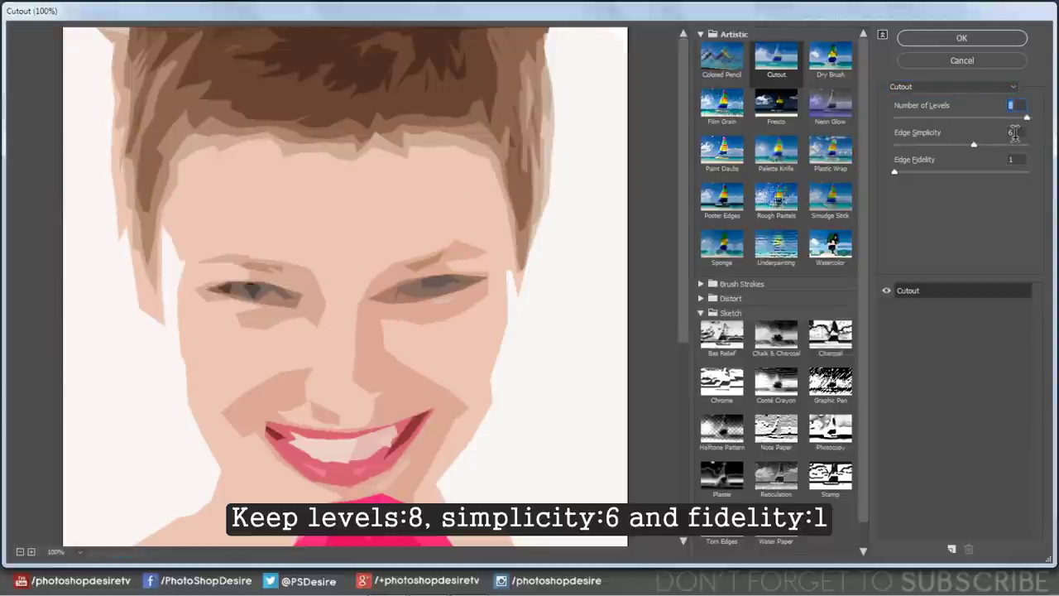
pyautogui.press('Up')
pyautogui.press('Tab')
pyautogui.press('Tab')
pyautogui.press('Up')
pyautogui.press('Up')
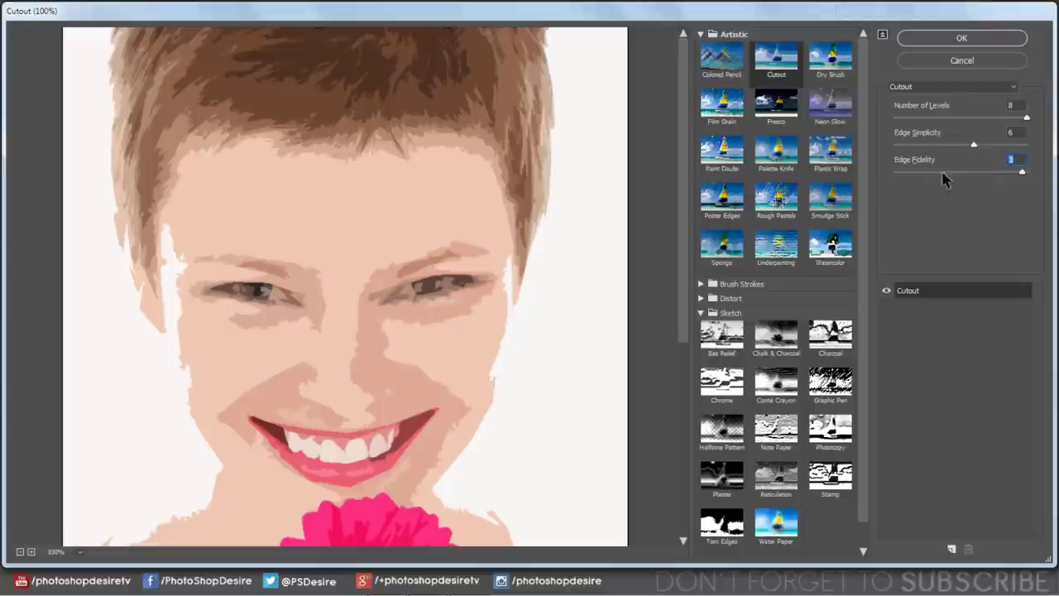
pyautogui.press('Down')
pyautogui.press('Down')
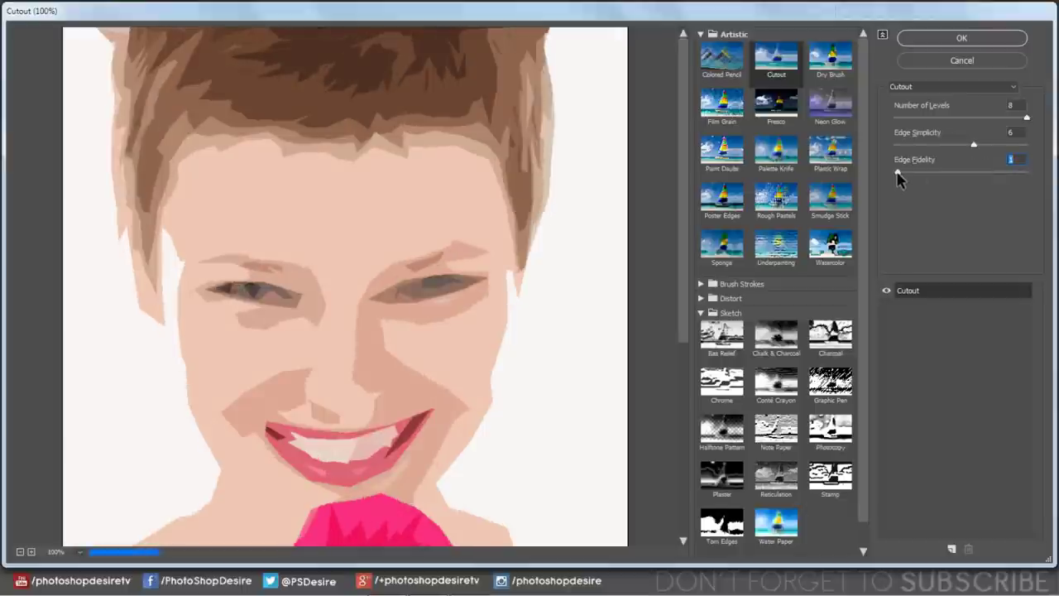
# Step: Apply the Cutout filter, hide Layer 1, and set Background copy's blend mode to Overlay
pyautogui.click(948, 36)
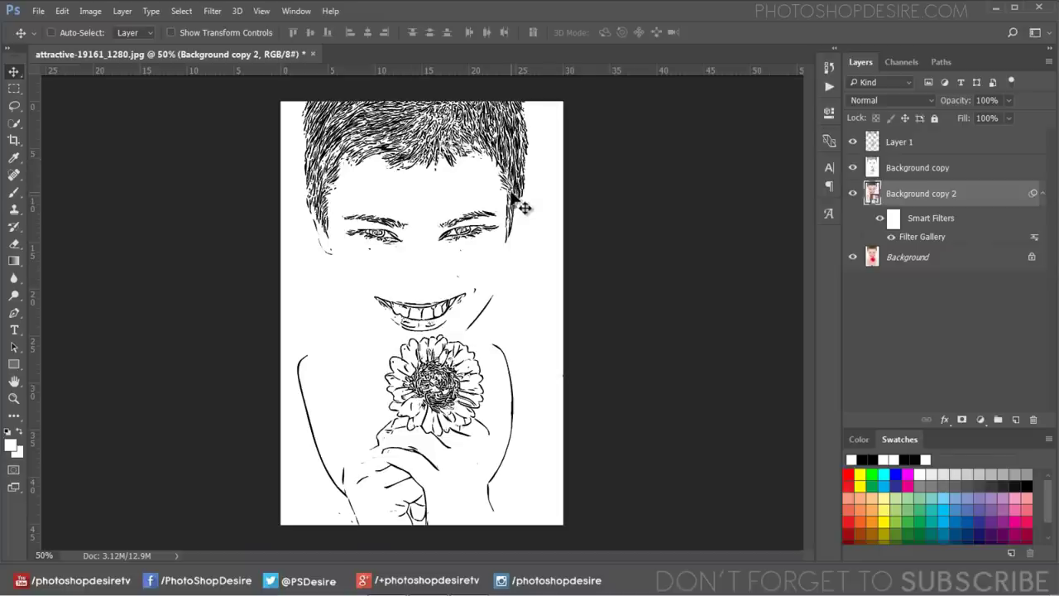
pyautogui.click(854, 167)
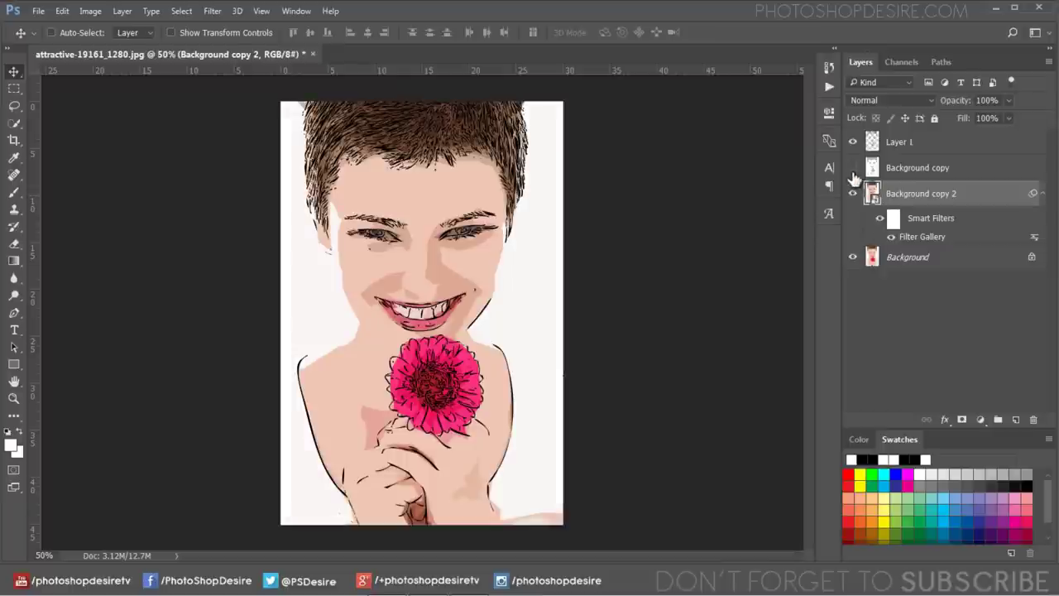
pyautogui.click(853, 142)
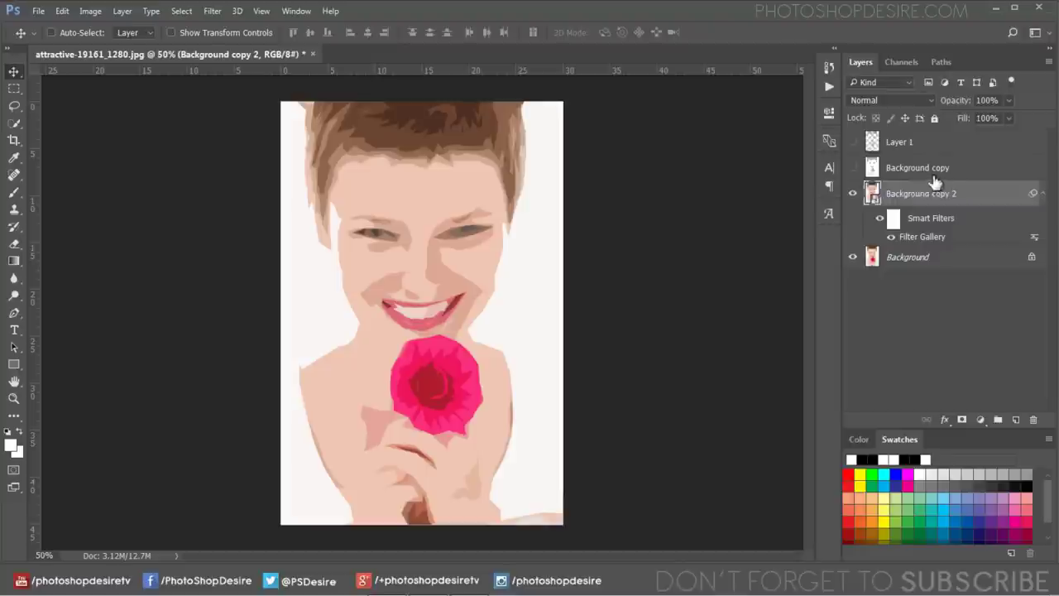
pyautogui.click(854, 168)
pyautogui.click(894, 170)
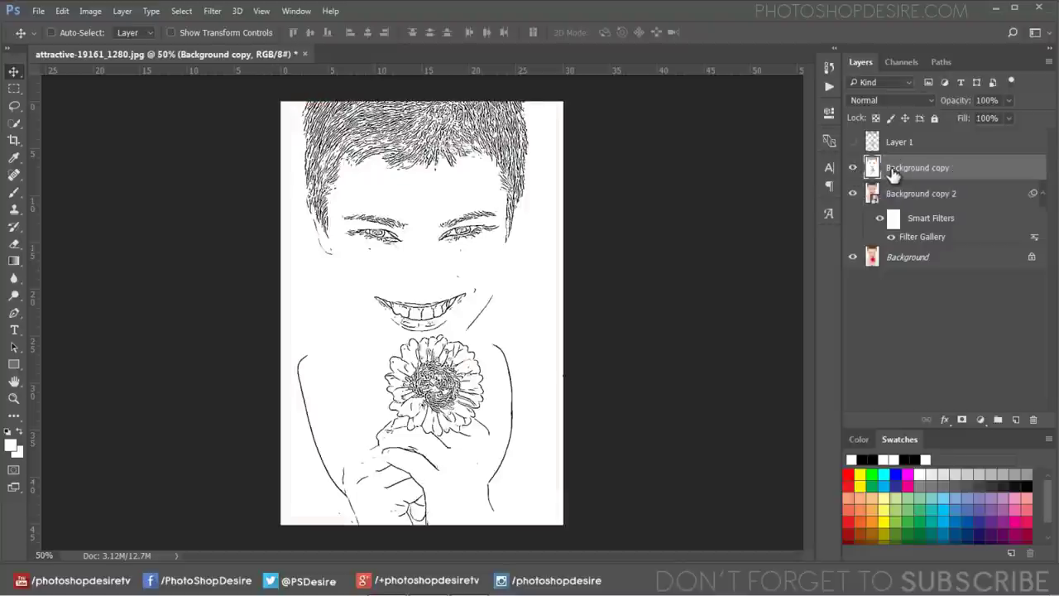
pyautogui.click(915, 100)
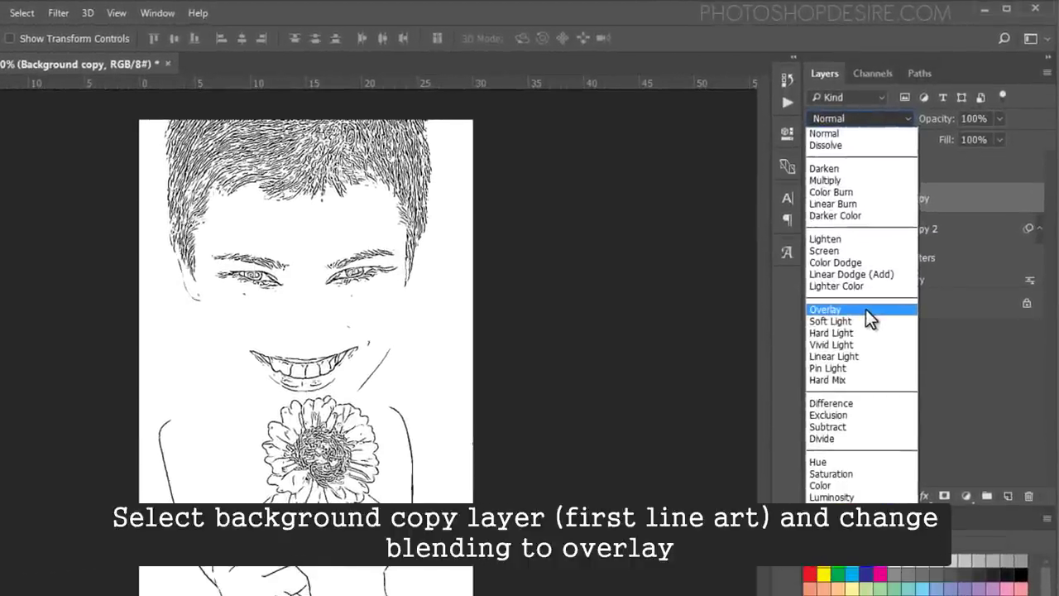
pyautogui.click(866, 309)
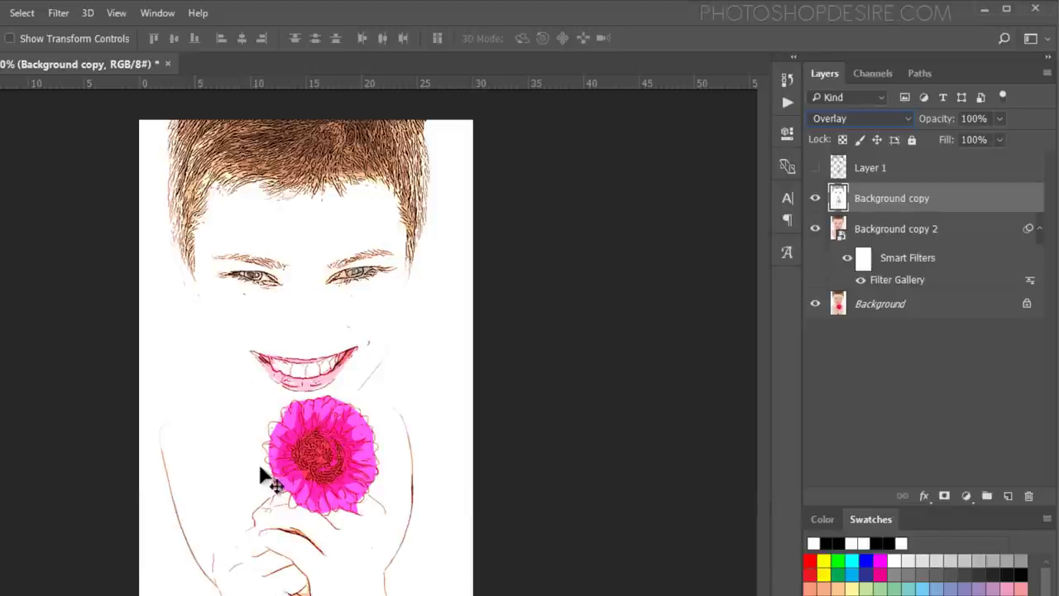
# Step: Split Background copy's Underlying Layer Blend If white slider to 0/255 in Blending Options
pyautogui.doubleClick(853, 202)
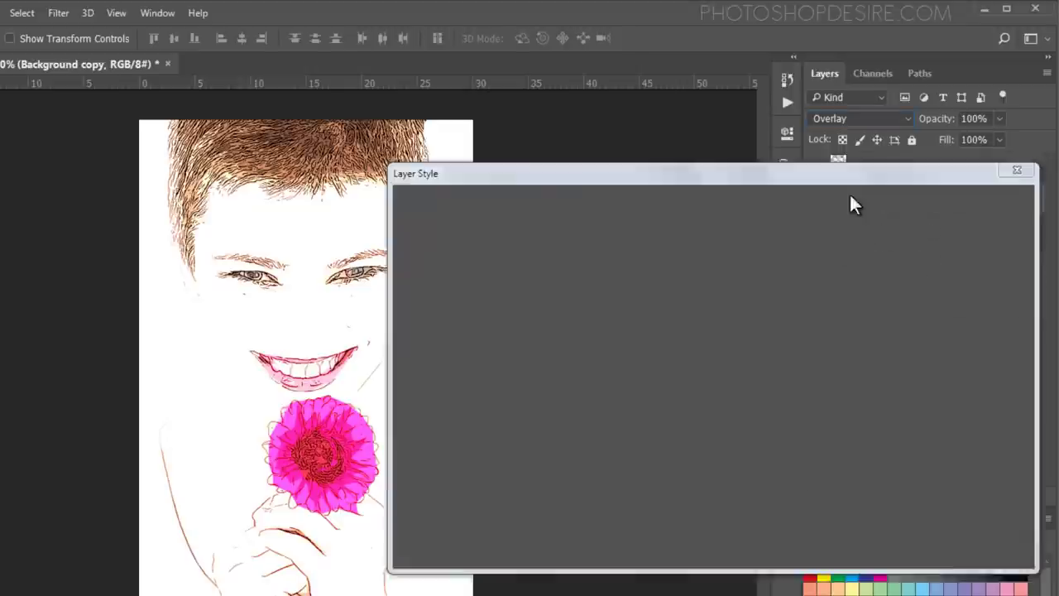
pyautogui.moveTo(714, 177); pyautogui.dragTo(730, 108)
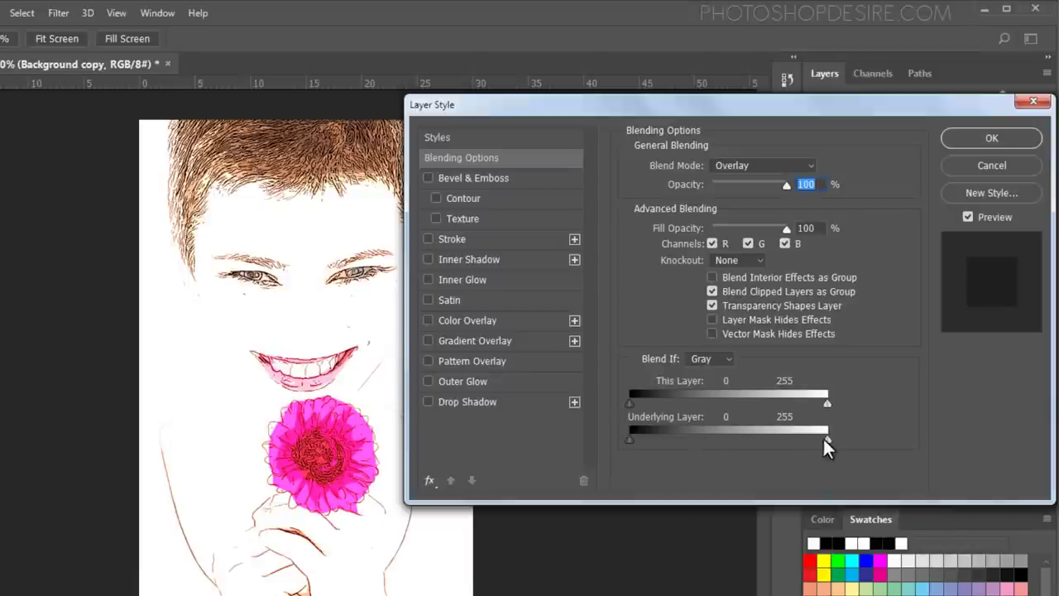
pyautogui.moveTo(826, 438)
pyautogui.mouseDown()
pyautogui.moveTo(679, 440)
pyautogui.moveTo(855, 430)
pyautogui.moveTo(809, 437)
pyautogui.mouseUp()
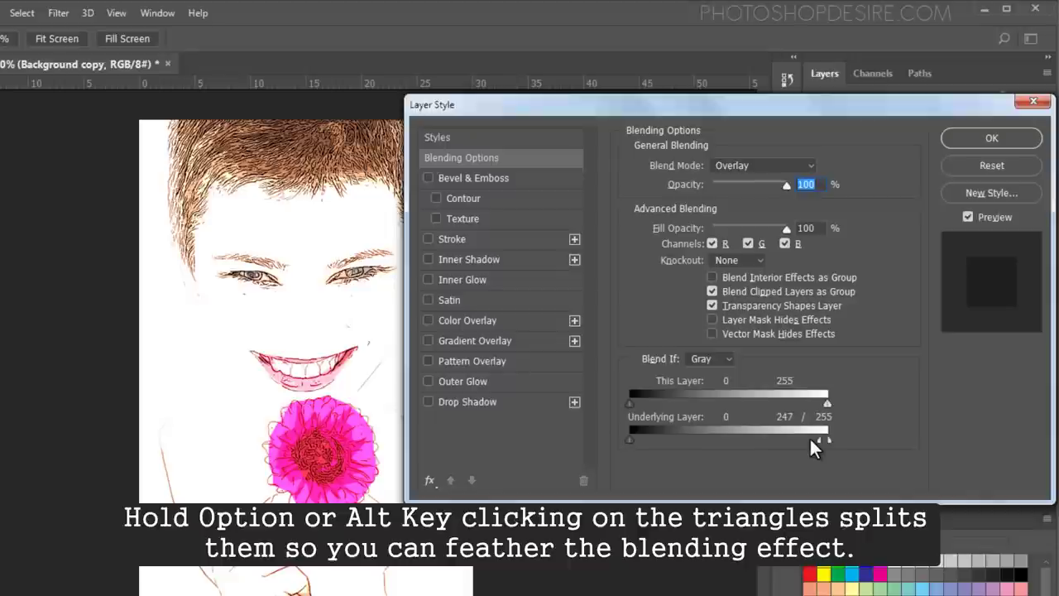
pyautogui.moveTo(811, 439); pyautogui.dragTo(609, 448)
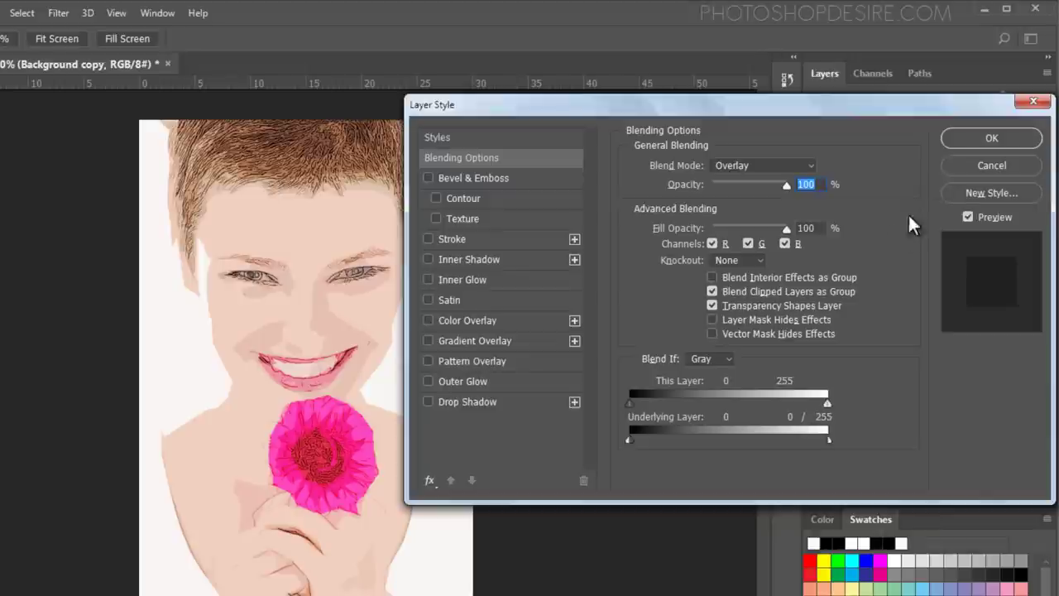
pyautogui.click(952, 135)
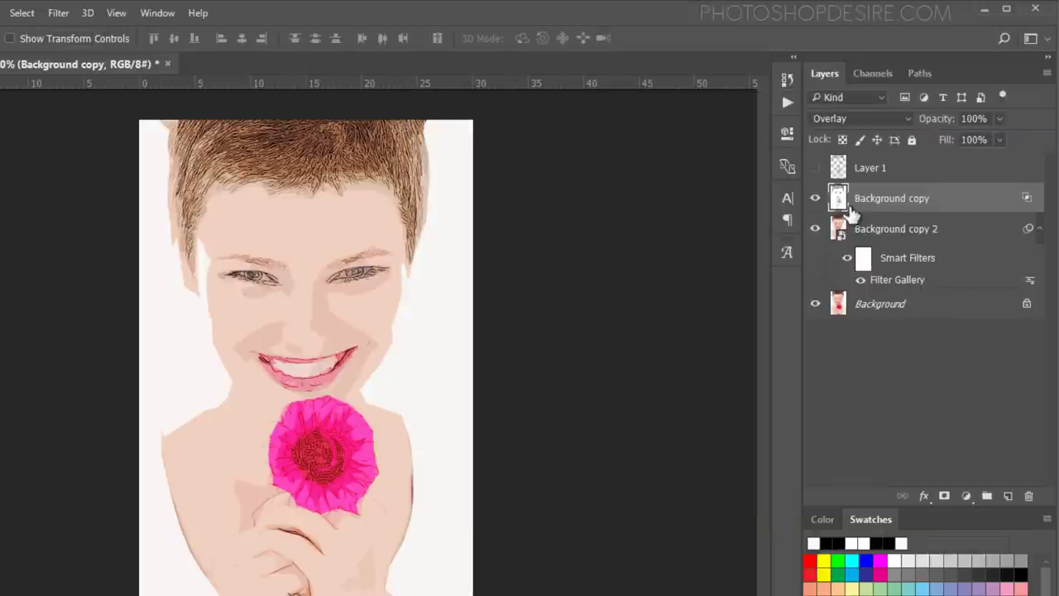
# Step: Show and select Layer 1's black line art and set its blend mode to Multiply
pyautogui.click(816, 168)
pyautogui.click(858, 165)
pyautogui.click(851, 118)
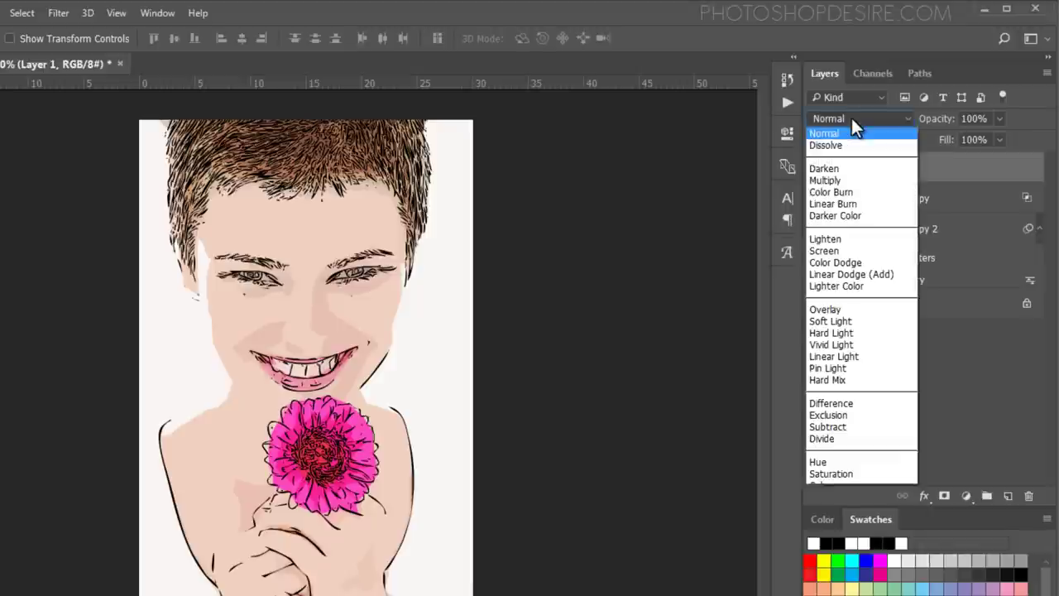
pyautogui.click(857, 180)
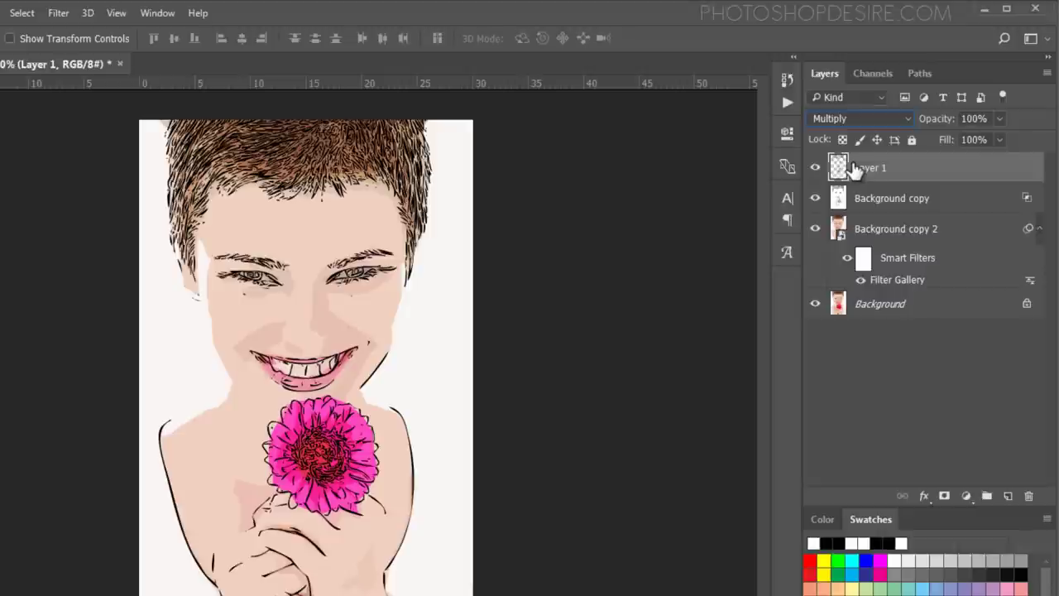
# Step: Split Layer 1's Underlying Layer black Blend If slider to 0/160 and apply
pyautogui.doubleClick(852, 168)
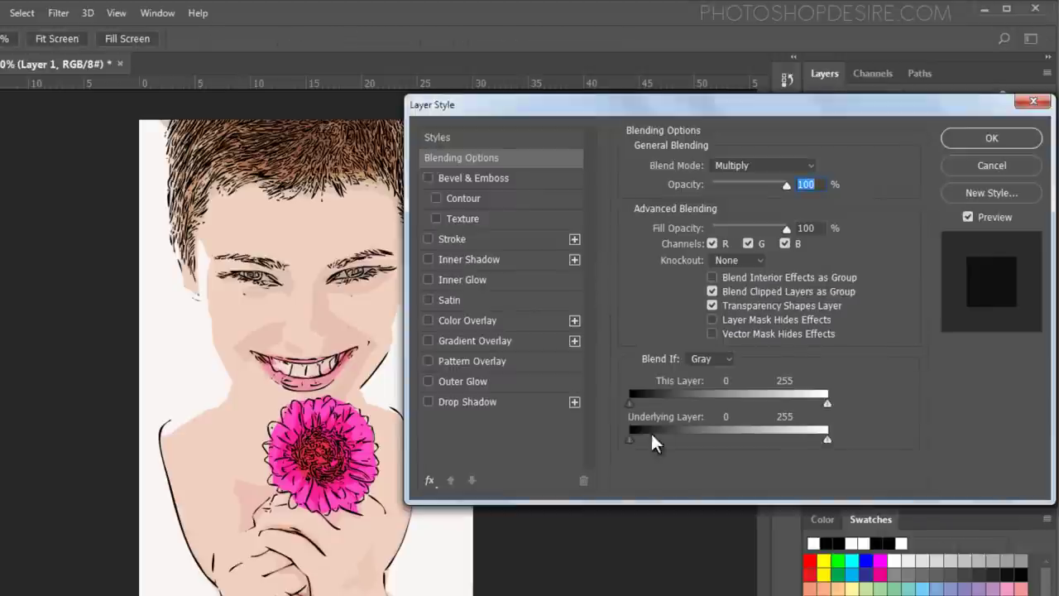
pyautogui.moveTo(629, 433); pyautogui.dragTo(634, 437)
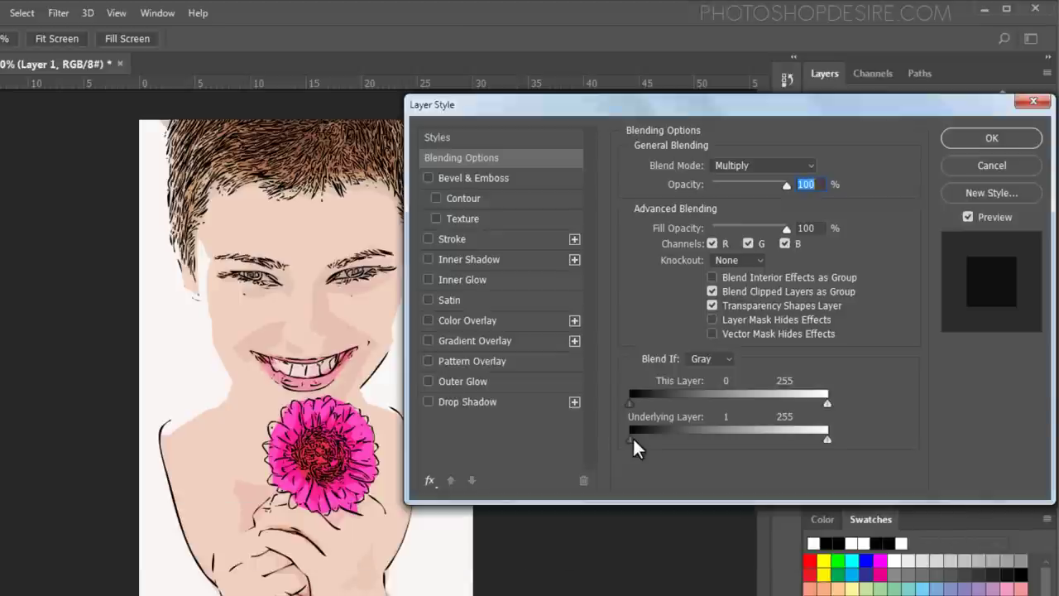
pyautogui.moveTo(632, 436)
pyautogui.mouseDown()
pyautogui.moveTo(767, 437)
pyautogui.moveTo(608, 437)
pyautogui.moveTo(663, 440)
pyautogui.moveTo(626, 448)
pyautogui.moveTo(765, 444)
pyautogui.mouseUp()
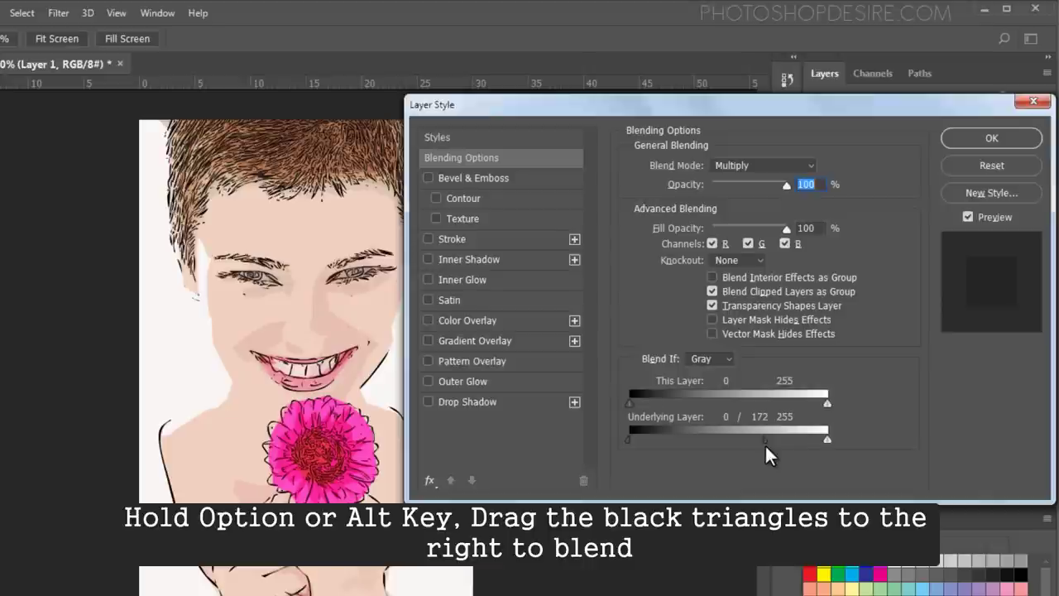
pyautogui.moveTo(764, 444); pyautogui.dragTo(768, 444)
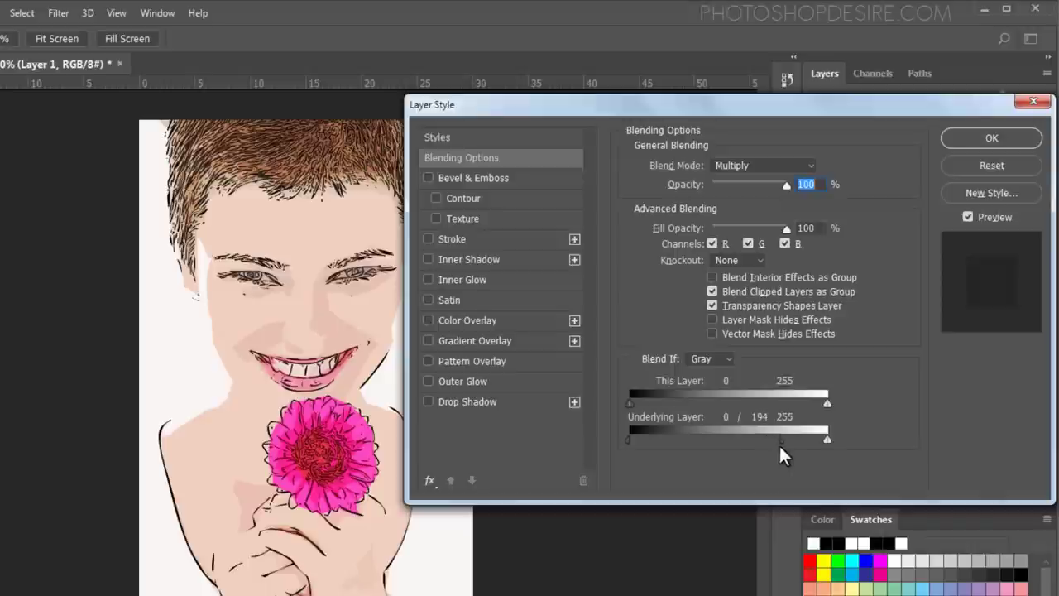
pyautogui.moveTo(778, 444); pyautogui.dragTo(739, 448)
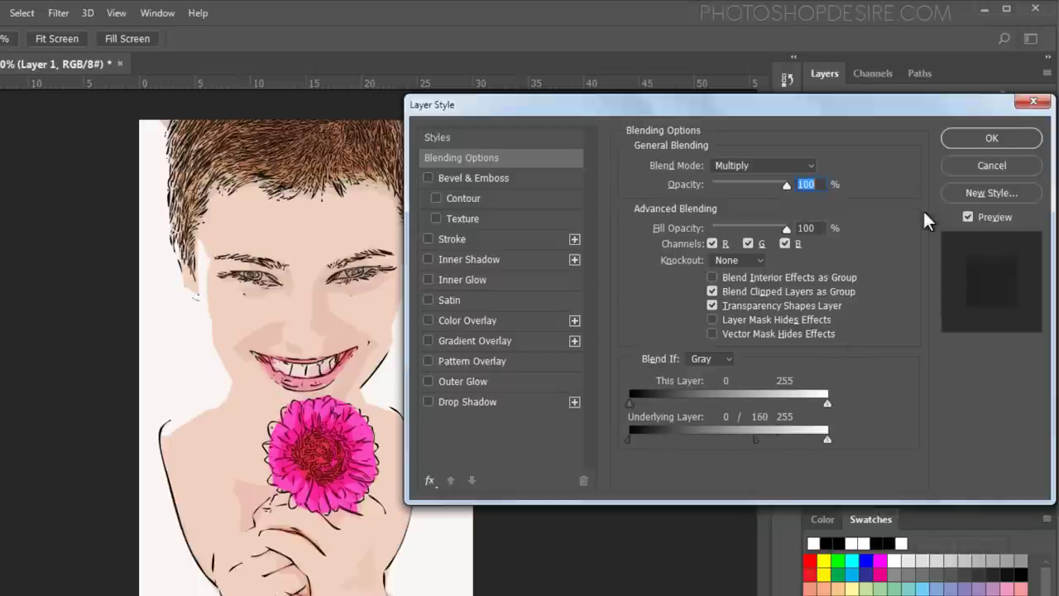
pyautogui.click(970, 140)
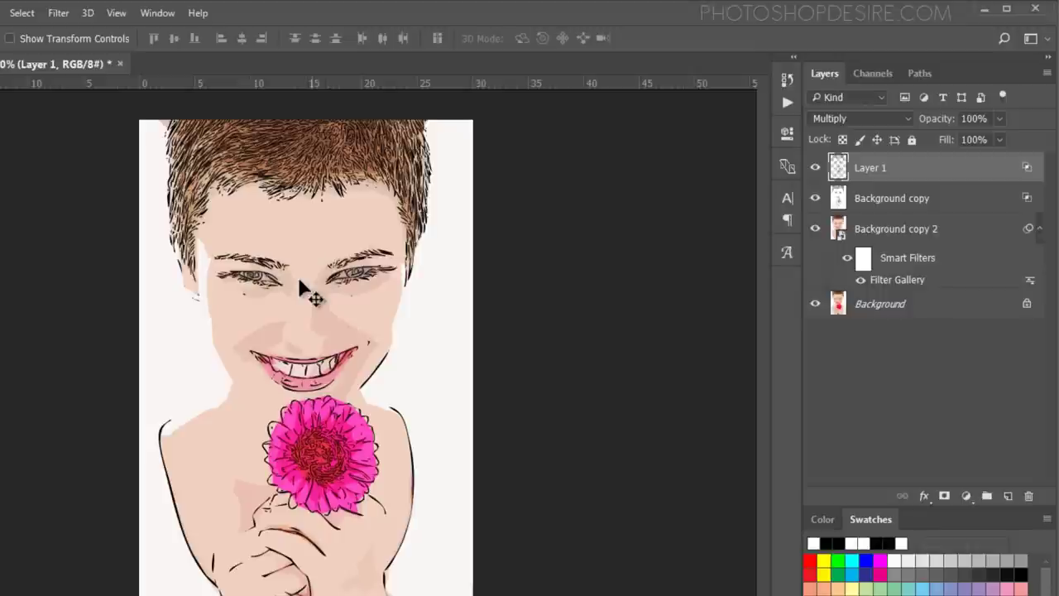
# Step: Zoom in on the face and add a layer mask to Background copy 2
pyautogui.scroll(2, 304, 292)
pyautogui.scroll(1, 329, 290)
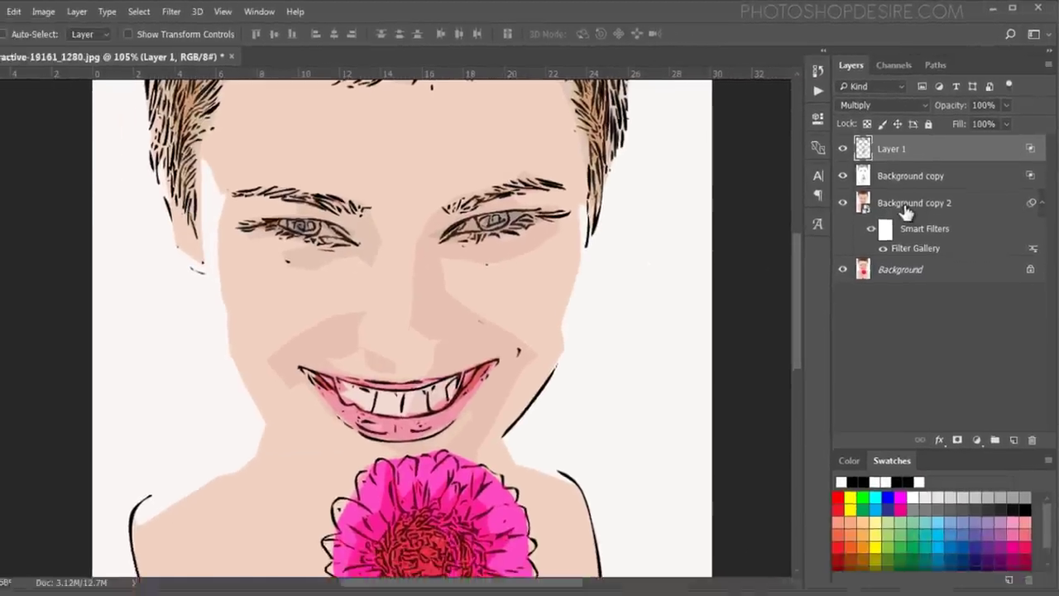
pyautogui.click(906, 199)
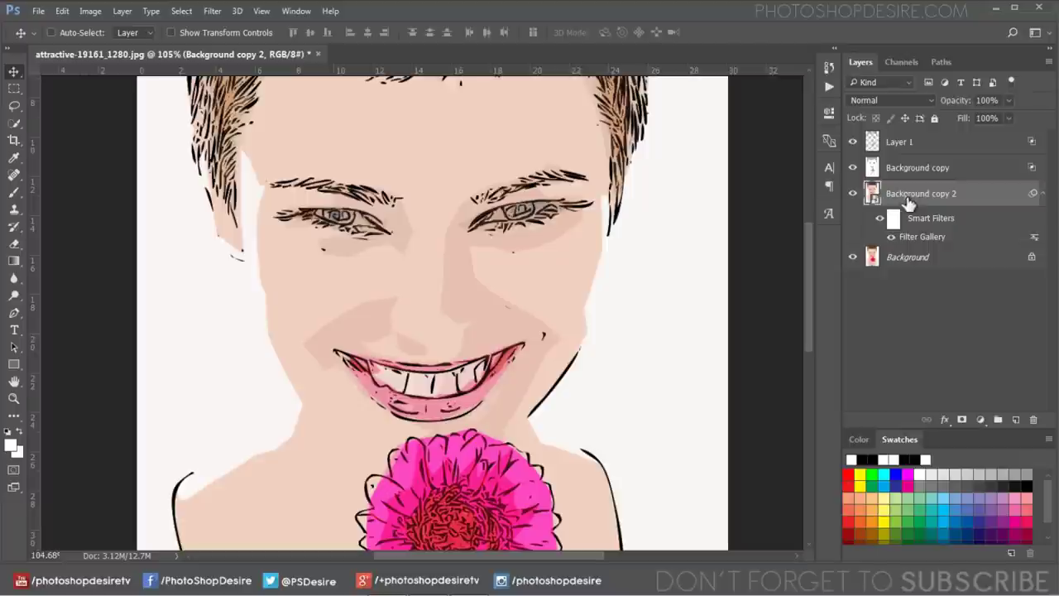
pyautogui.click(962, 420)
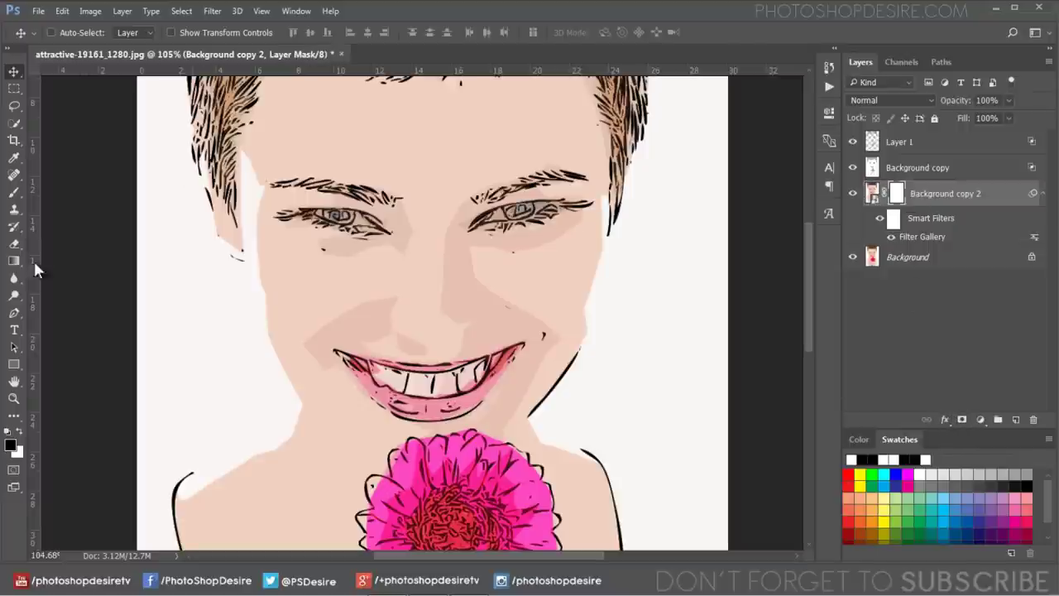
# Step: Brush the mask over both eyes and the teeth to restore photo detail
pyautogui.click(15, 193)
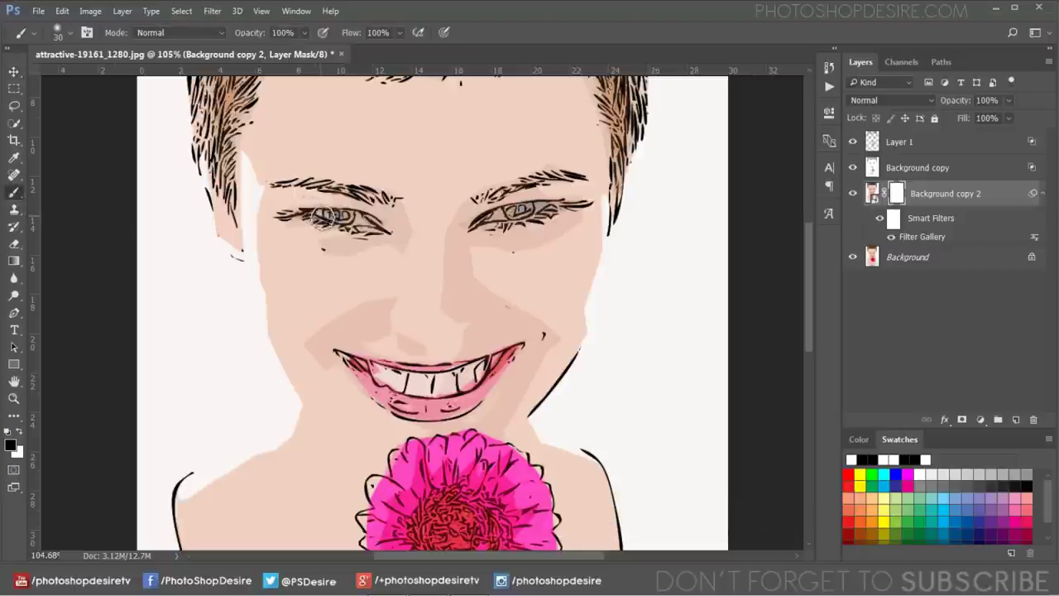
pyautogui.moveTo(327, 217); pyautogui.dragTo(364, 222)
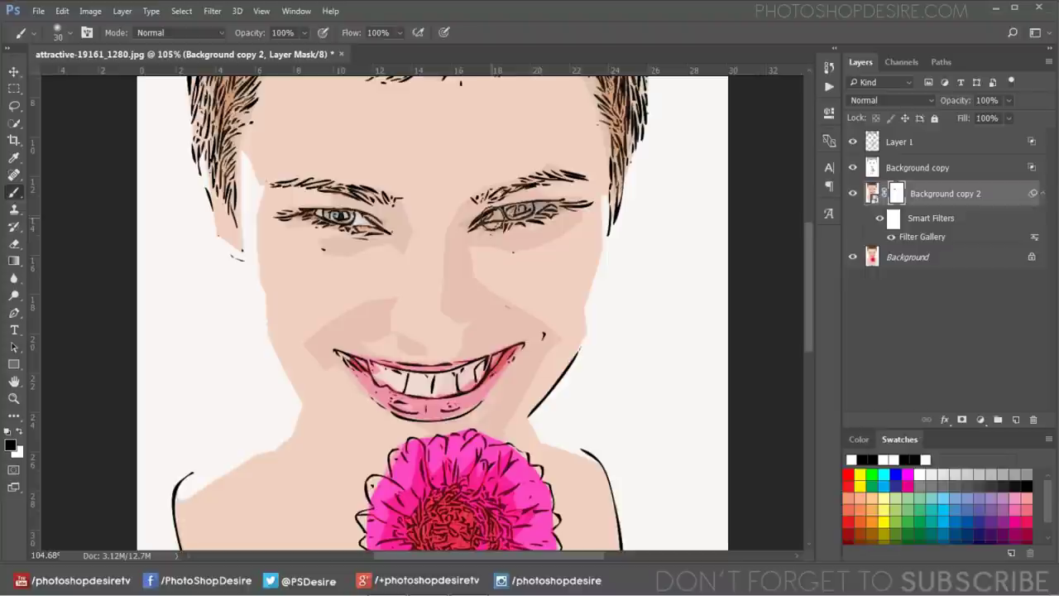
pyautogui.moveTo(499, 216)
pyautogui.mouseDown()
pyautogui.moveTo(542, 204)
pyautogui.moveTo(515, 210)
pyautogui.mouseUp()
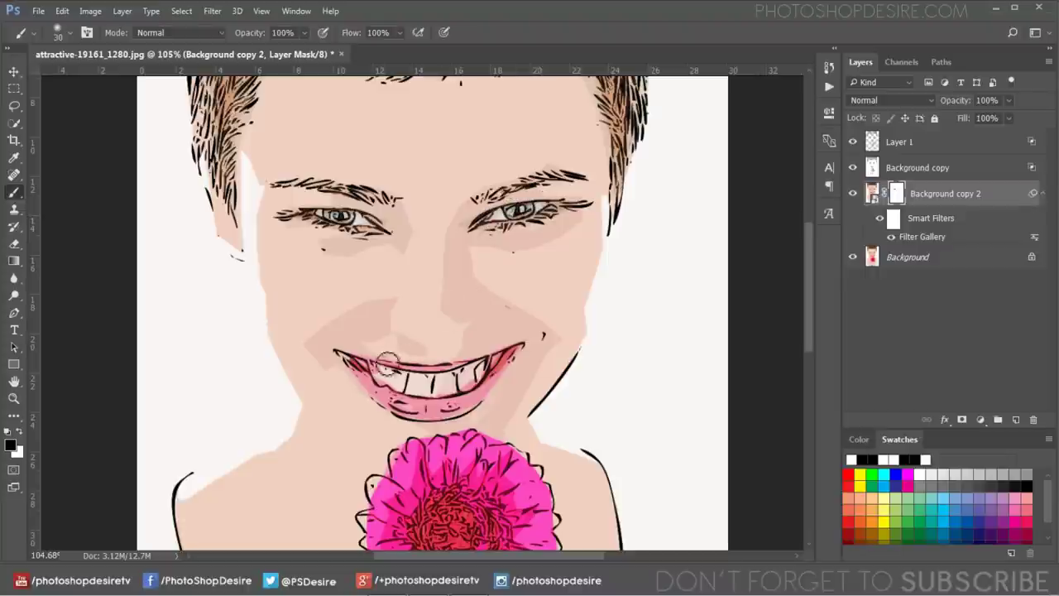
pyautogui.moveTo(386, 365)
pyautogui.mouseDown()
pyautogui.moveTo(421, 388)
pyautogui.moveTo(385, 378)
pyautogui.mouseUp()
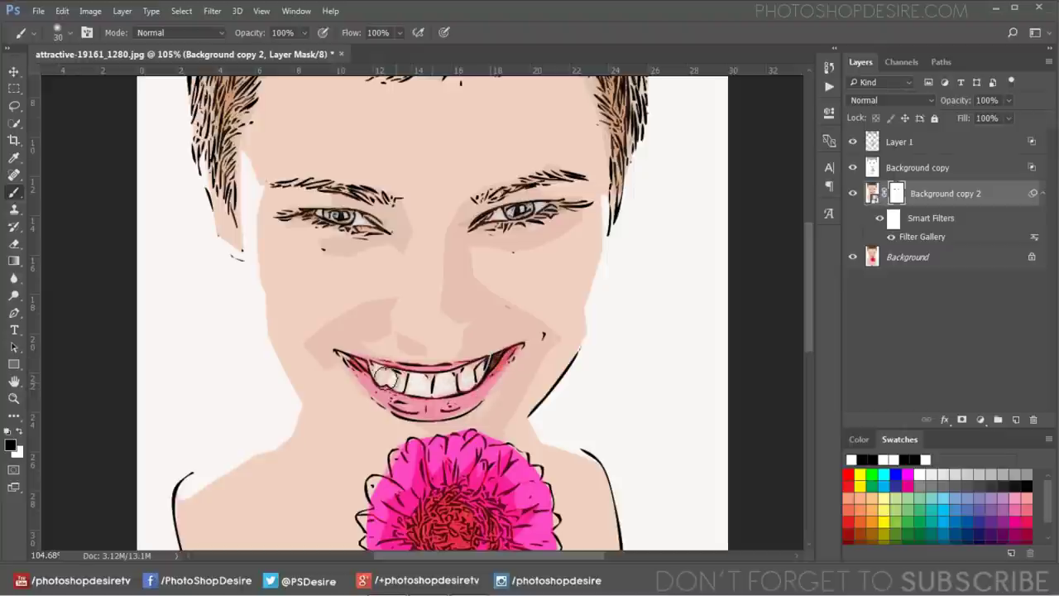
pyautogui.scroll(-1, 436, 298)
pyautogui.scroll(-1, 430, 282)
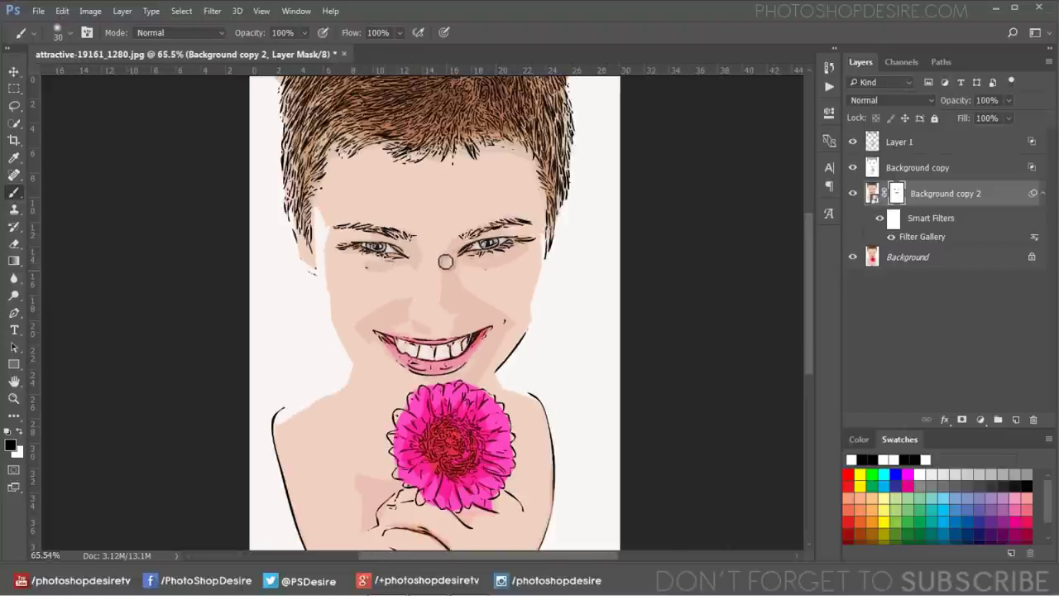
pyautogui.scroll(-1, 445, 261)
pyautogui.scroll(1, 439, 258)
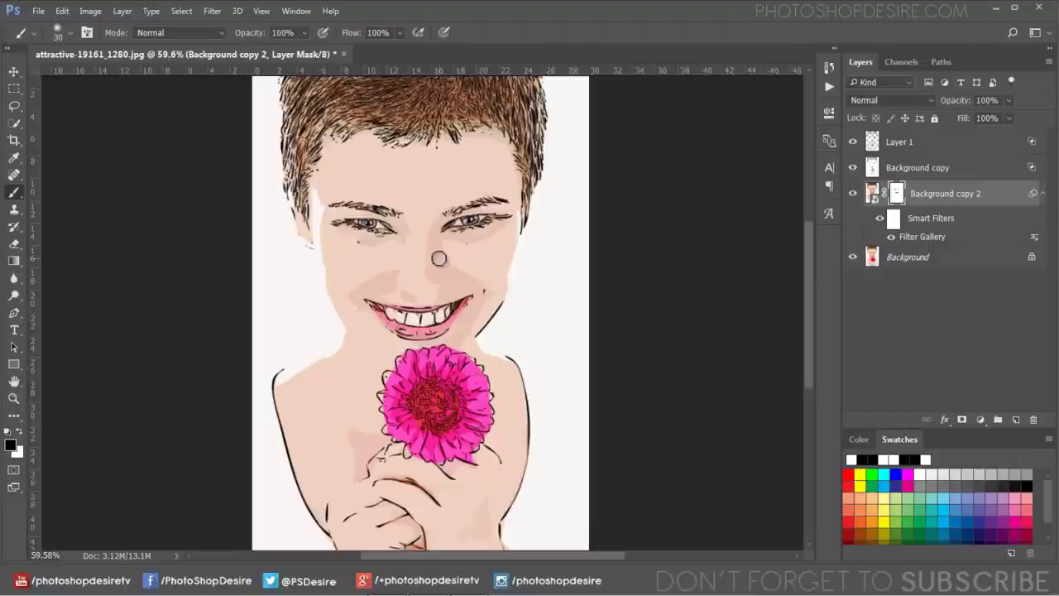
pyautogui.scroll(1, 438, 258)
pyautogui.scroll(-1, 436, 213)
pyautogui.scroll(-1, 416, 244)
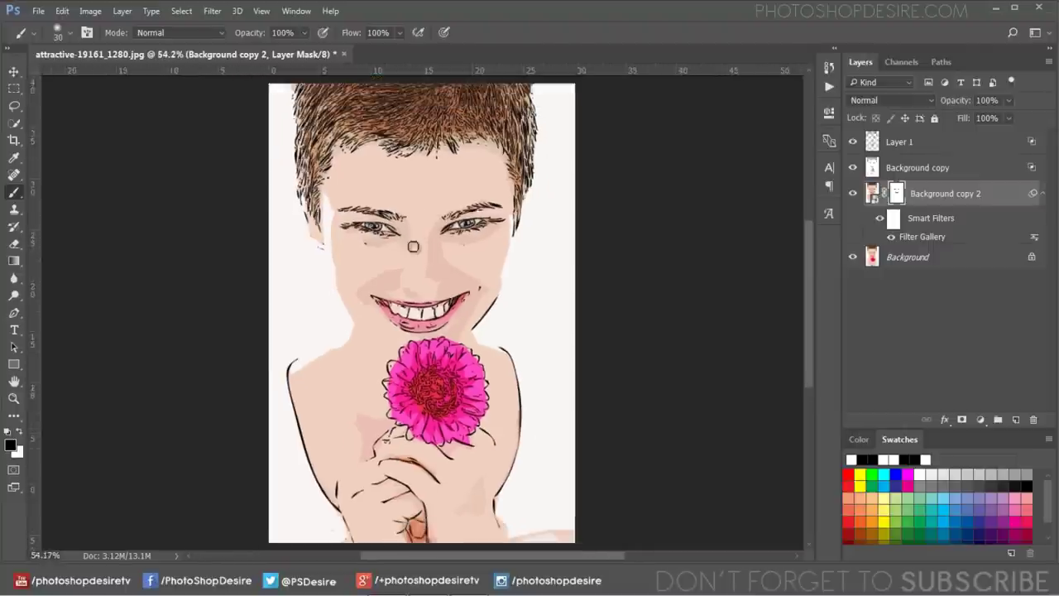
pyautogui.scroll(-1, 413, 246)
# Step: Add a Vibrance adjustment layer above Layer 1 with vibrance raised to +74
pyautogui.click(900, 142)
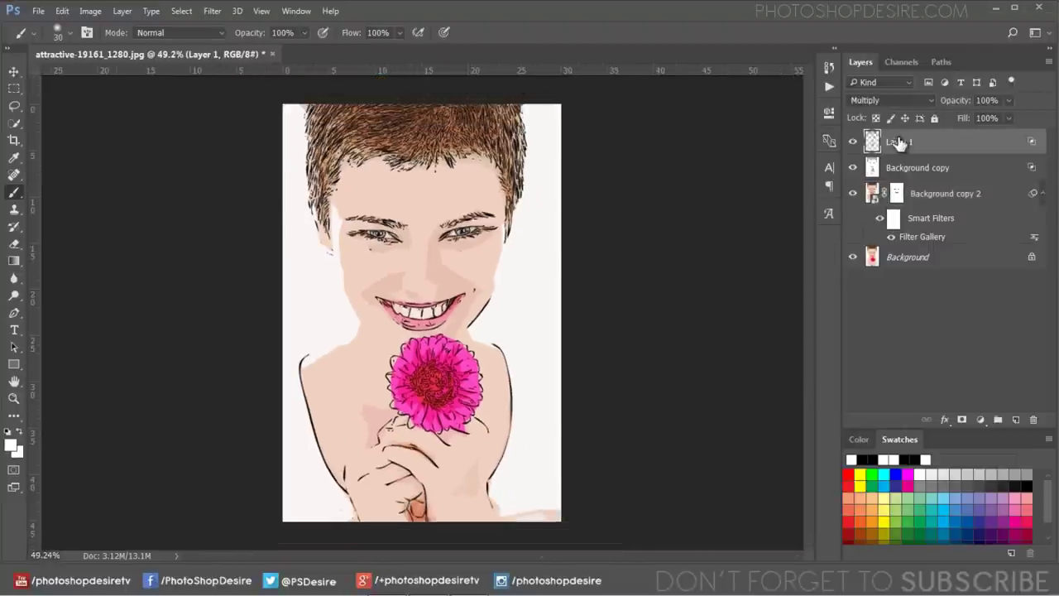
pyautogui.click(904, 169)
pyautogui.click(902, 143)
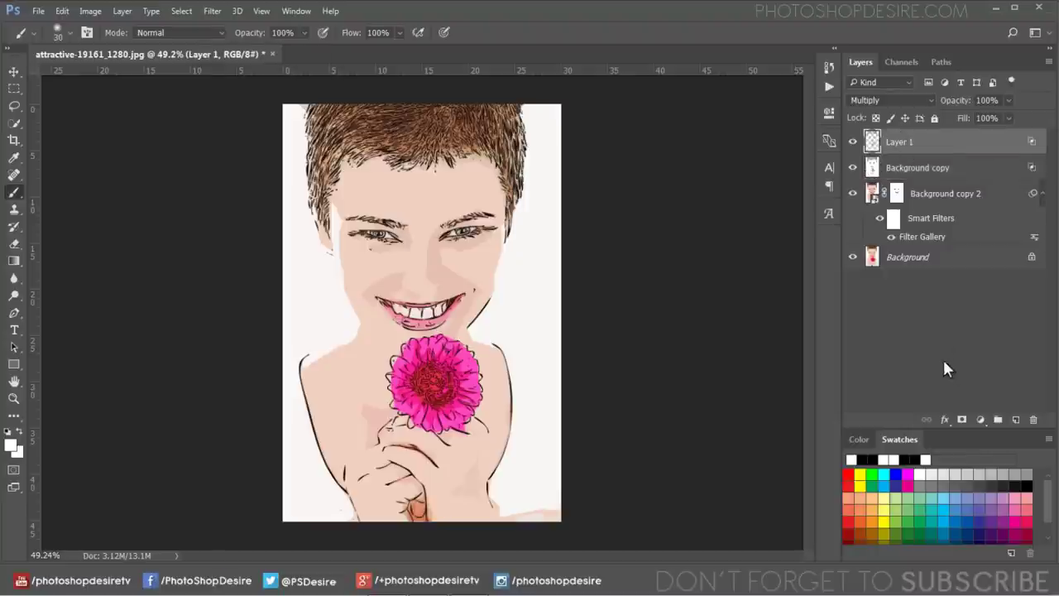
pyautogui.click(980, 420)
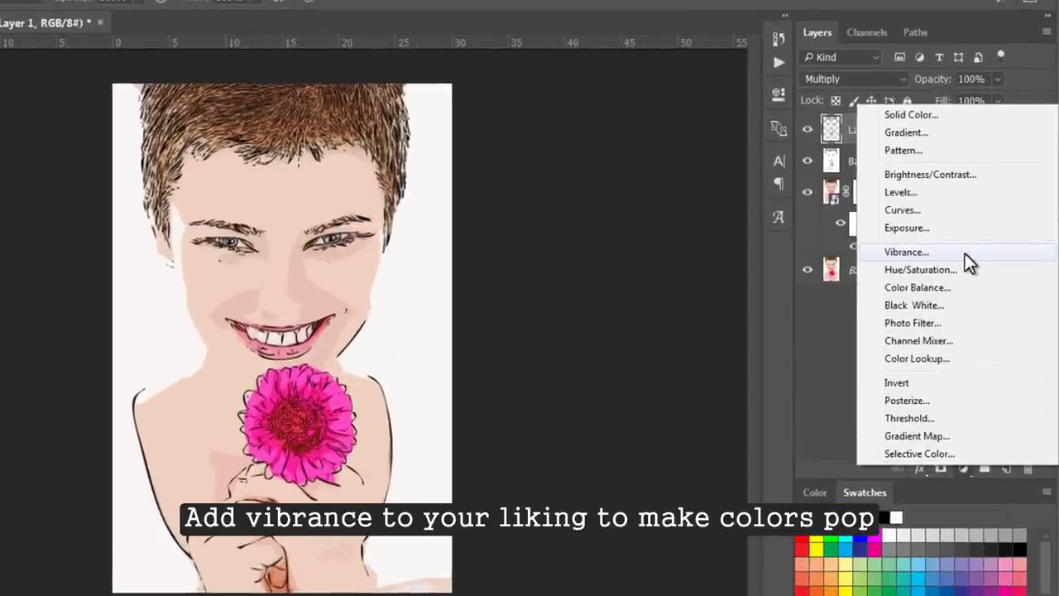
pyautogui.click(907, 251)
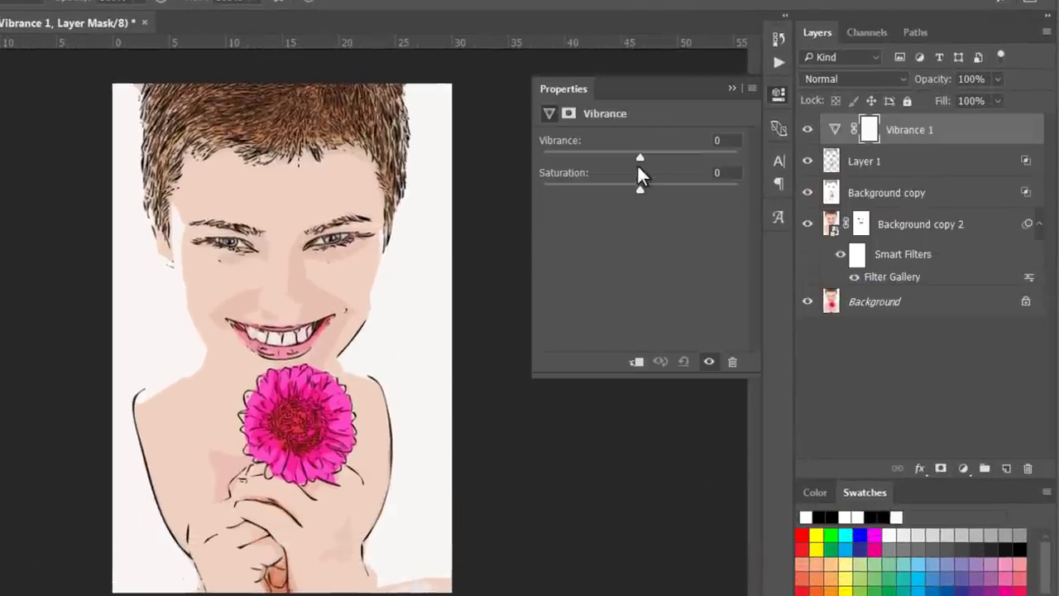
pyautogui.moveTo(639, 158); pyautogui.dragTo(719, 158)
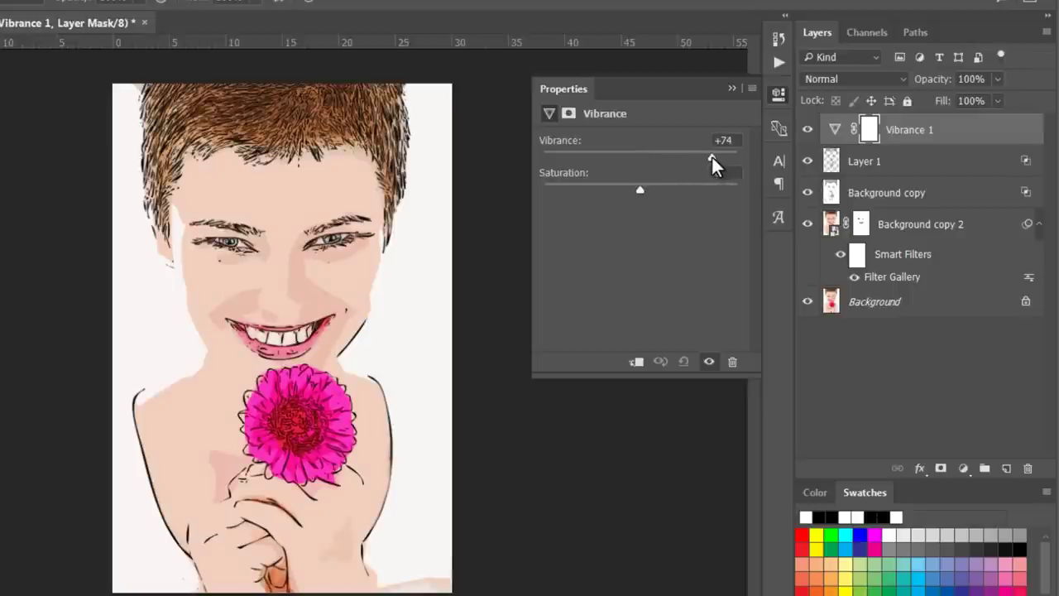
pyautogui.click(729, 86)
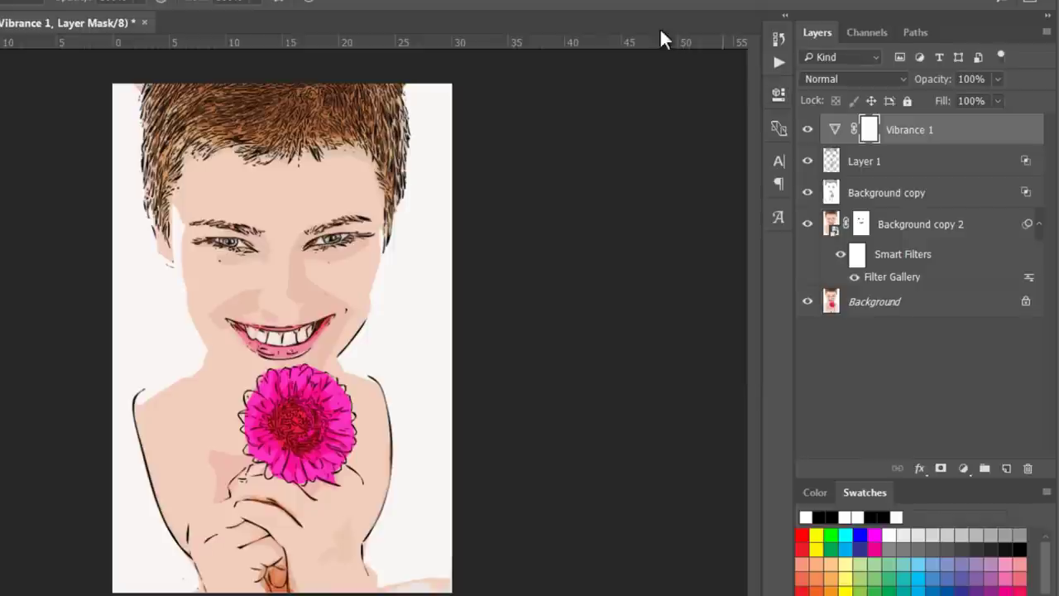
pyautogui.keyDown('alt'); pyautogui.click(807, 306); pyautogui.keyUp('alt')
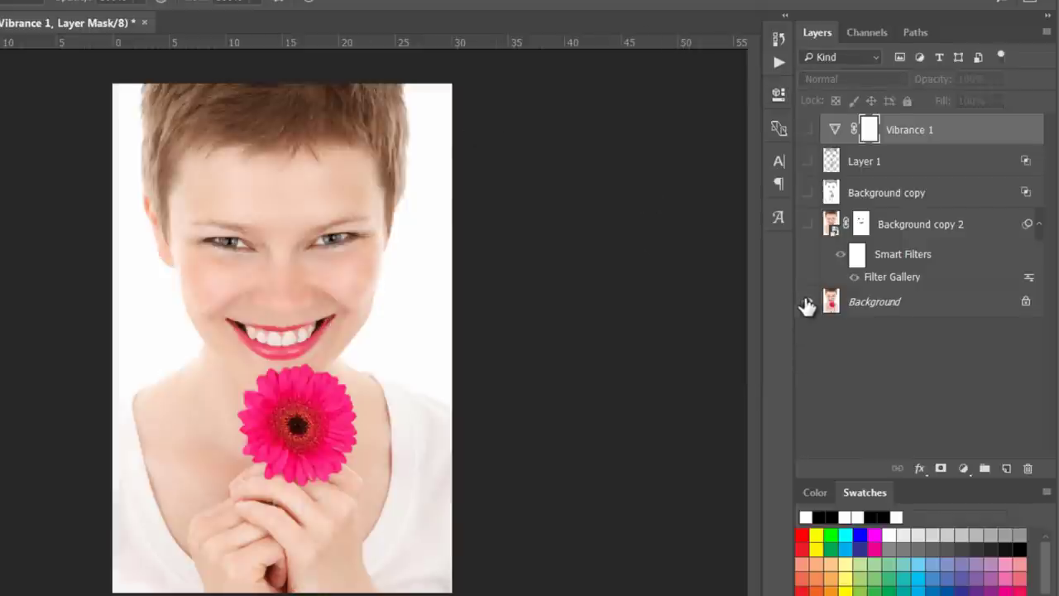
pyautogui.keyDown('alt'); pyautogui.click(807, 306); pyautogui.keyUp('alt')
pyautogui.keyDown('alt'); pyautogui.click(807, 306); pyautogui.keyUp('alt')
pyautogui.keyDown('alt'); pyautogui.click(807, 306); pyautogui.keyUp('alt')
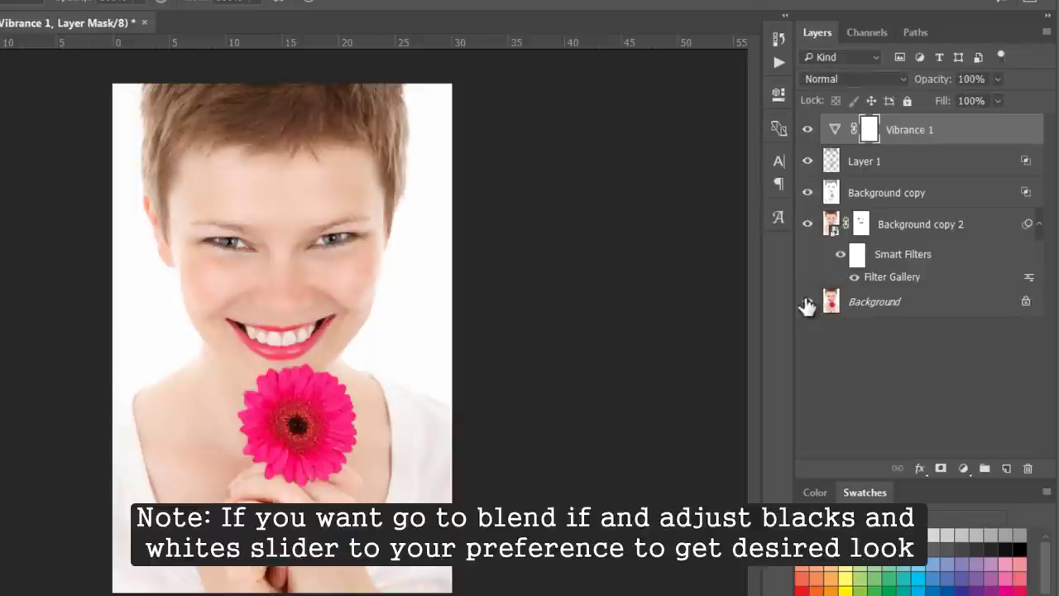
pyautogui.keyDown('alt'); pyautogui.click(807, 306); pyautogui.keyUp('alt')
pyautogui.keyDown('alt'); pyautogui.click(807, 306); pyautogui.keyUp('alt')
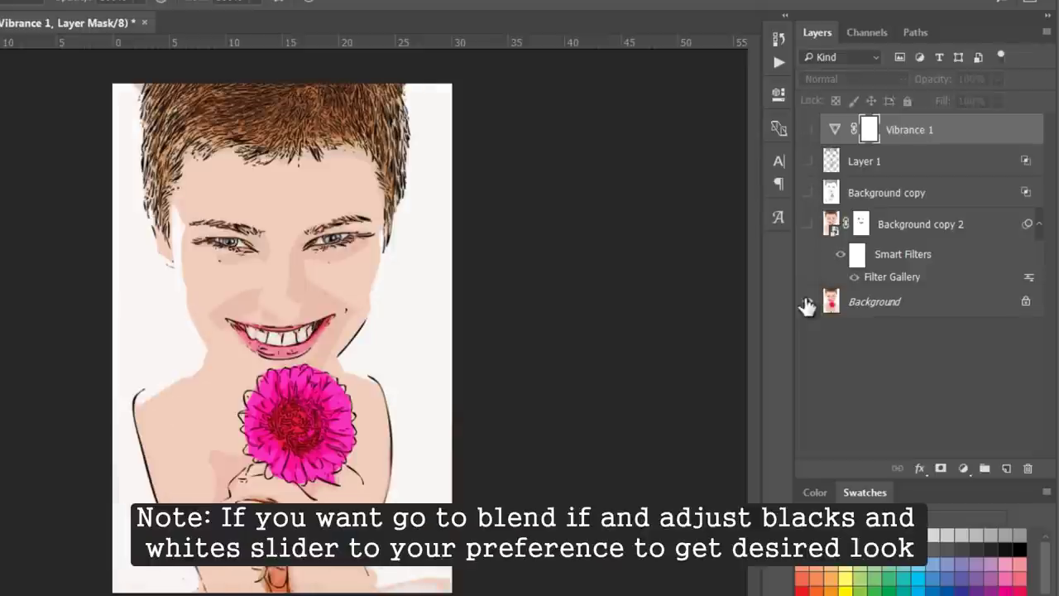
pyautogui.keyDown('alt'); pyautogui.click(807, 306); pyautogui.keyUp('alt')
pyautogui.keyDown('alt'); pyautogui.click(807, 306); pyautogui.keyUp('alt')
pyautogui.keyDown('alt'); pyautogui.click(807, 306); pyautogui.keyUp('alt')
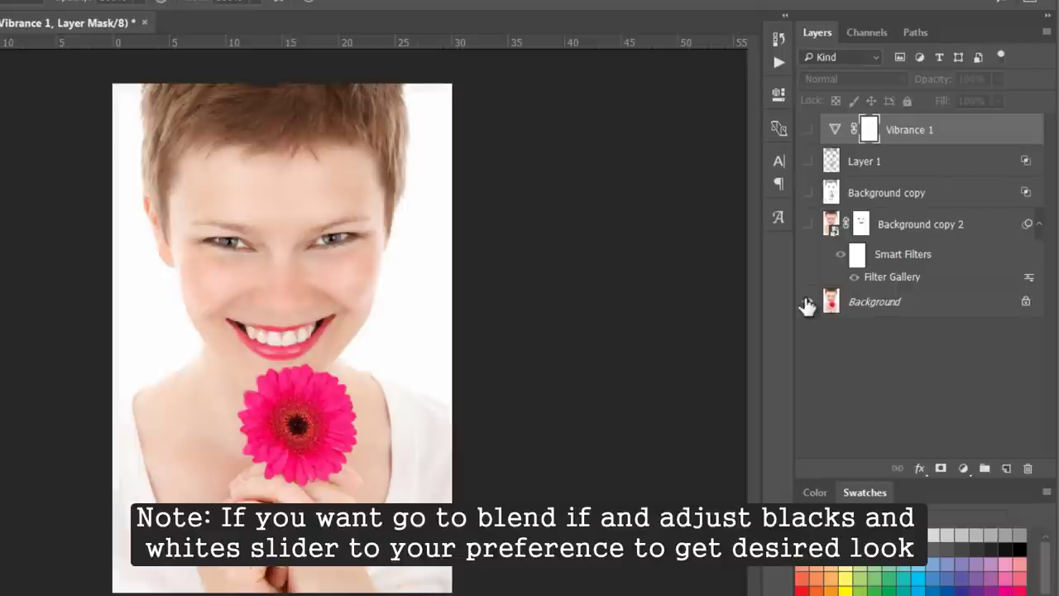
pyautogui.keyDown('alt'); pyautogui.click(807, 306); pyautogui.keyUp('alt')
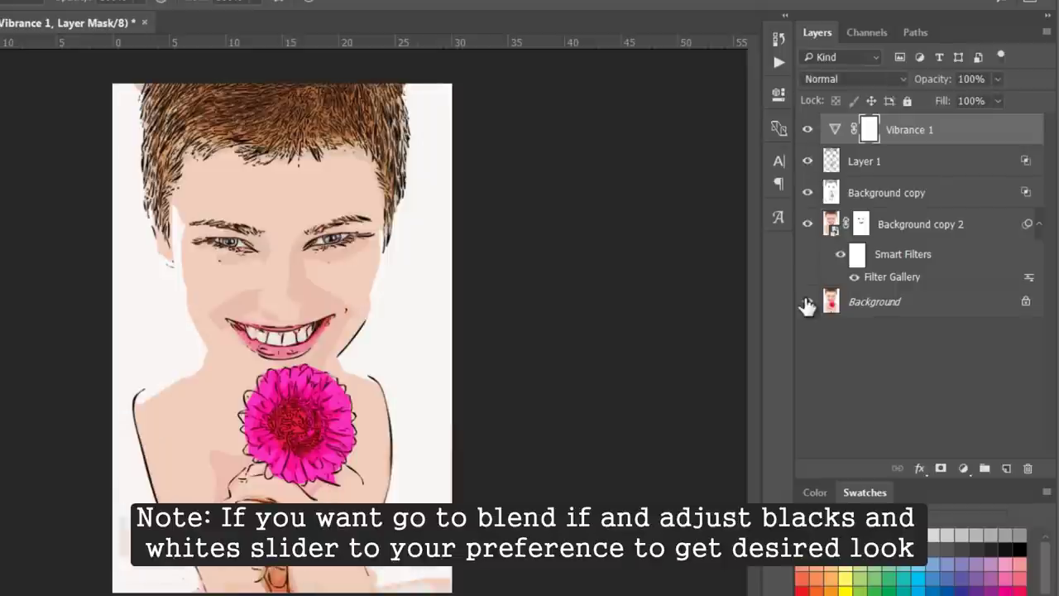
# Step: Split Layer 1's Underlying Layer white Blend If slider at 214 and apply
pyautogui.doubleClick(1023, 166)
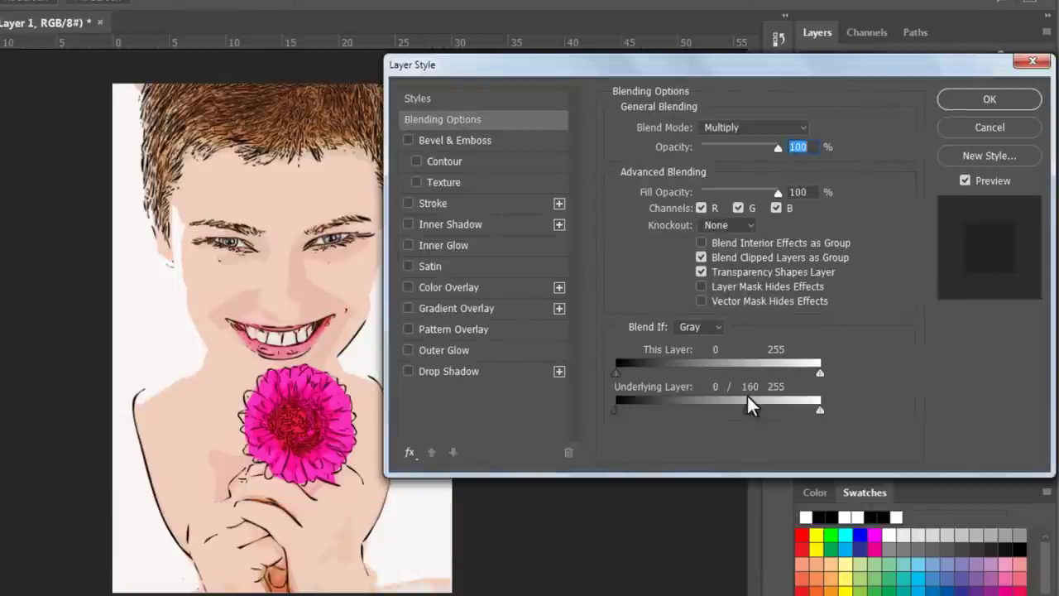
pyautogui.press('alt')
pyautogui.moveTo(822, 409); pyautogui.dragTo(791, 412)
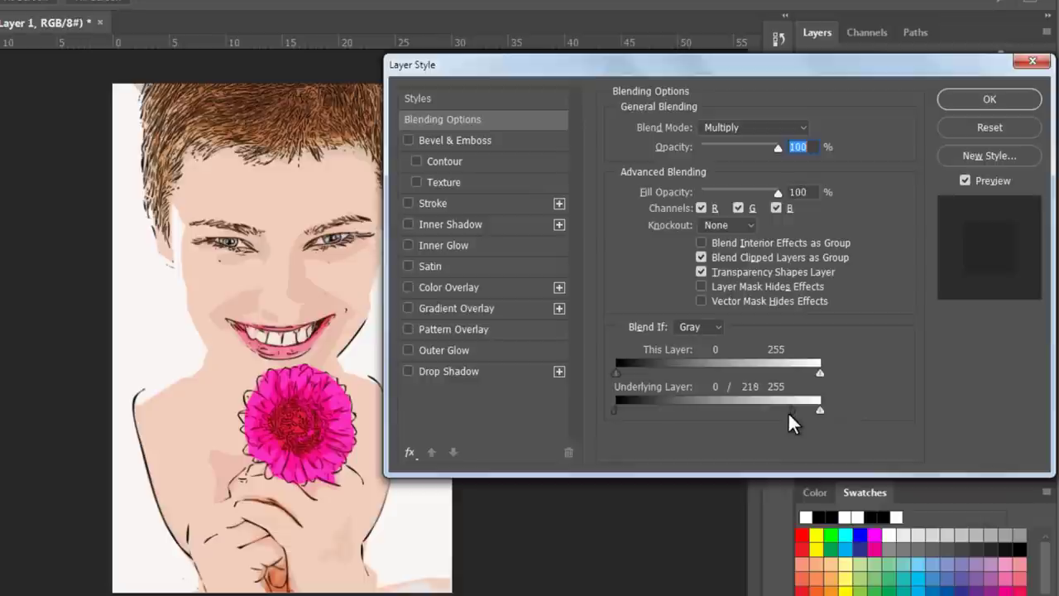
pyautogui.click(952, 99)
pyautogui.click(809, 162)
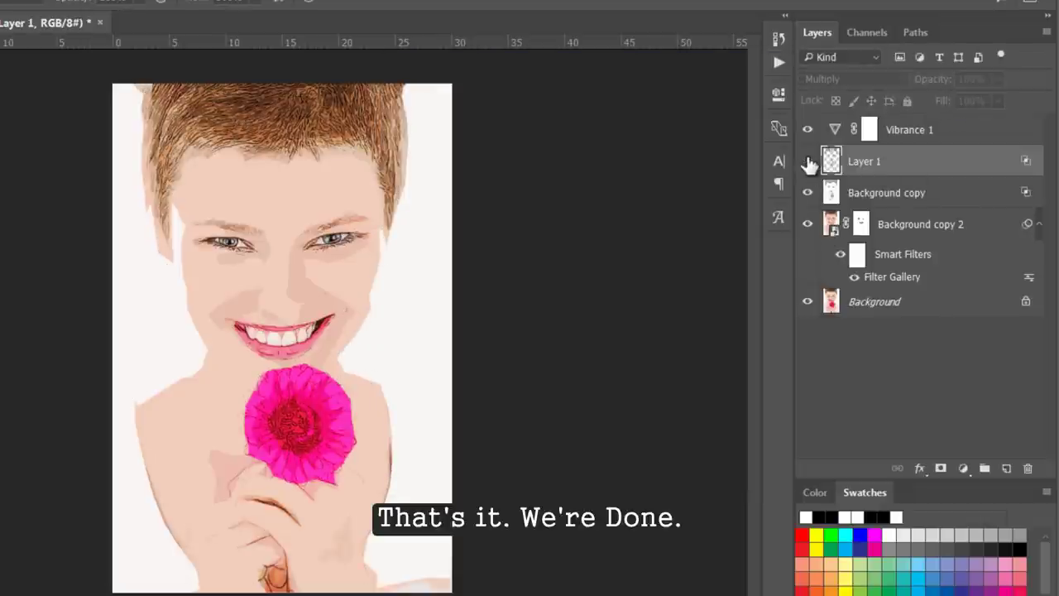
pyautogui.click(809, 162)
pyautogui.click(808, 192)
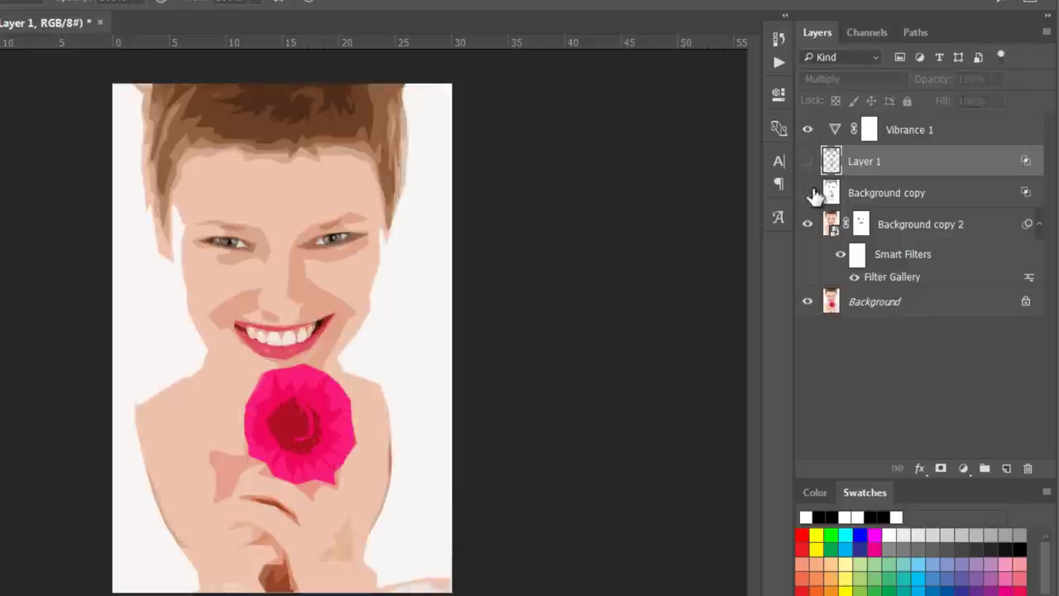
pyautogui.click(809, 193)
pyautogui.click(808, 162)
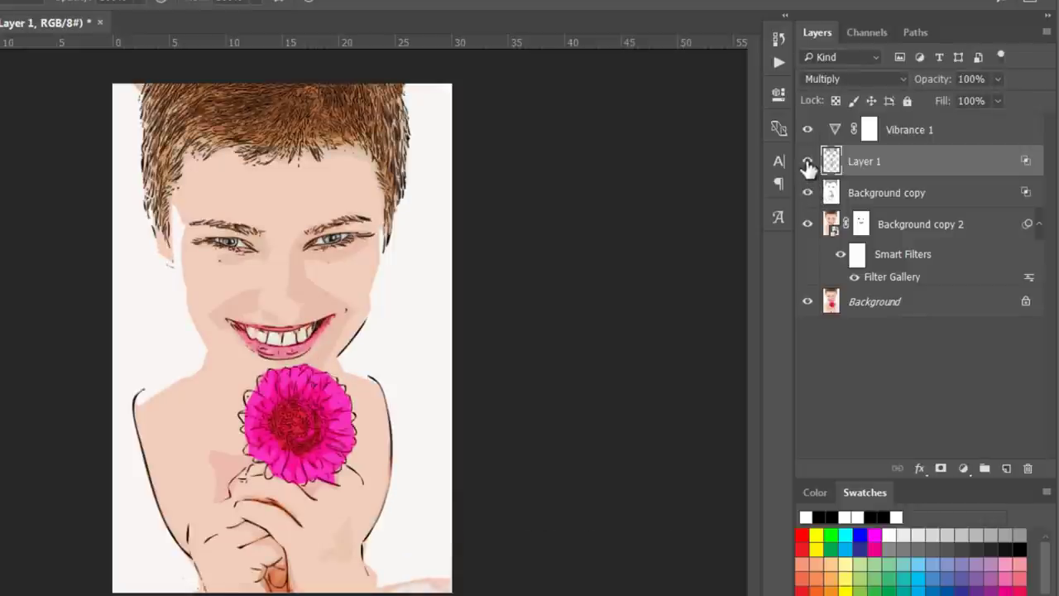
pyautogui.click(808, 302)
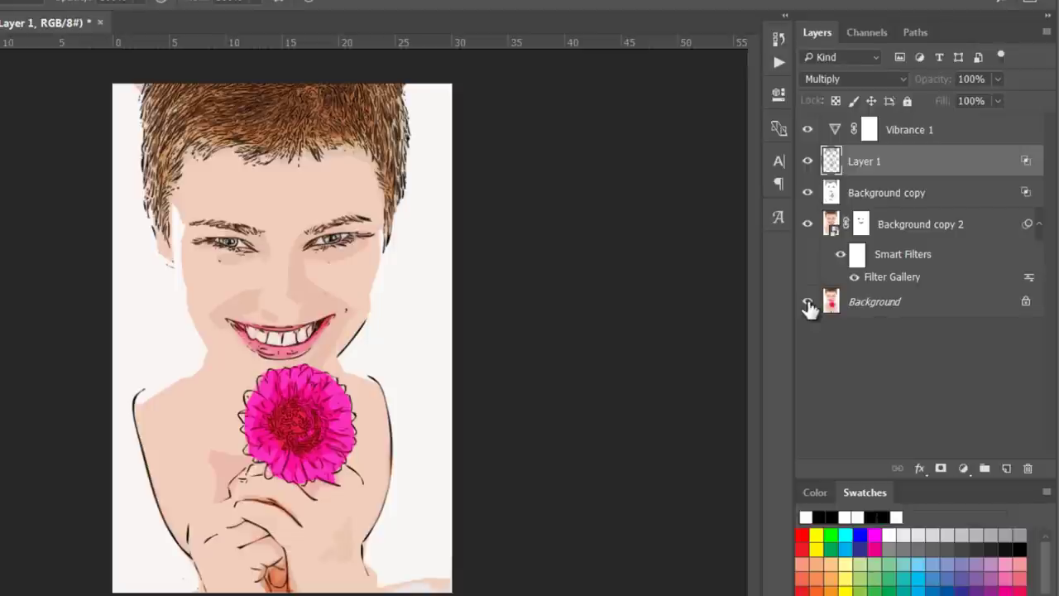
pyautogui.click(809, 305)
pyautogui.click(809, 304)
pyautogui.click(808, 305)
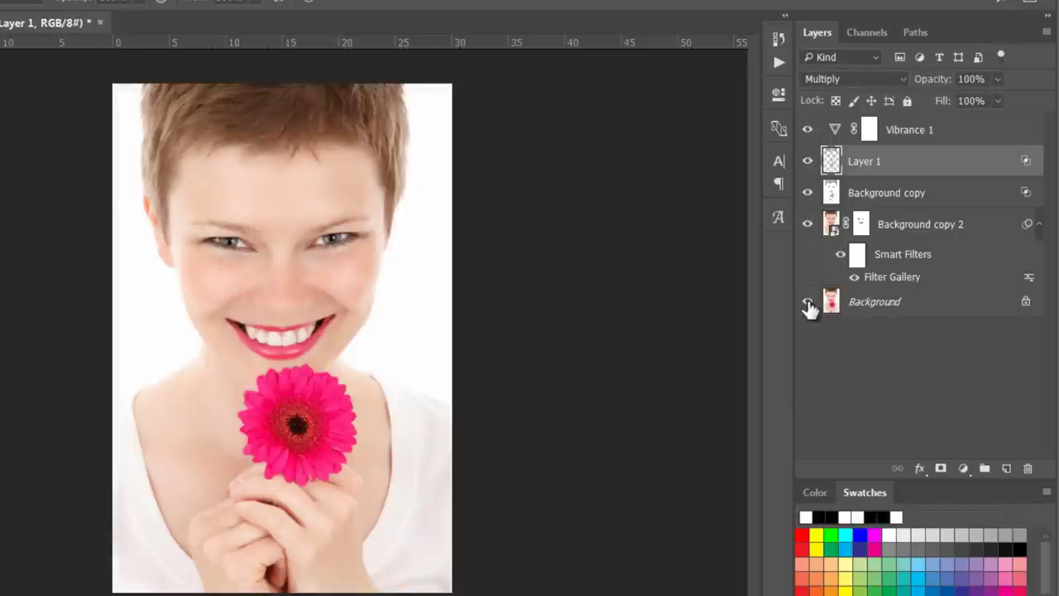
pyautogui.click(809, 304)
pyautogui.click(809, 304)
pyautogui.click(809, 305)
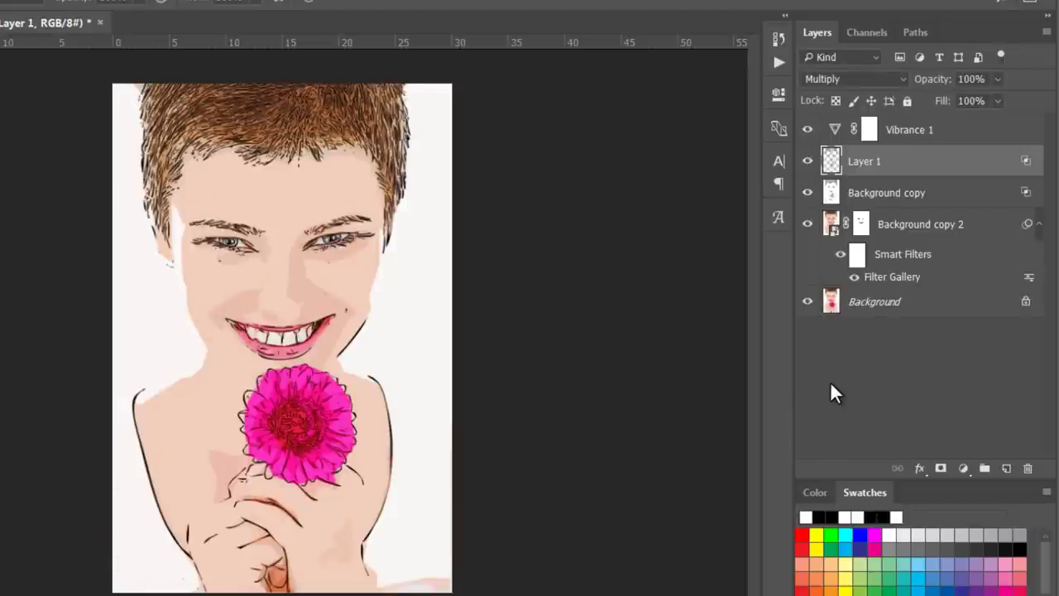